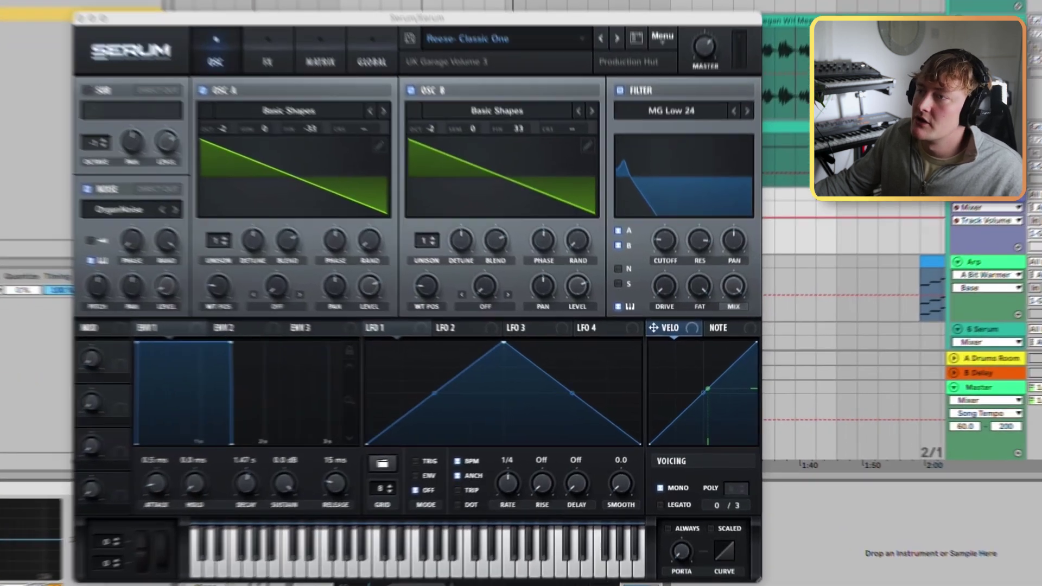
- Load the Analog Basic Shapes wavetable into oscillator A and adjust its wavetable position
left_click(407, 198)
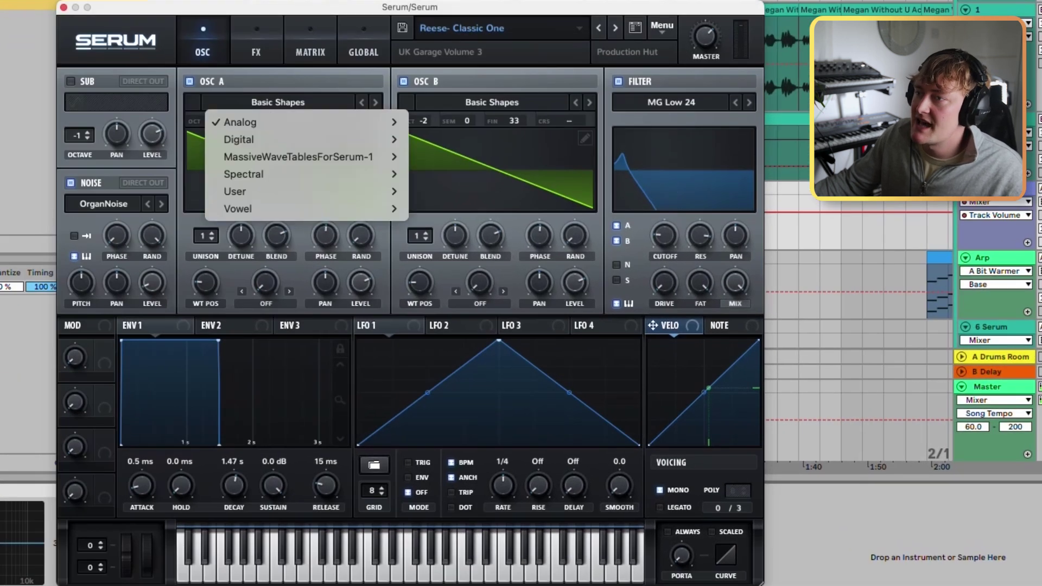
mouse_move(411, 210)
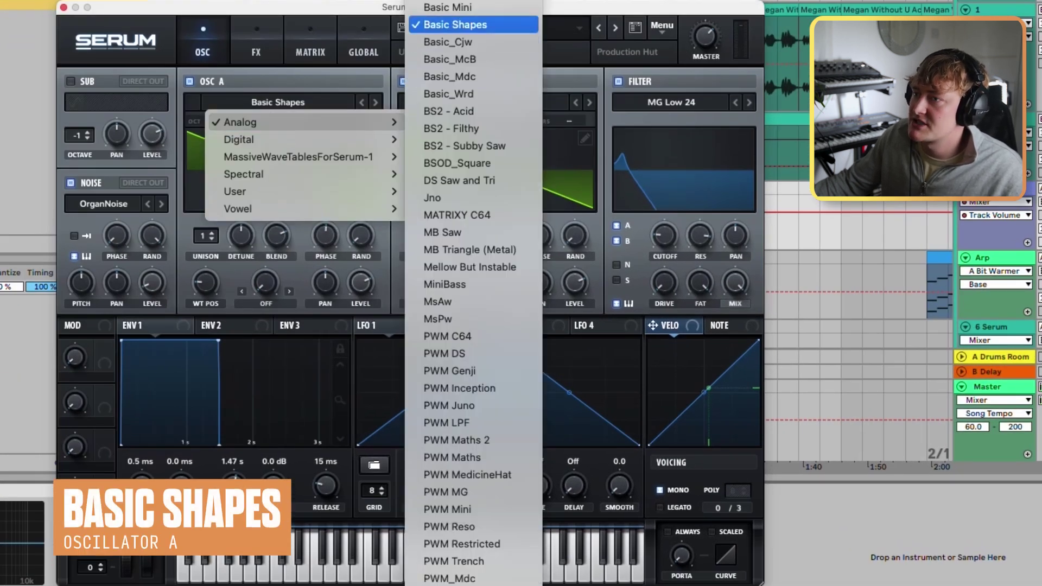
left_click(455, 24)
mouse_move(206, 283)
left_mouse_down()
mouse_move(205, 302)
mouse_move(205, 269)
left_mouse_up()
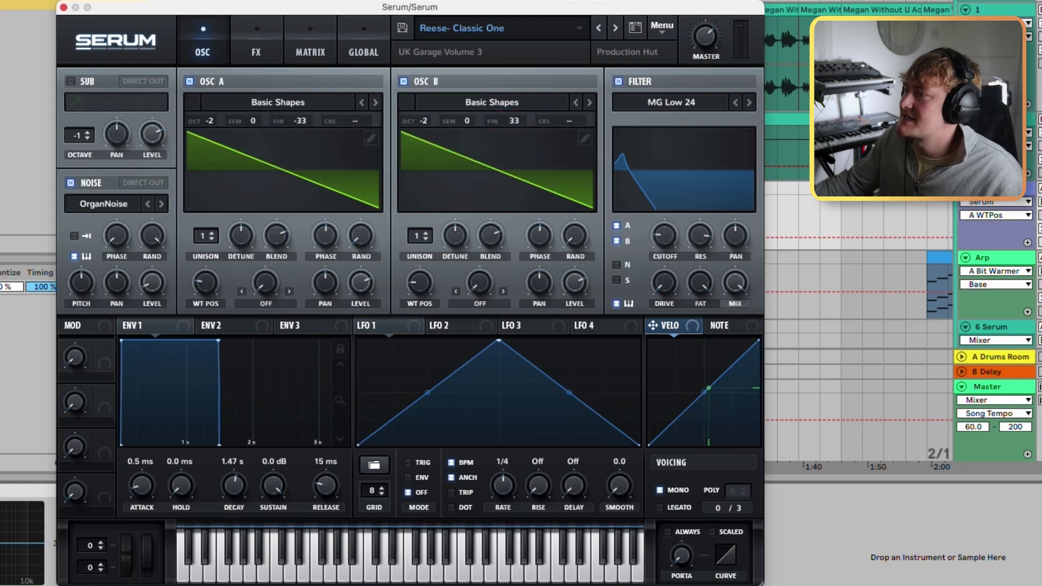
- Compare the bass sound with the filter off and on, and with its cutoff opened up
left_click(618, 81)
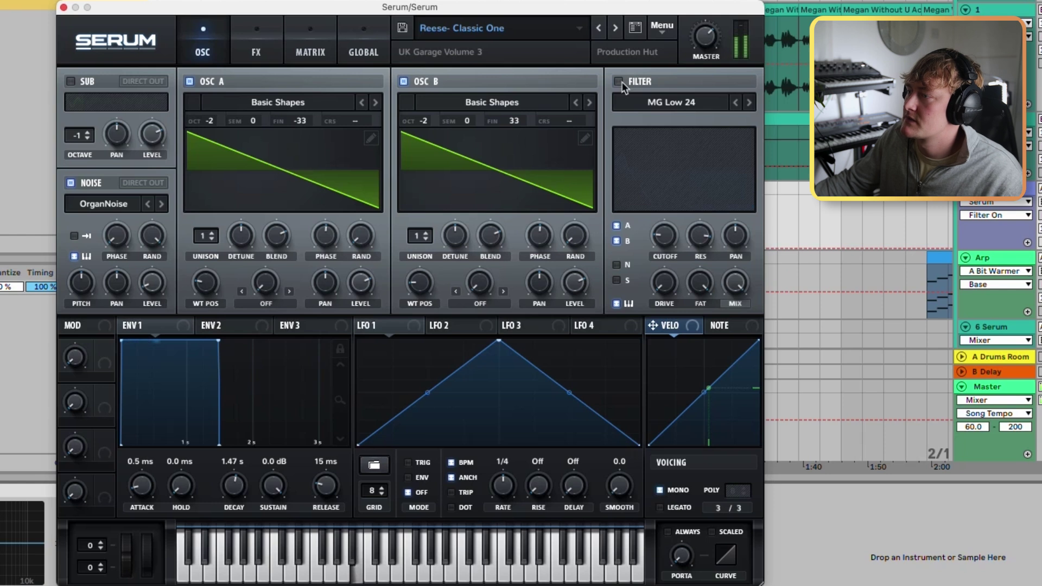
left_click(619, 81)
left_click_drag(665, 236, 700, 325)
left_click_drag(665, 236, 664, 204)
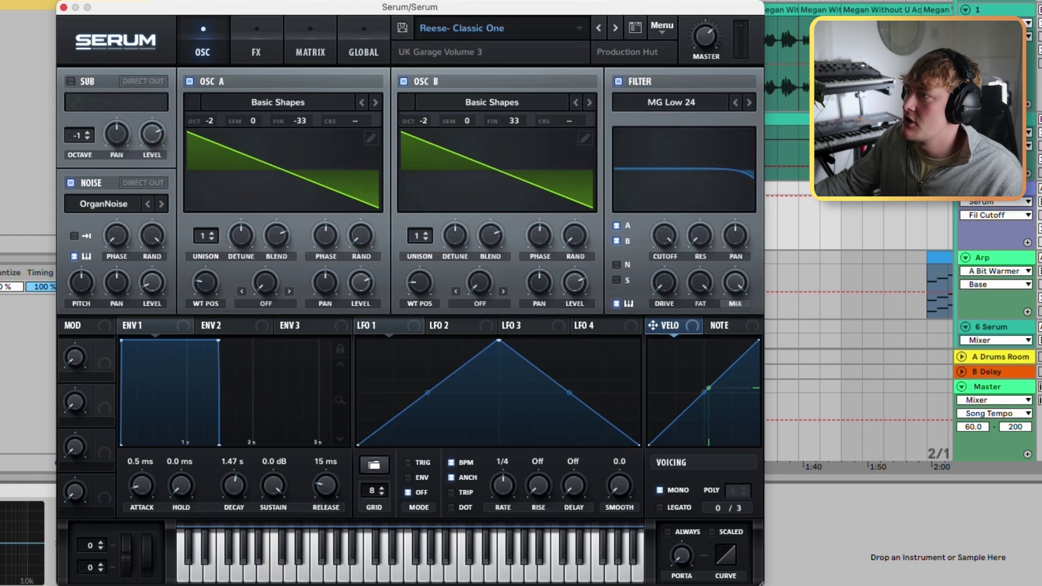
- Keep the MG Low 24 filter type and lower the filter cutoff to about 218 Hz during playback
left_click(651, 103)
mouse_move(662, 130)
left_click(767, 174)
left_click_drag(664, 235, 664, 266)
left_click(700, 236)
left_click_drag(700, 235, 664, 253)
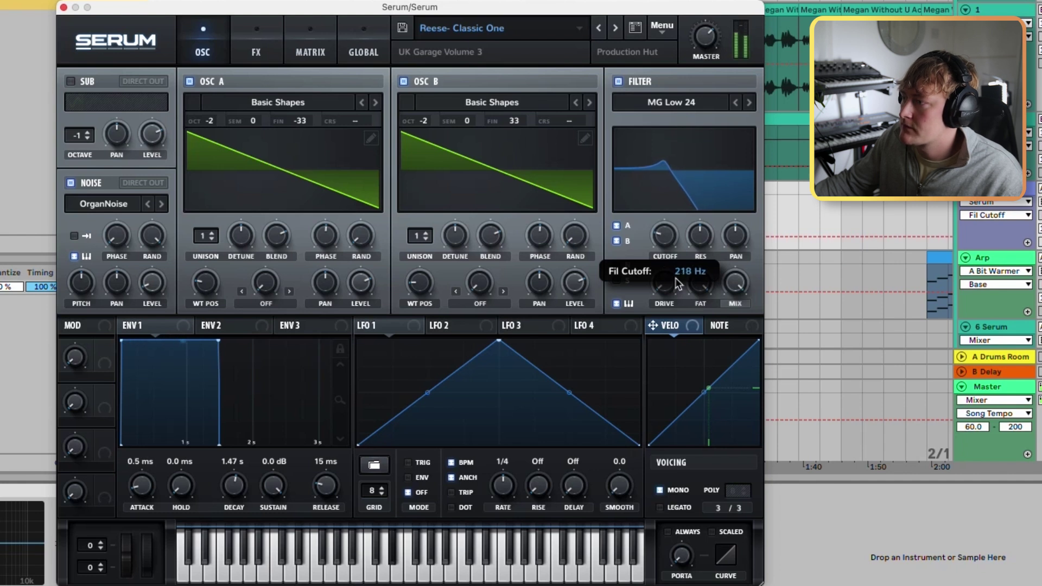
left_click_drag(665, 253, 665, 227)
left_click(616, 304)
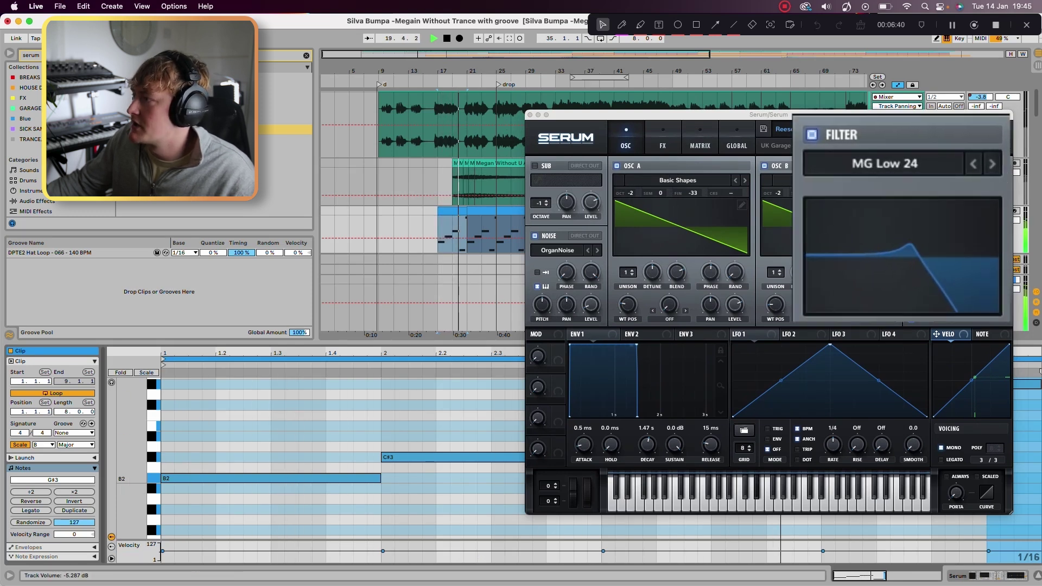
key("space")
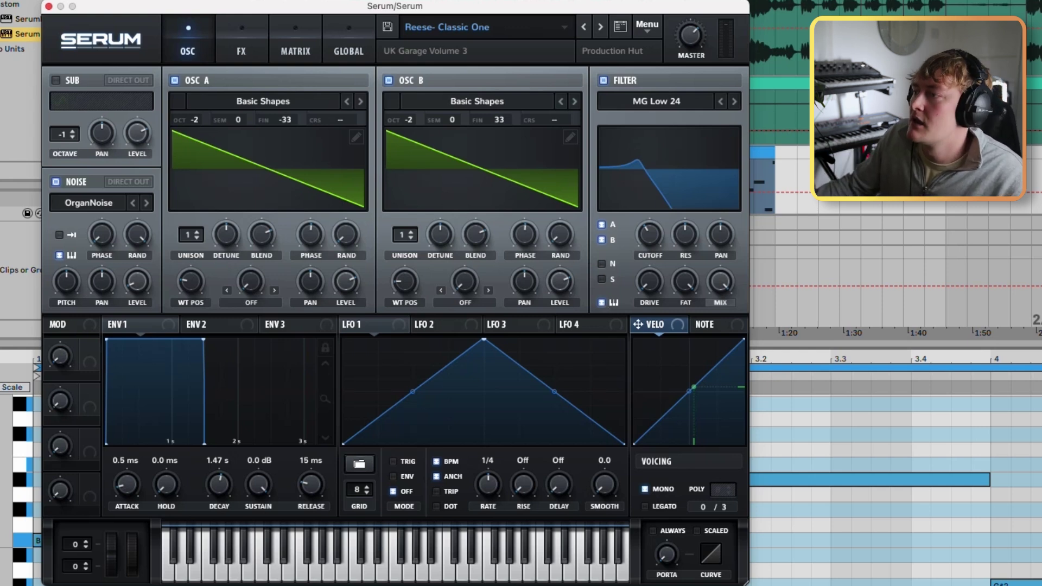
- Fine-tune the low-pass filter cutoff by ear within roughly 218 to 232 Hz
mouse_move(650, 234)
left_mouse_down()
mouse_move(650, 255)
mouse_move(650, 246)
left_mouse_up()
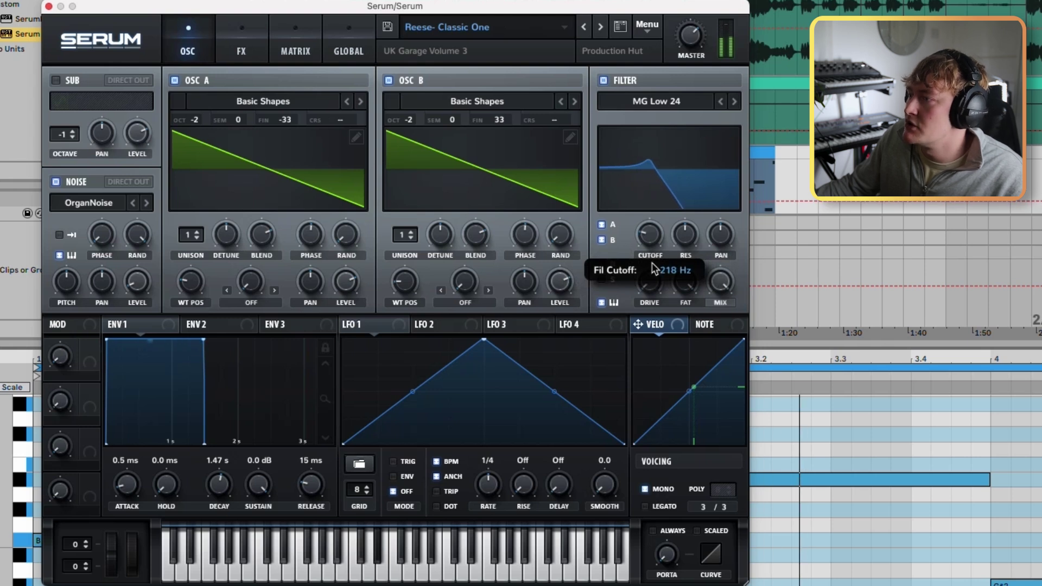
left_click_drag(649, 234, 649, 228)
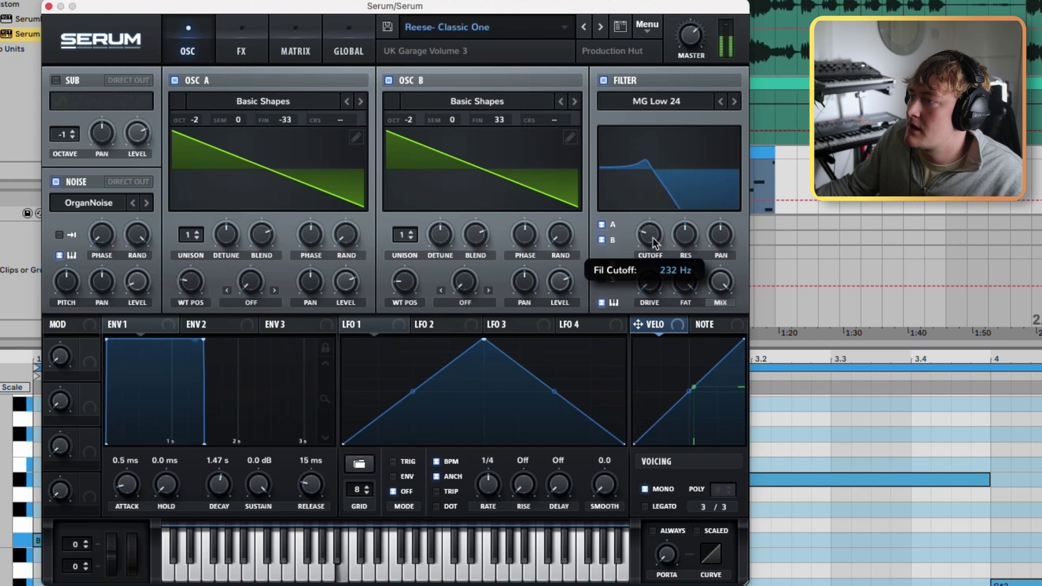
left_click_drag(652, 239, 652, 234)
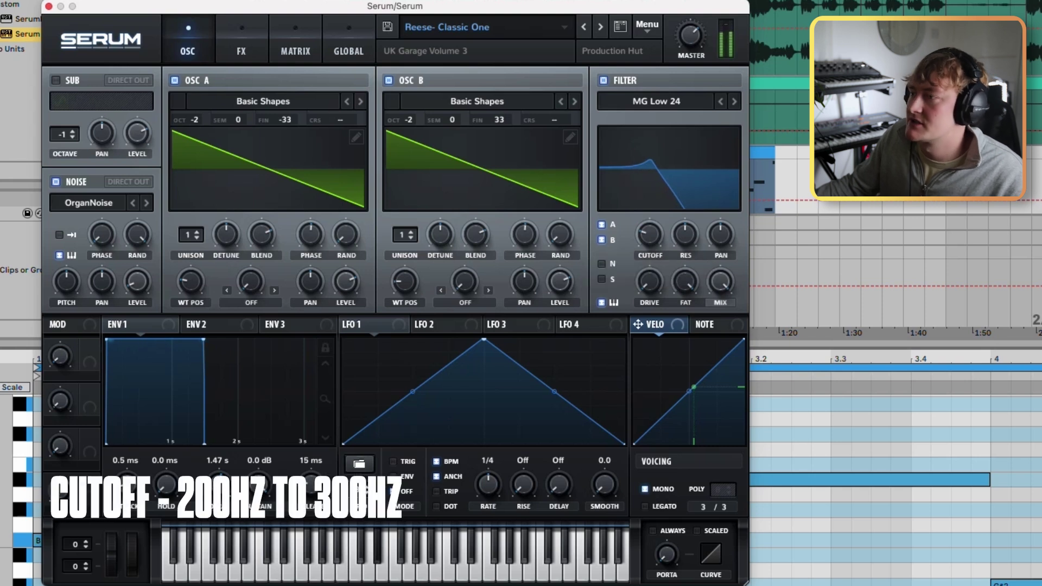
- Review the Chorus and Dimension mix settings among the patch's effects
left_click(241, 51)
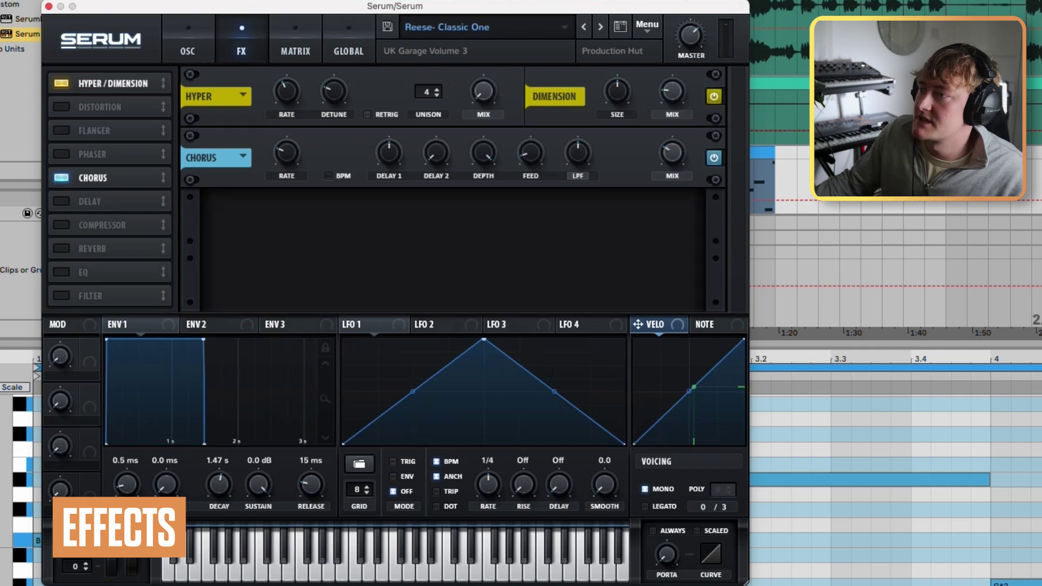
left_click(672, 153)
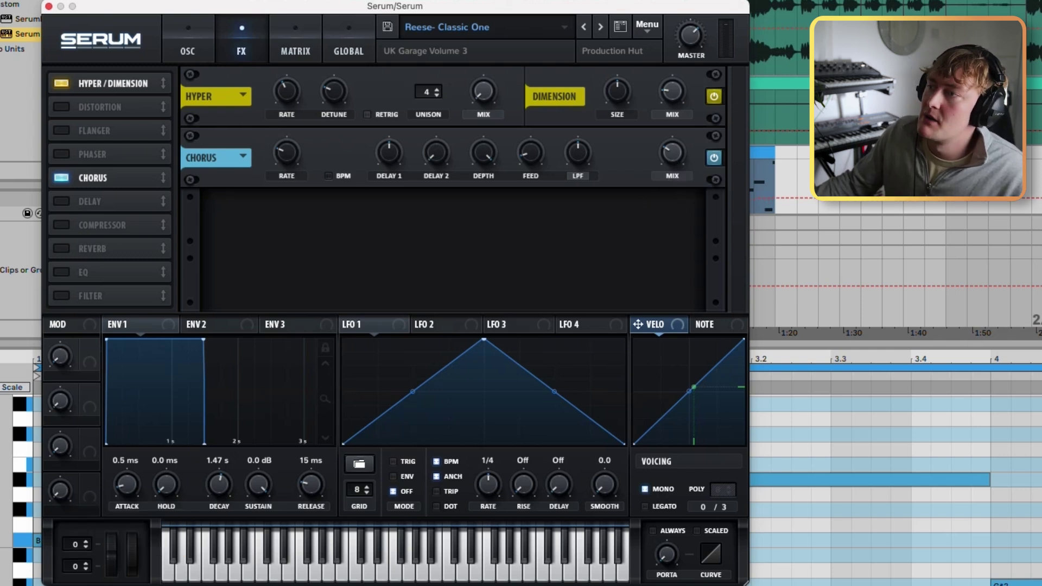
double_click(675, 87)
key("Escape")
- Select the Analog OrganNoise sample for the noise oscillator
left_click(188, 38)
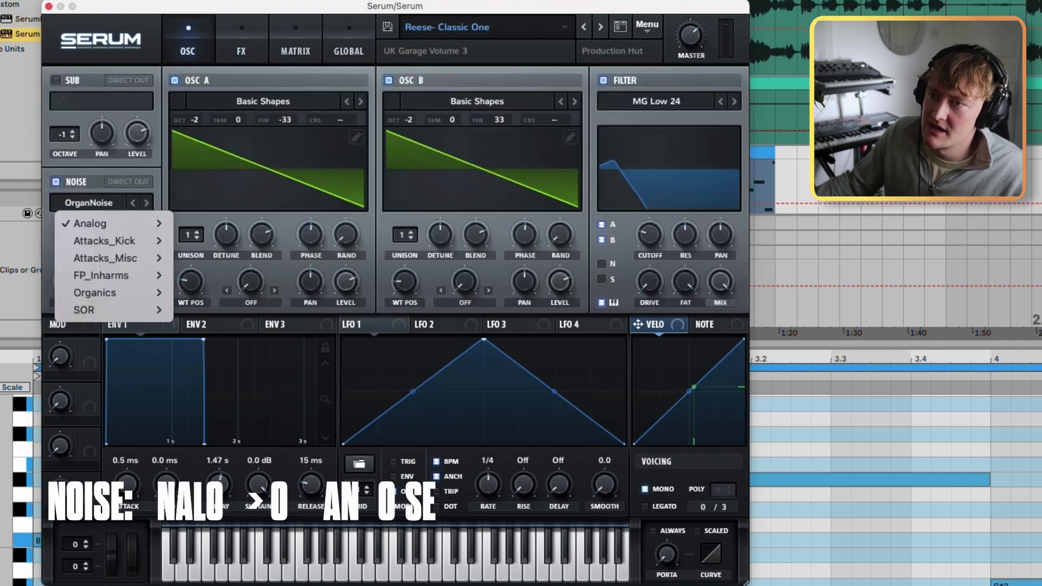
left_click(89, 203)
mouse_move(109, 223)
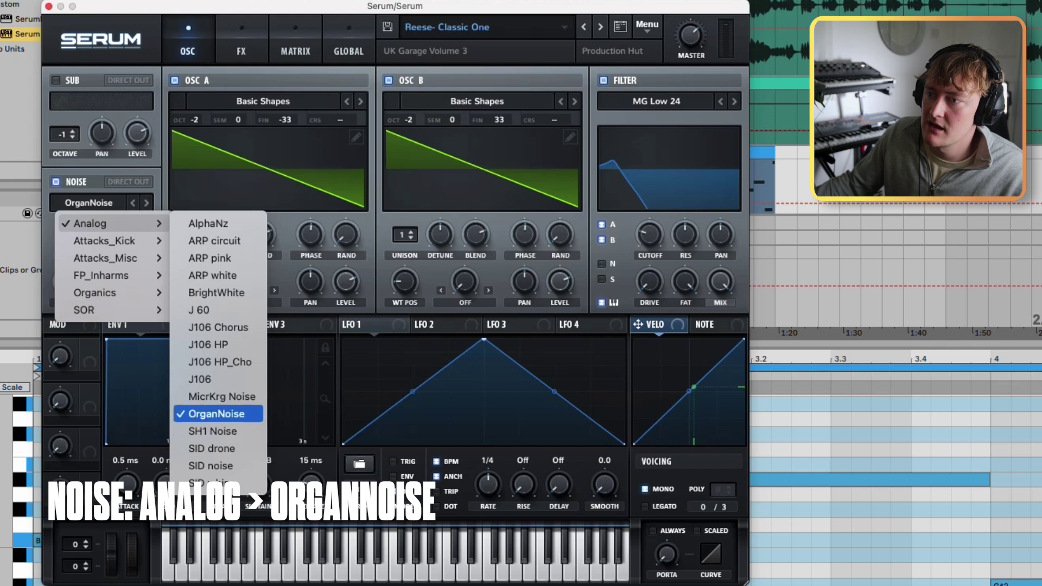
left_click(217, 413)
mouse_move(137, 281)
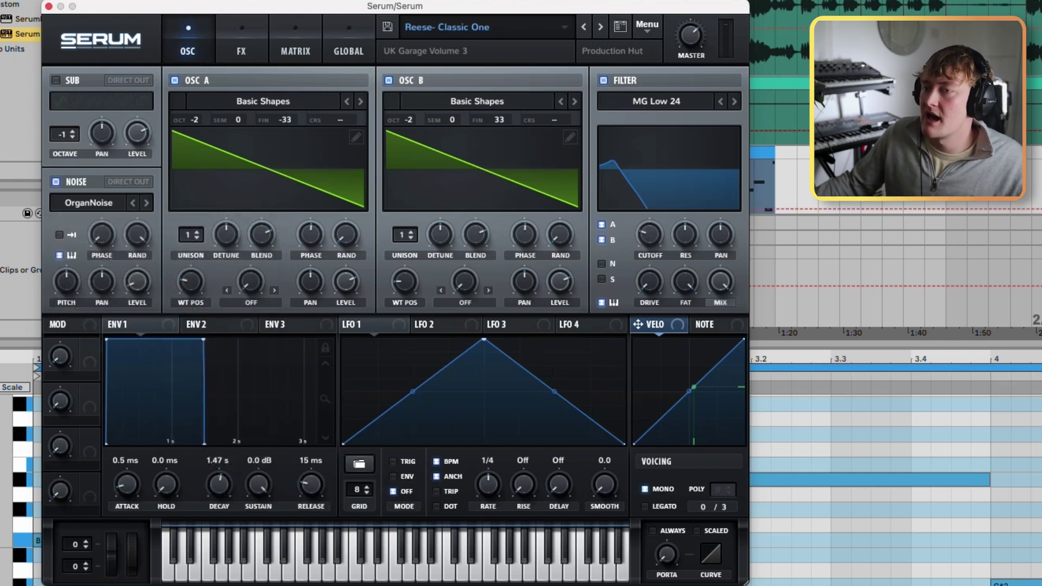
left_click(208, 325)
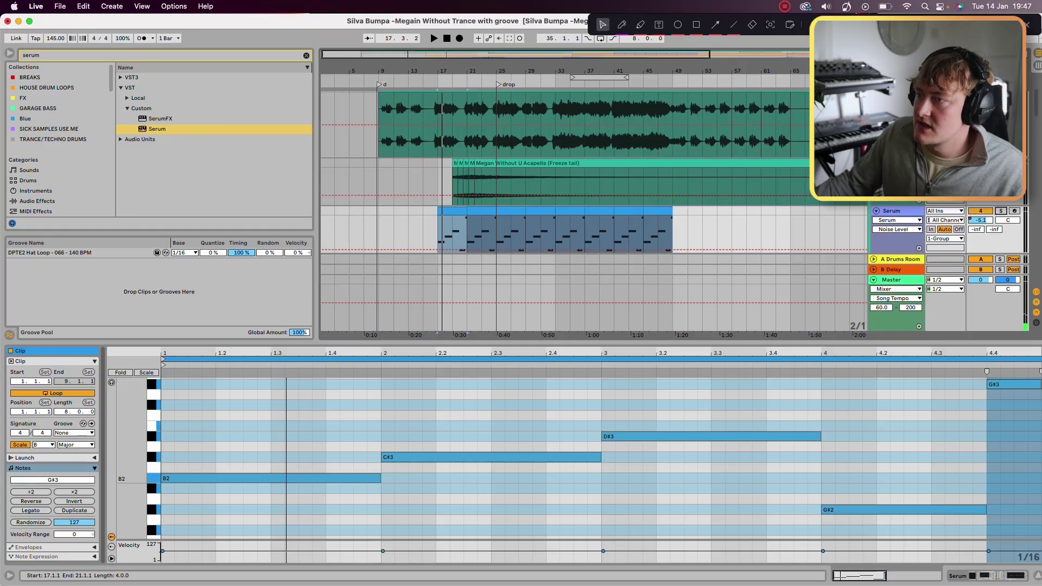
- Stop playback and examine the notes of the bass MIDI clip, including the G#2 and G#3 notes in bar 4
key("space")
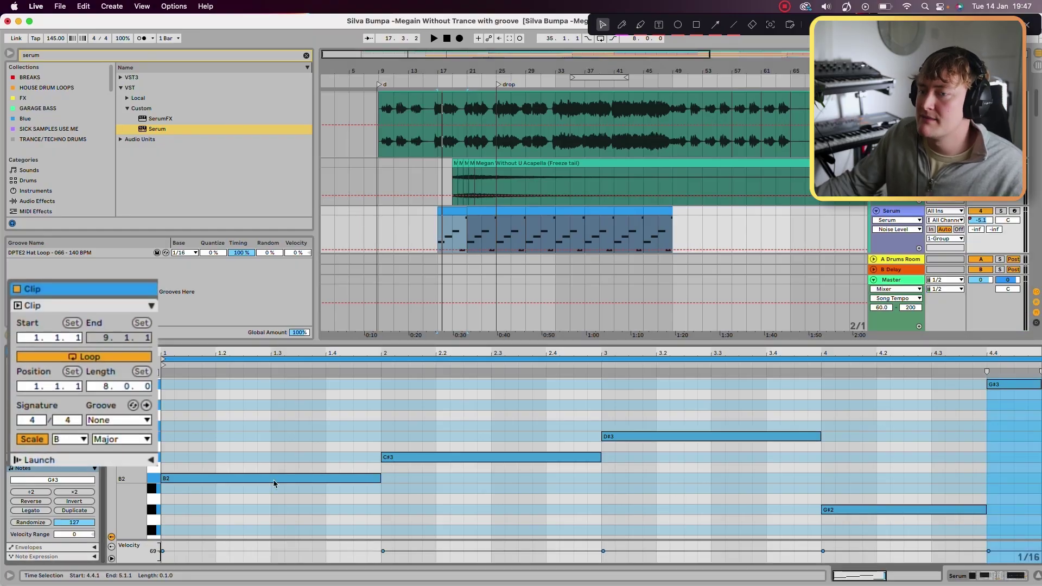
left_click_drag(297, 426, 597, 464)
left_click(412, 434)
left_click_drag(913, 471, 903, 512)
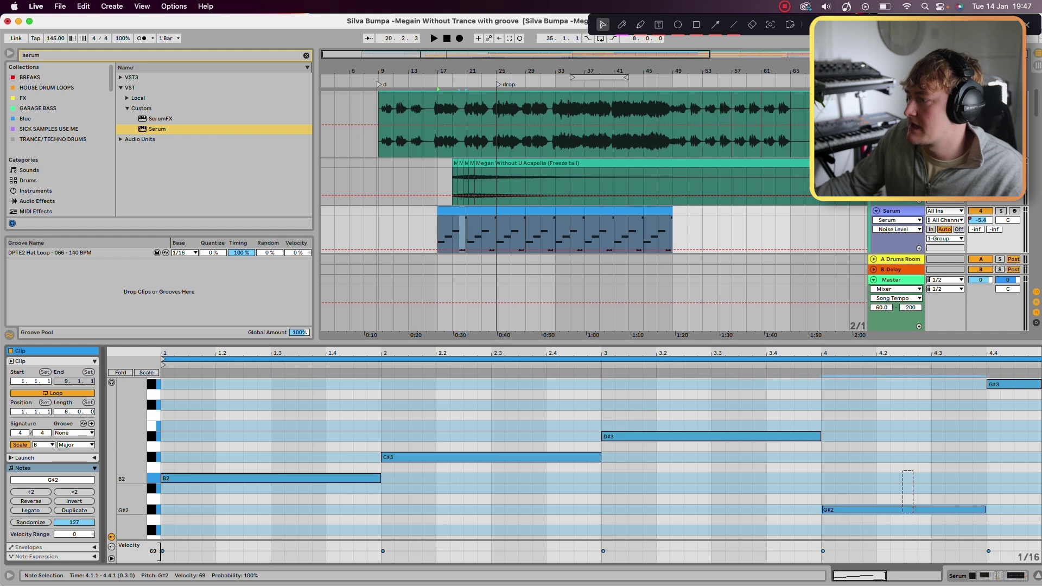
left_click(1012, 384)
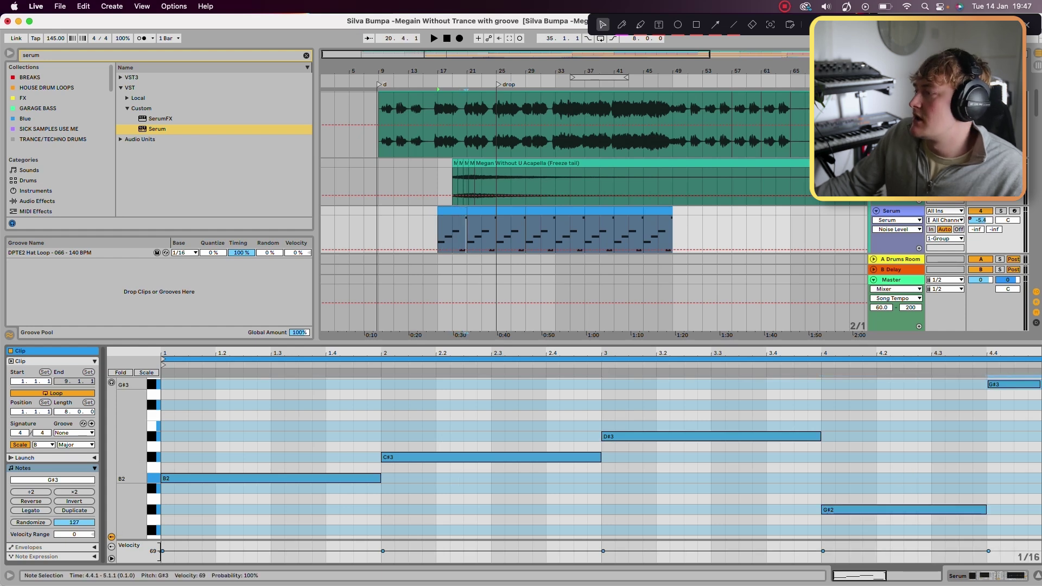
left_click(903, 509)
- Play the bass clip from bar 17 to hear its note sequence
scroll(472, 227, "down", 3)
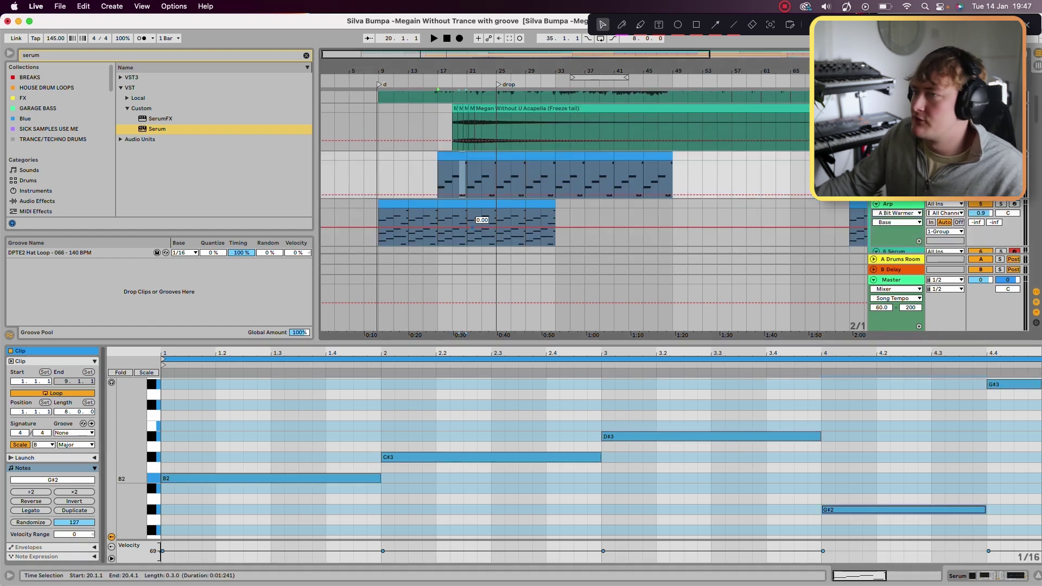
left_click(438, 333)
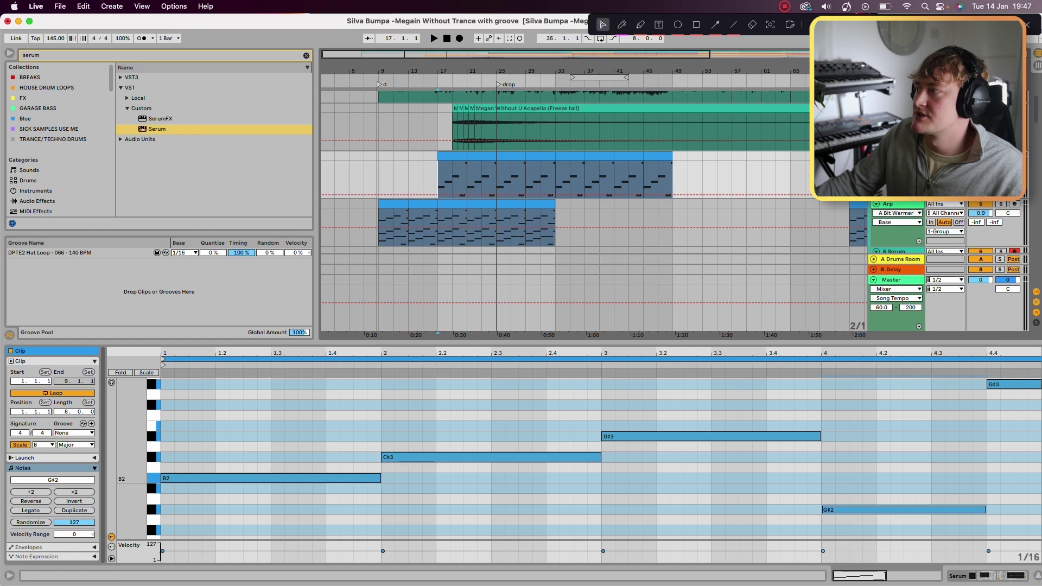
key("space")
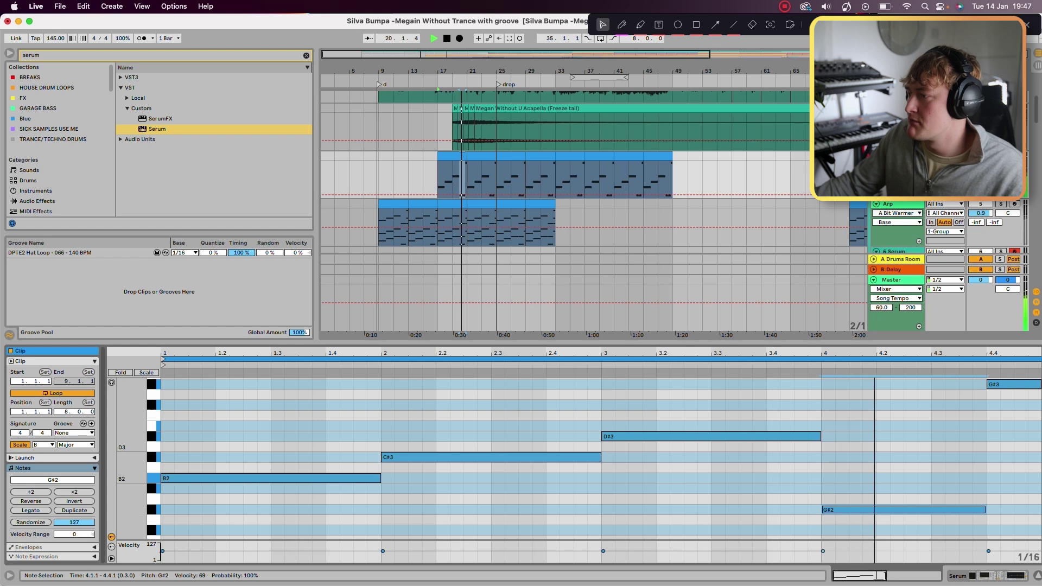
key("space")
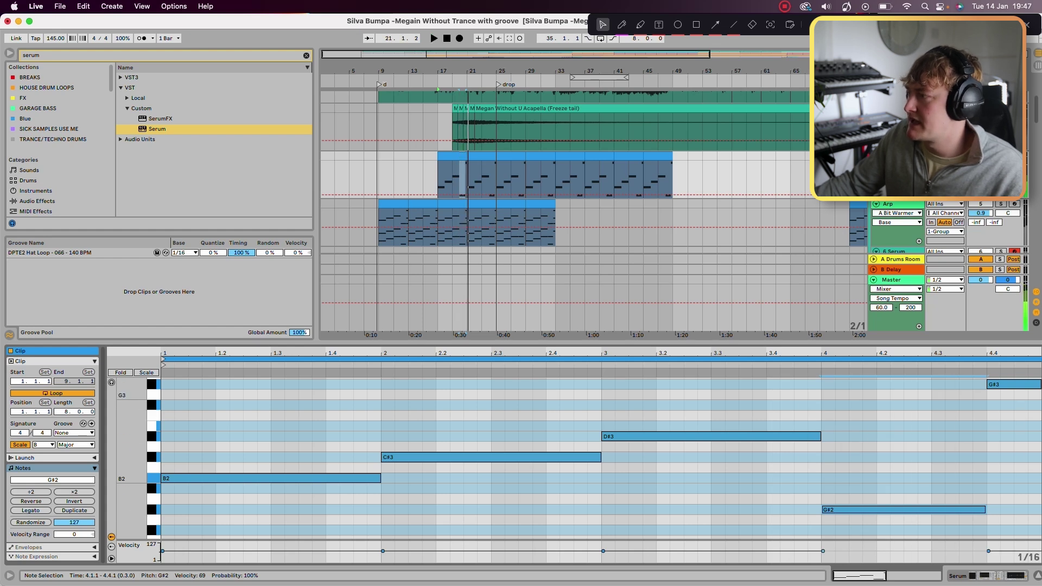
- Try shortening the first B2 note to beat 1.4 and filling the gap with a B3 note lowered an octave
left_click(999, 509)
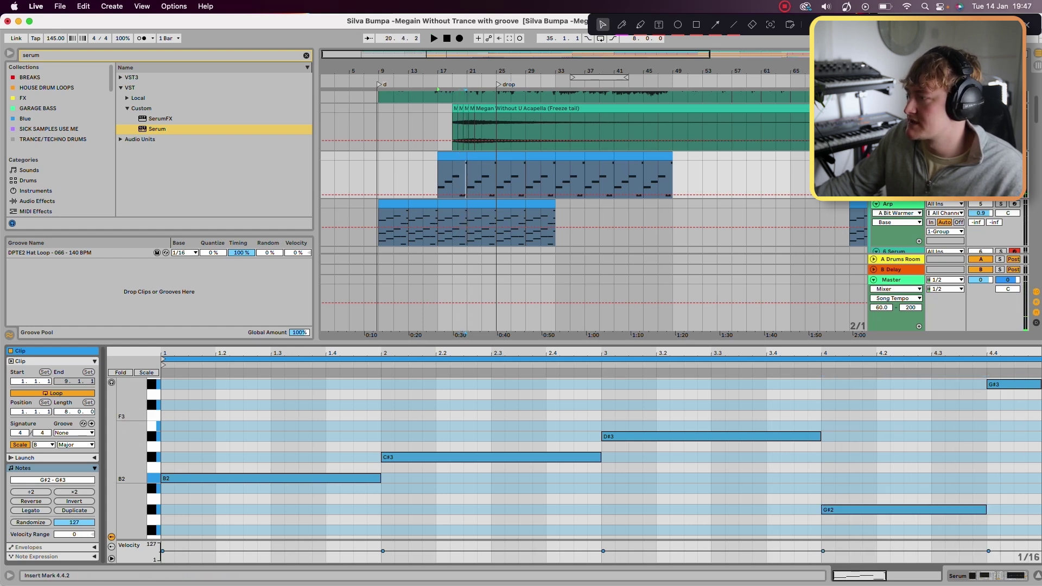
left_click_drag(380, 478, 353, 478)
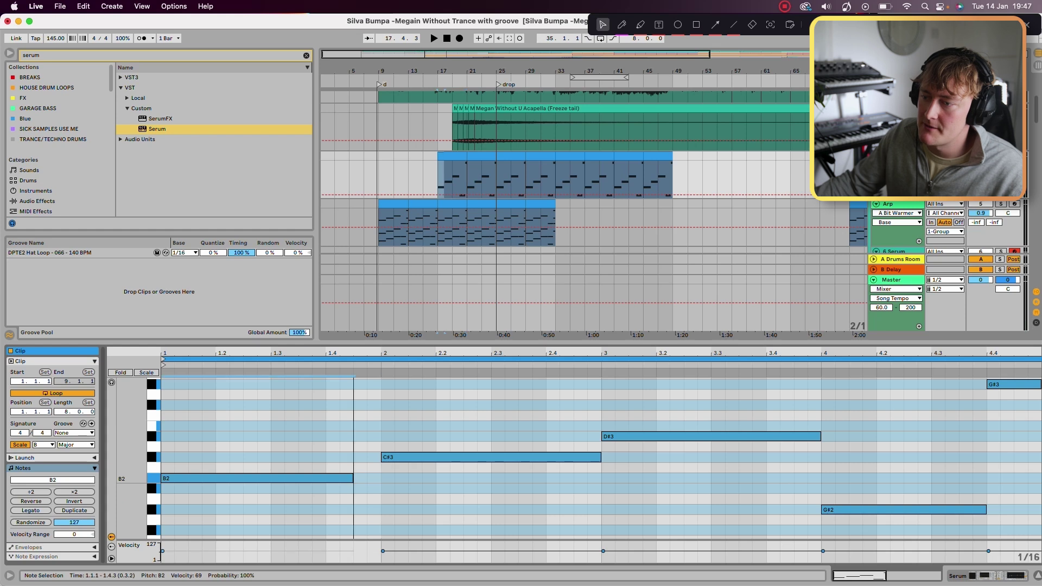
key("space")
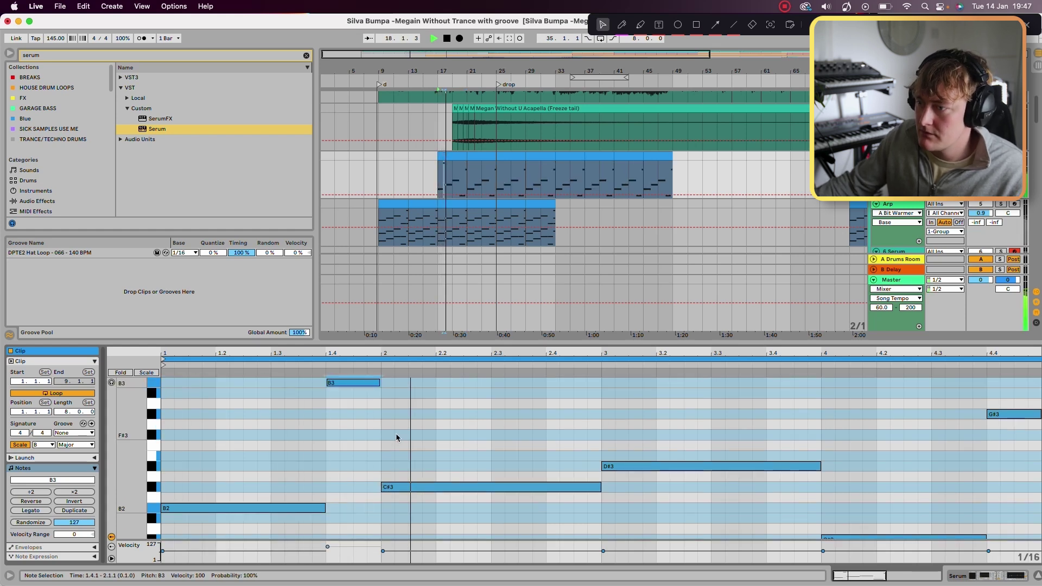
scroll(354, 478, "down", 2)
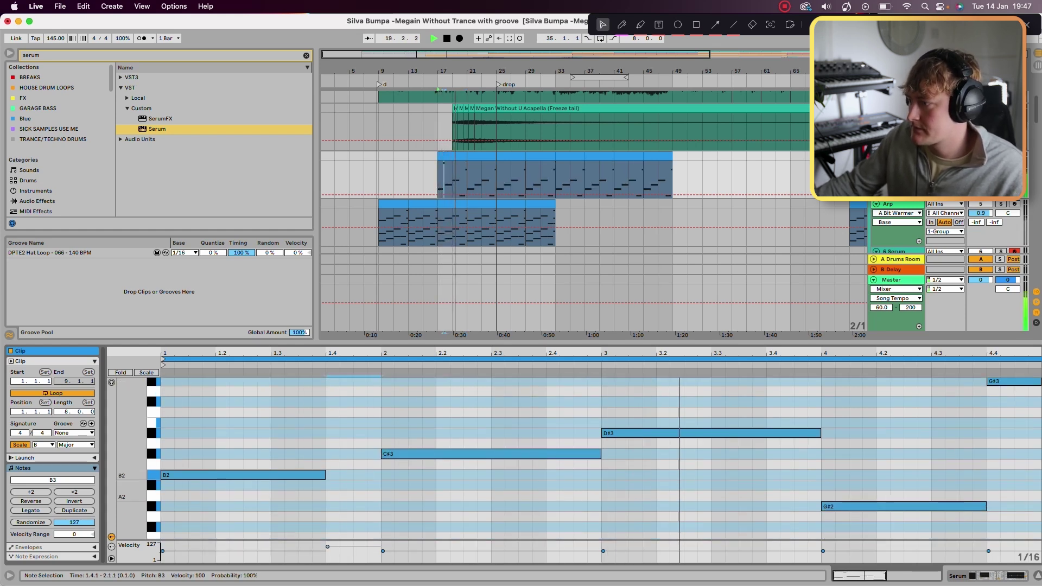
scroll(354, 479, "up", 1)
scroll(353, 478, "down", 1)
key("shift+Down")
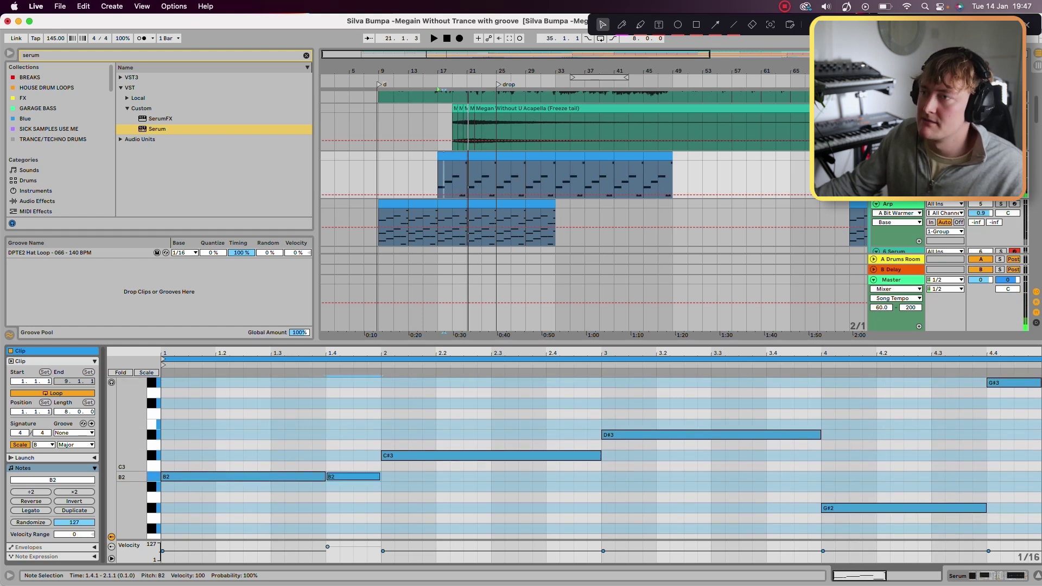
- Undo the note edits until G#2 fills bar 4 without the closing G#3, and play that simpler pattern
key("super+z")
key("super+z")
key("super+z")
left_click_drag(314, 475, 355, 476)
key("super+z")
key("super+z")
key("super+z")
key("super+z")
key("super+z")
key("super+z")
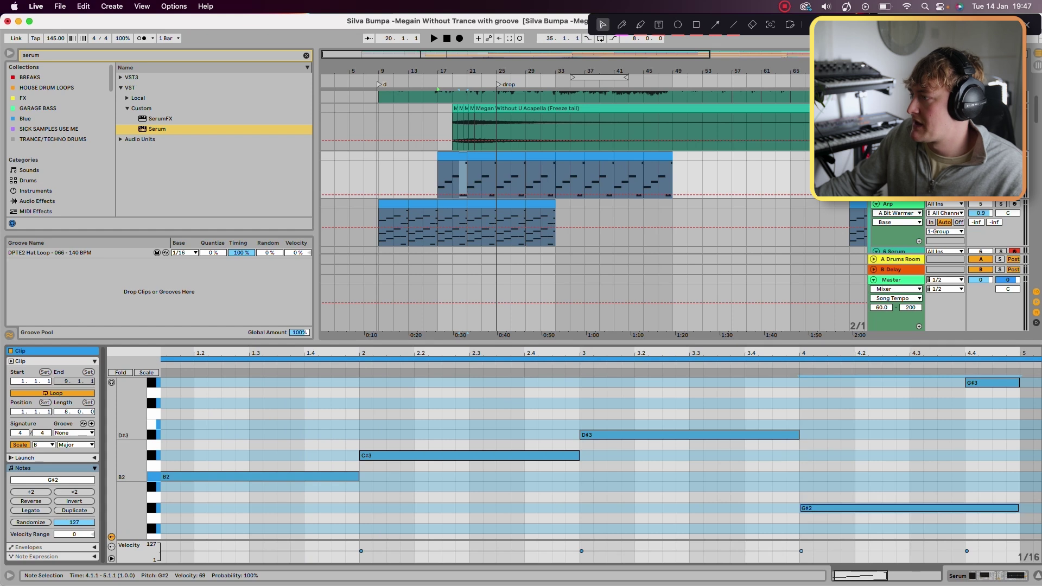
key("super+z")
key("space")
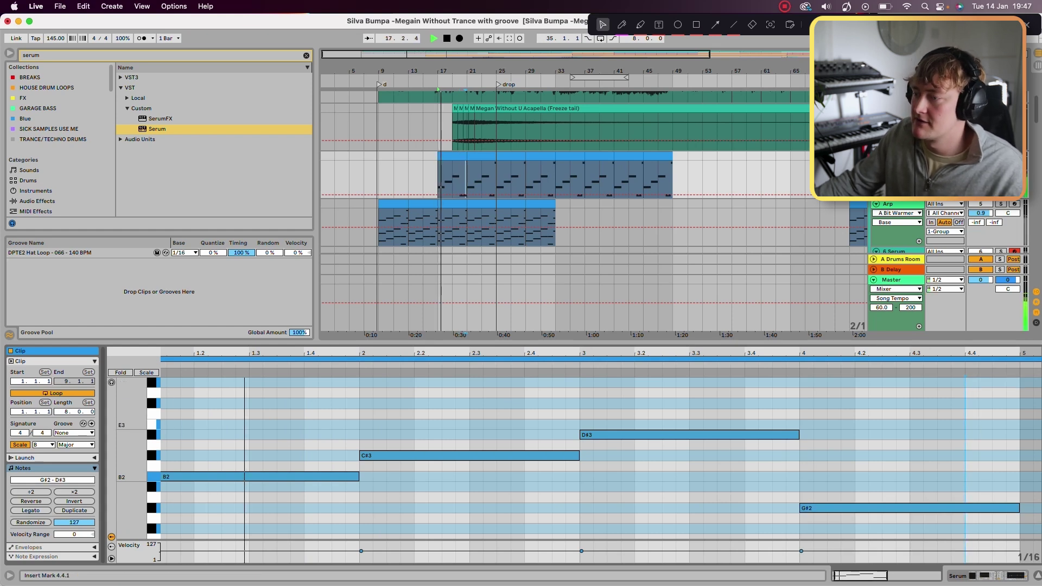
key("space")
- Redo the note edits to bring back the short G#3 note at beat 4.4
key("super+shift+z")
key("super+shift+z")
key("super+shift+z")
key("super+shift+z")
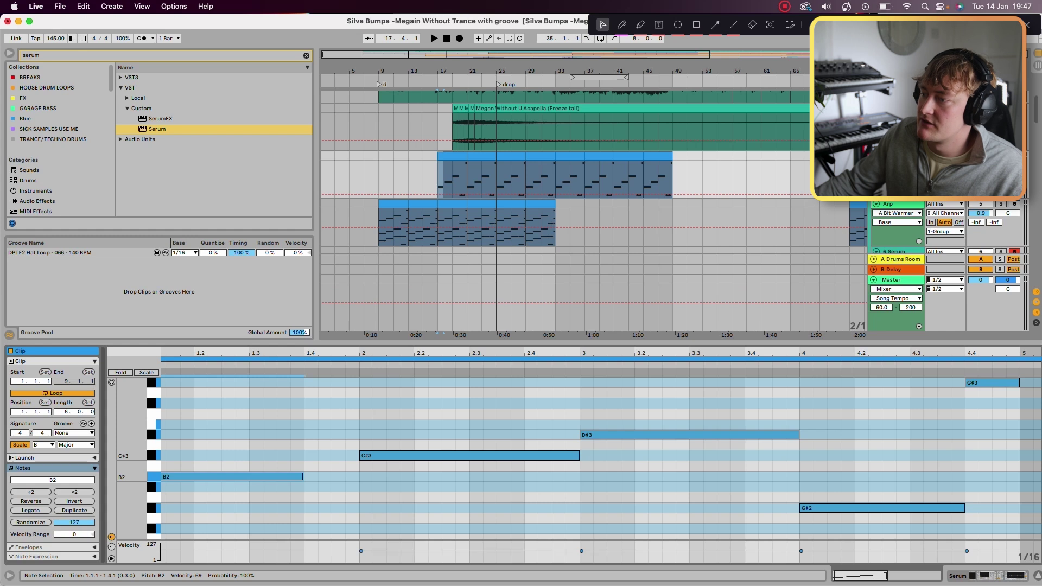
key("super+shift+z")
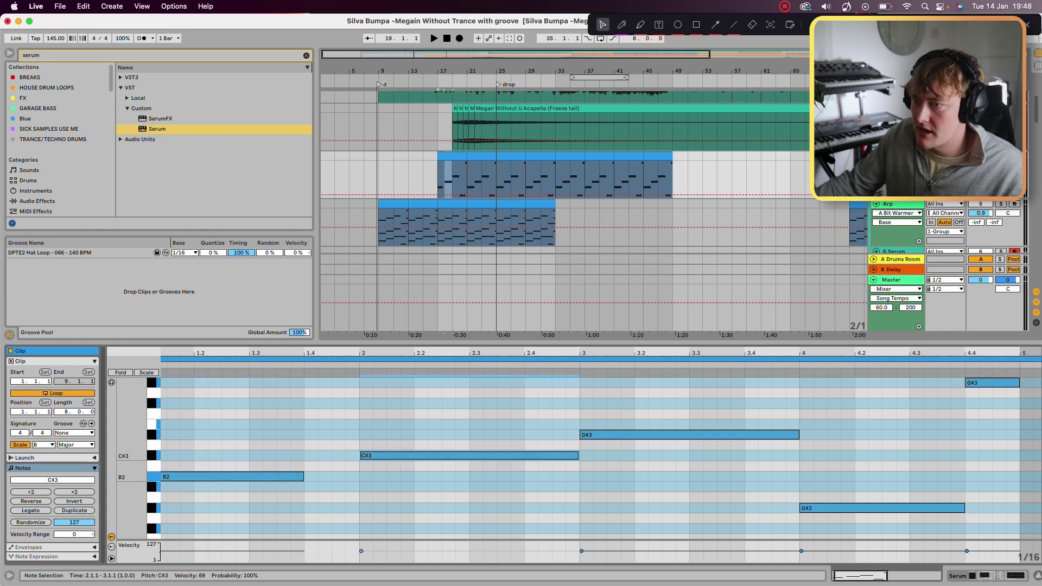
key("super+shift+z")
key("super+shift+z")
key("super+shift+z")
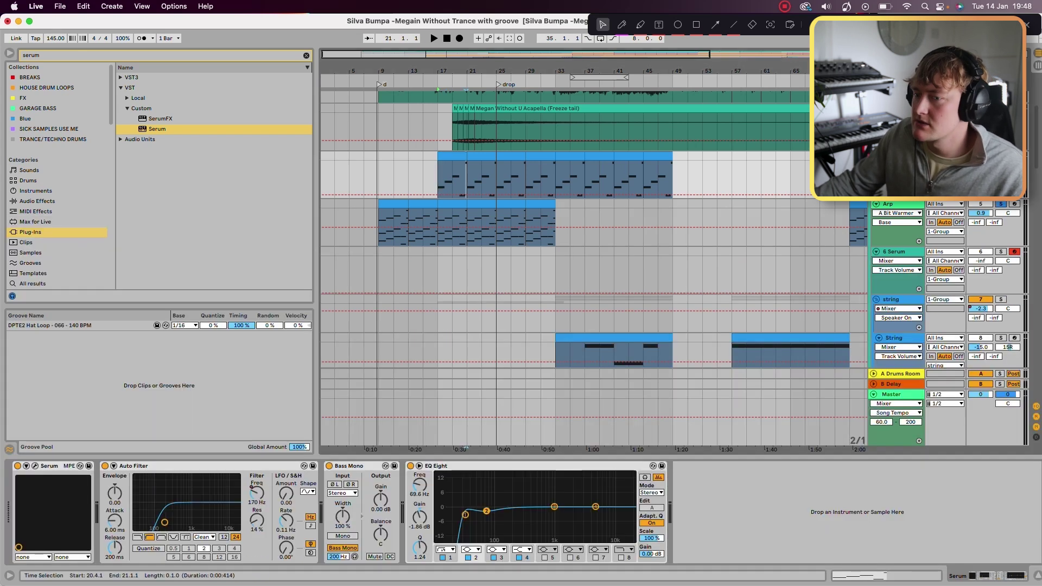
- Show the bass track's Auto Filter frequency automation, highlight it from bar 33, and examine EQ Eight's band 1 settings
right_click(262, 461)
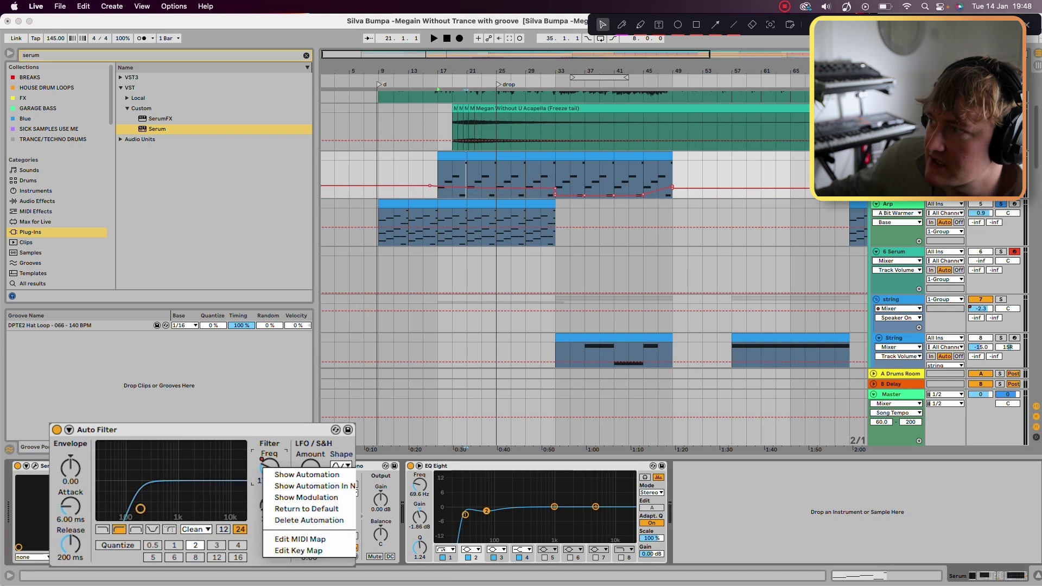
left_click(307, 475)
left_click_drag(555, 176, 629, 176)
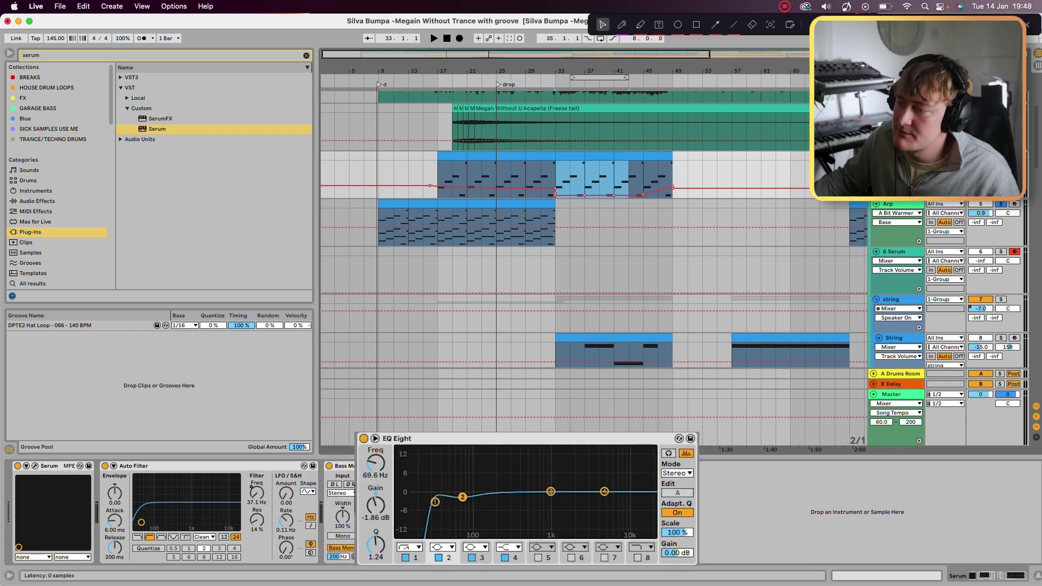
left_click(435, 502)
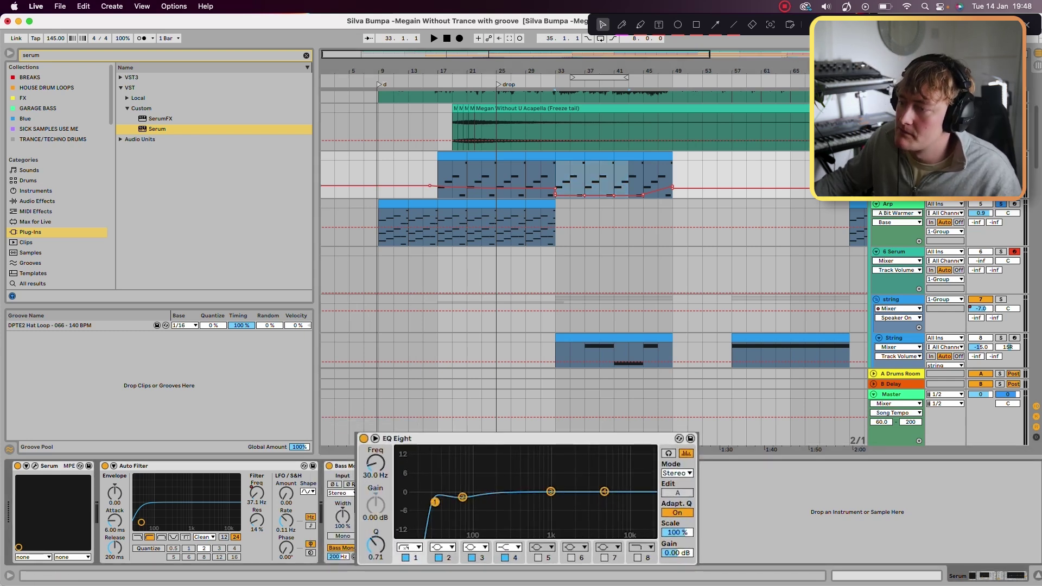
- Select the Arp track and play its pattern from bar 9
left_click(893, 204)
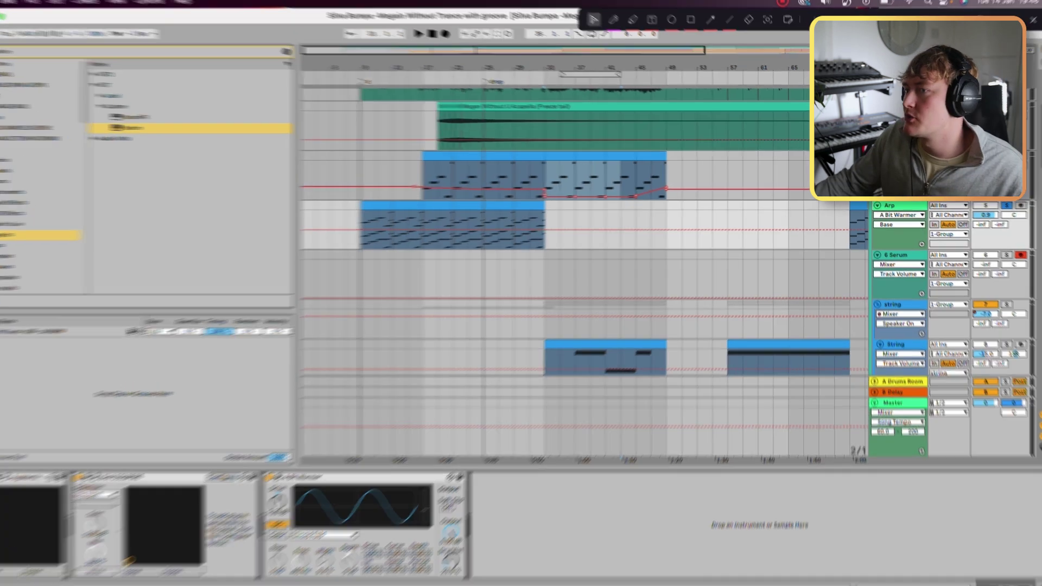
key("space")
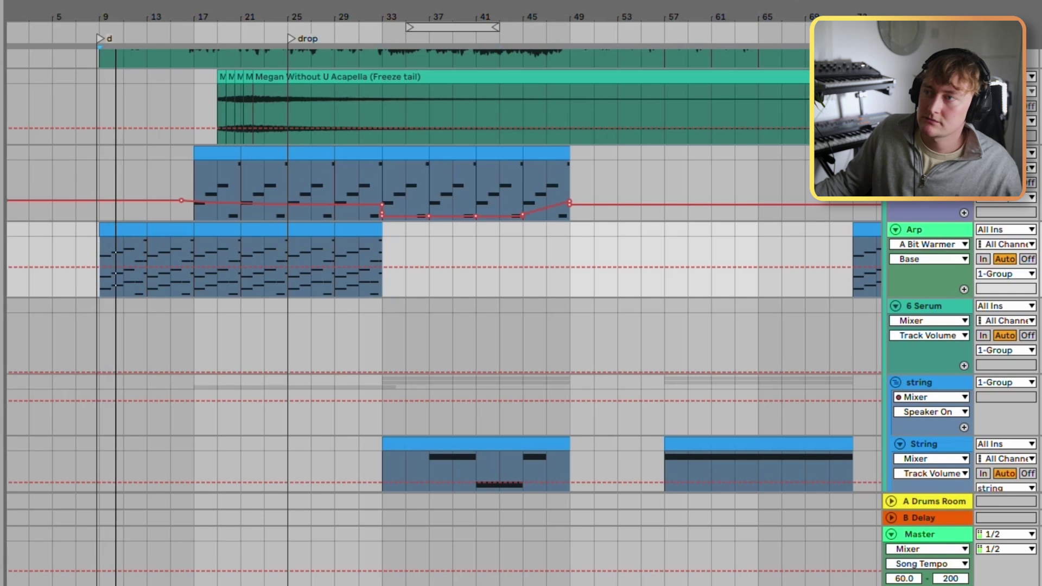
scroll(100, 242, "up", 3)
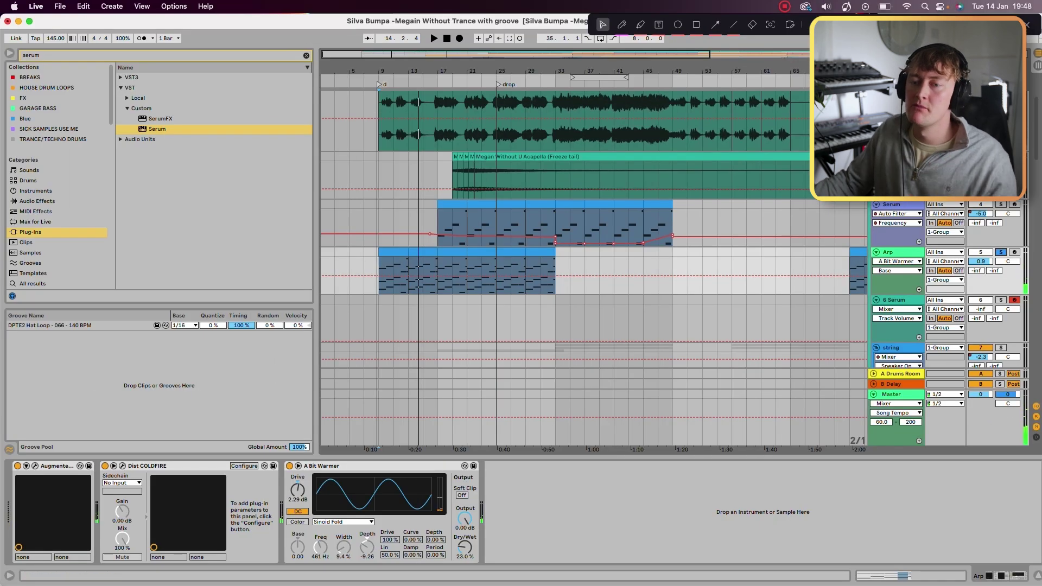
- Open the first Arp clip at bar 9 and compare its notes with the bass clip at bar 17
double_click(394, 253)
scroll(488, 461, "down", 5)
scroll(488, 461, "up", 2)
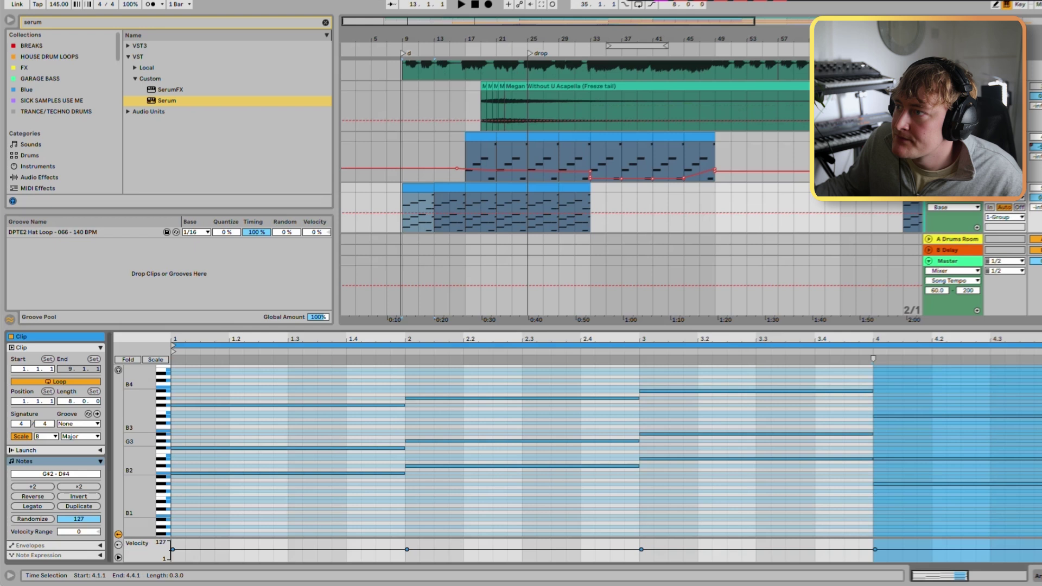
left_click(480, 188)
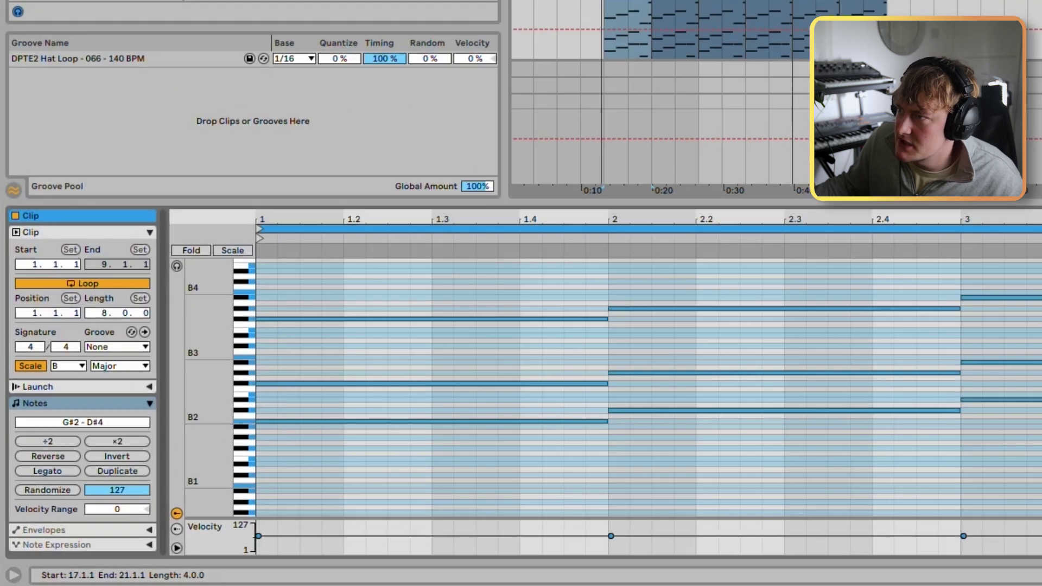
left_click(480, 137)
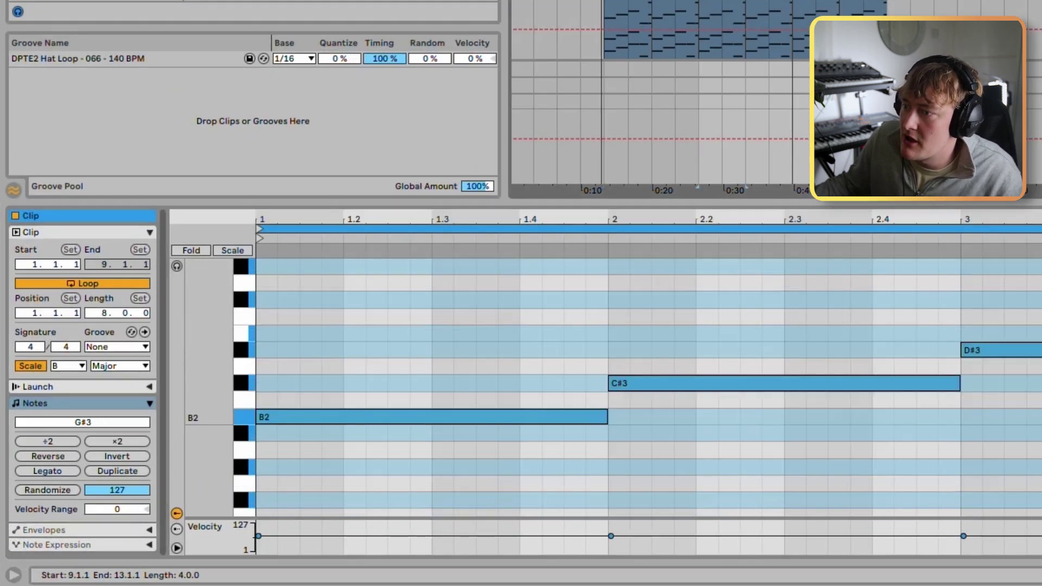
left_click(627, 2)
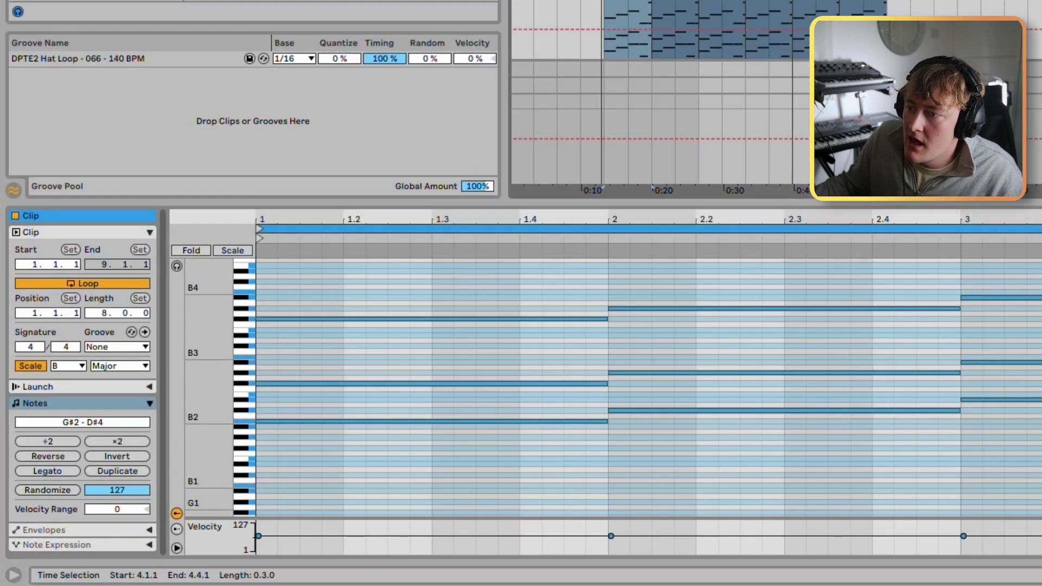
- Examine the stacked chord notes in bars 1 and 2 of the Arp clip and play the clip
left_click(457, 421)
left_click_drag(457, 421, 455, 319)
left_click(630, 339)
left_click(659, 372)
left_click(660, 308)
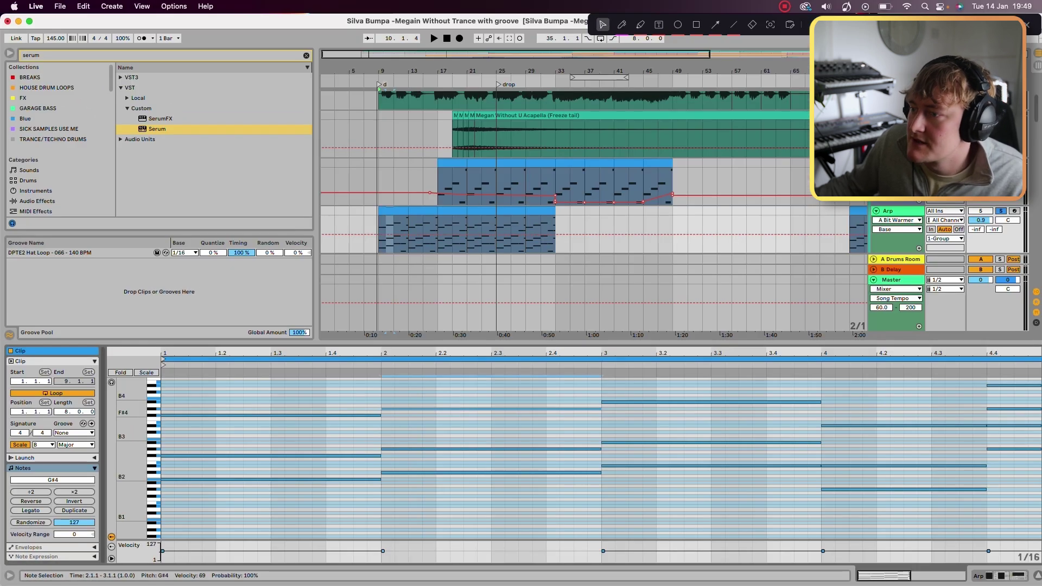
key("space")
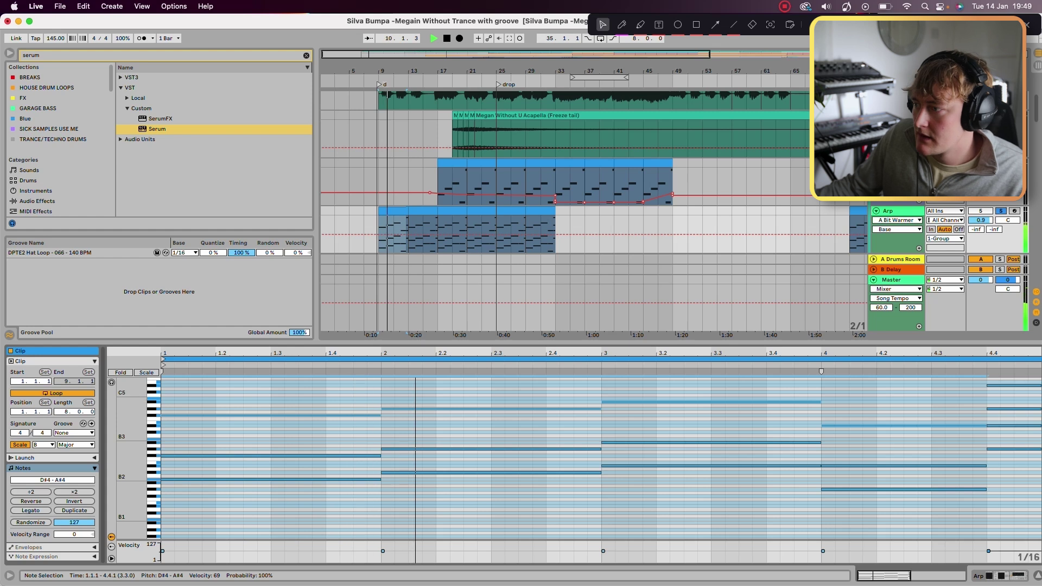
key("space")
- Select all notes in the Arp clip, compare the clip with the bass clip again, and show the Arp track's devices
left_click_drag(319, 395, 1022, 537)
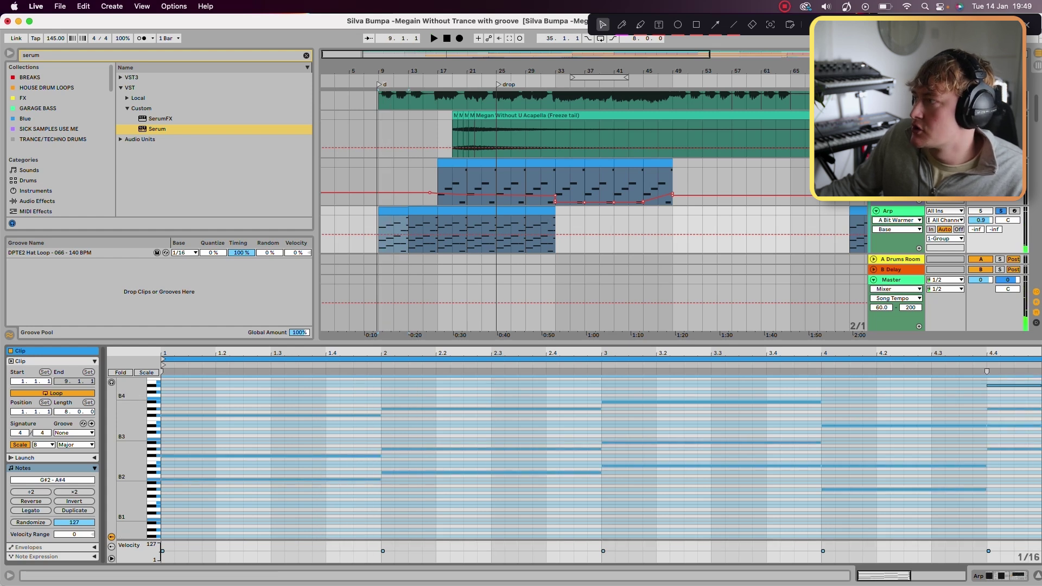
left_click(629, 228)
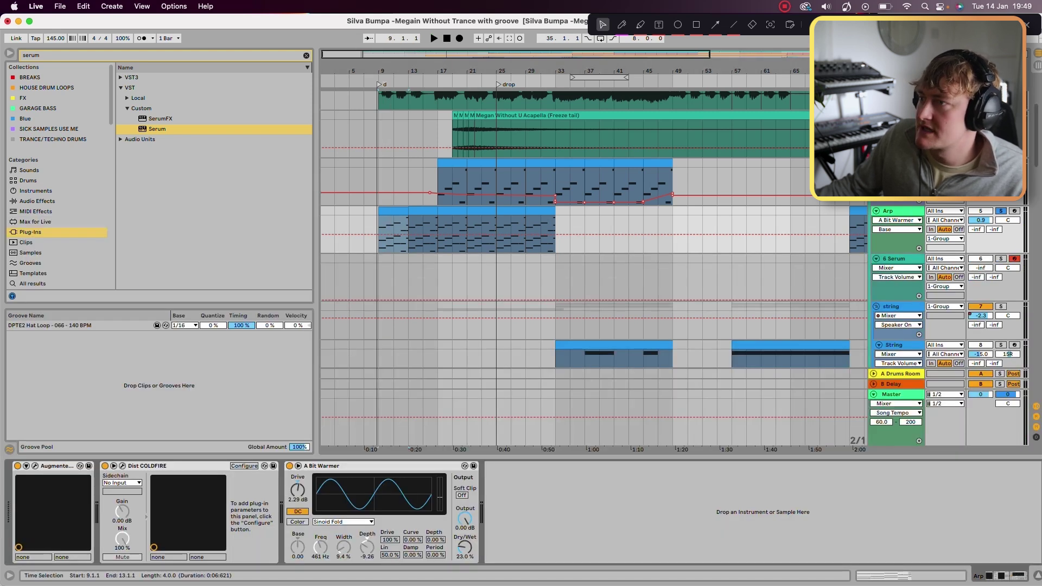
double_click(452, 163)
left_click(393, 211)
key("shift+Tab")
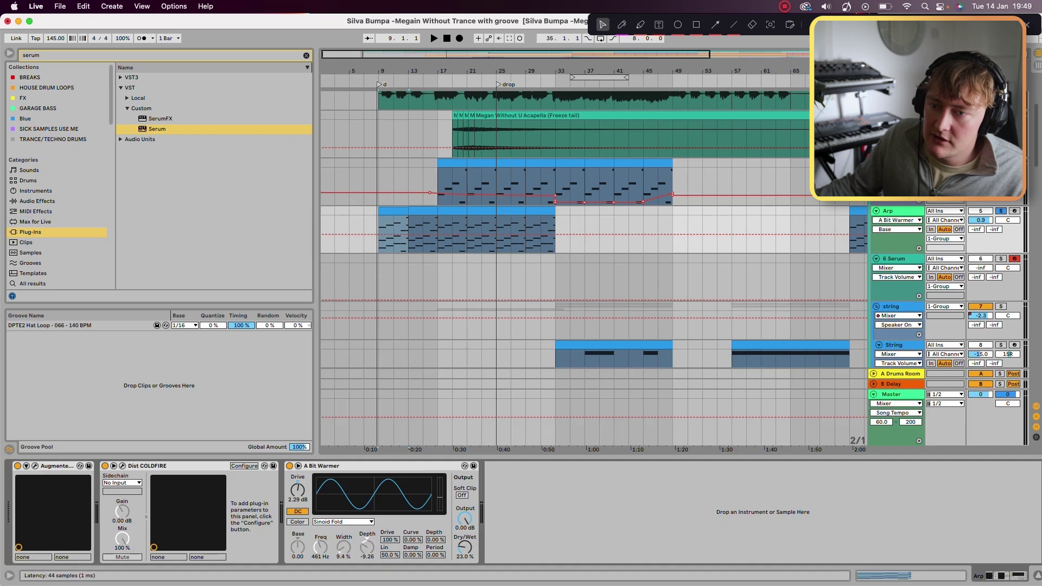
- Audition the Almost Acid preset in Augmented Voices on a duplicate Arp track and lower that track's volume to -11.4 dB
left_click(34, 466)
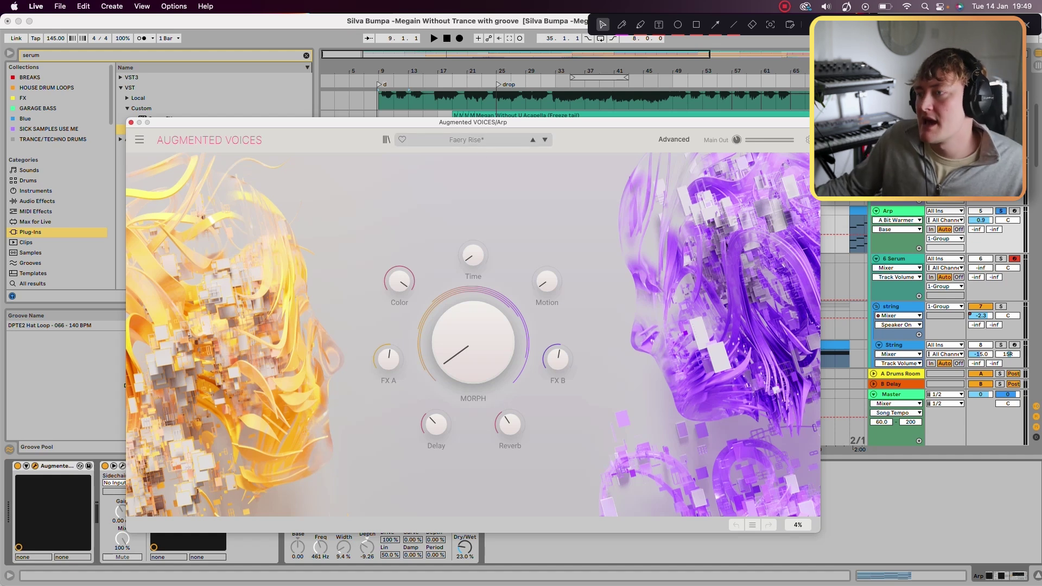
left_click(466, 139)
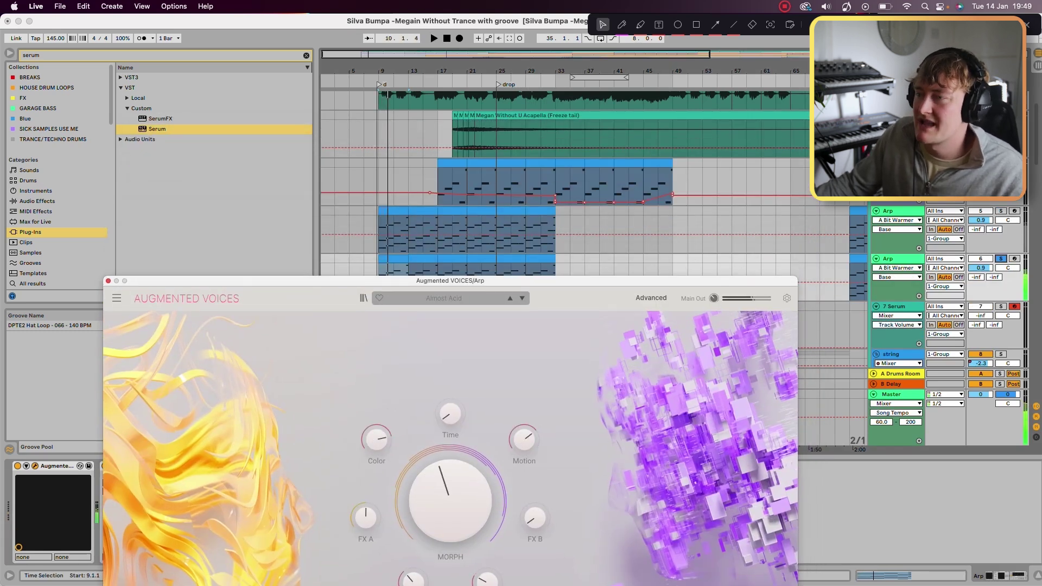
key("space")
key("space")
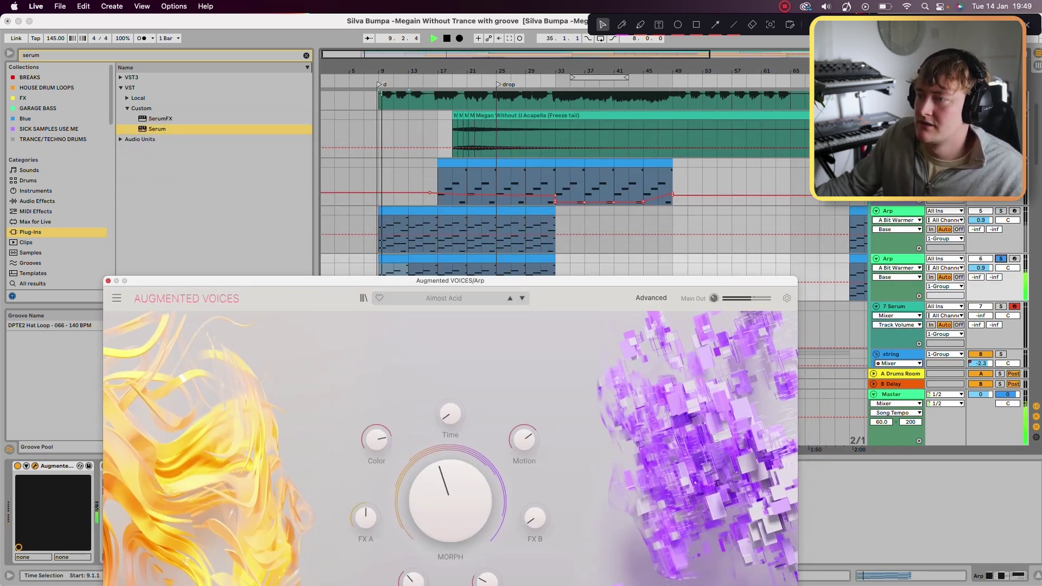
left_click_drag(980, 269, 980, 296)
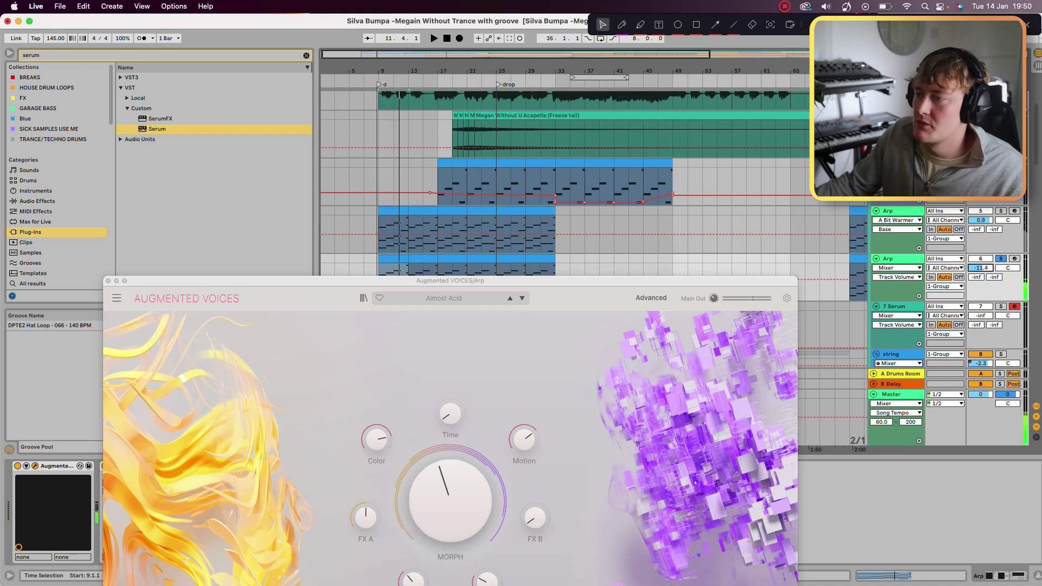
- Try the Earth's Pulses preset on the duplicate Arp track and solo the original Arp track to compare
left_click(472, 298)
left_click(522, 298)
key("space")
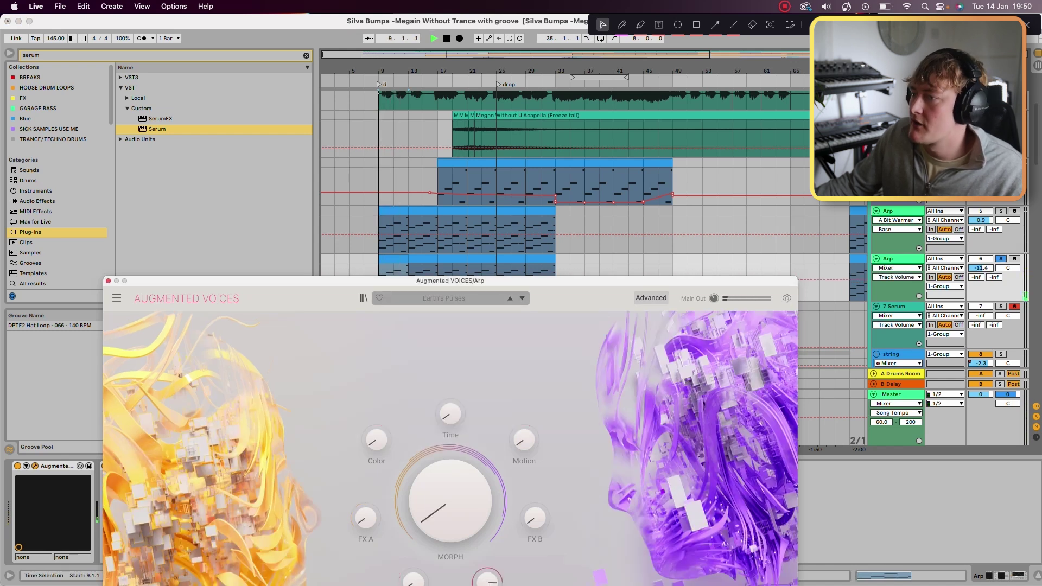
left_click(1000, 211)
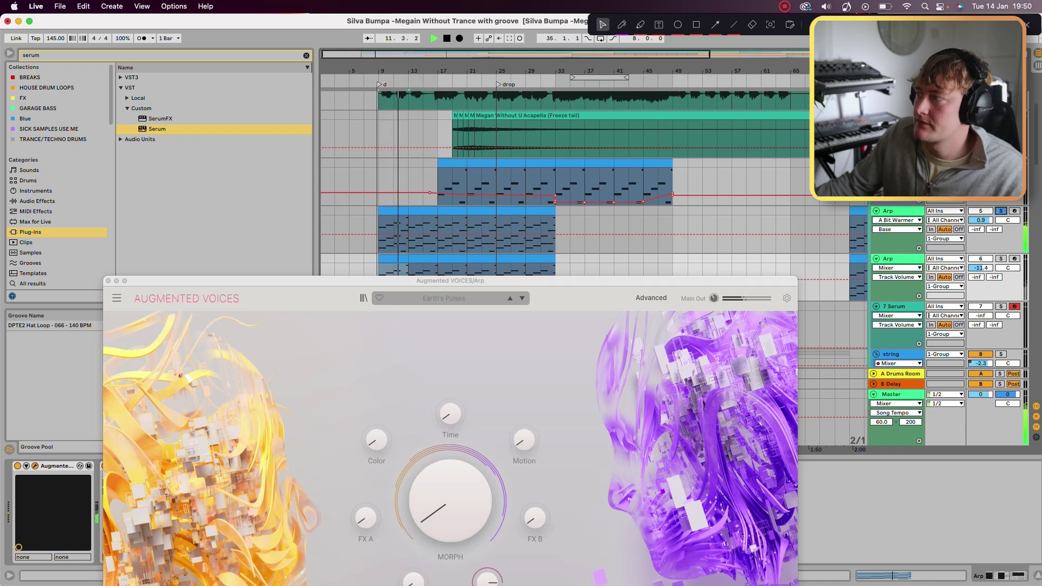
key("space")
- Load the Age Of Light vocal preset on the duplicate Arp track and audition the presets onward to Angel Dreams
left_click(443, 298)
mouse_move(408, 447)
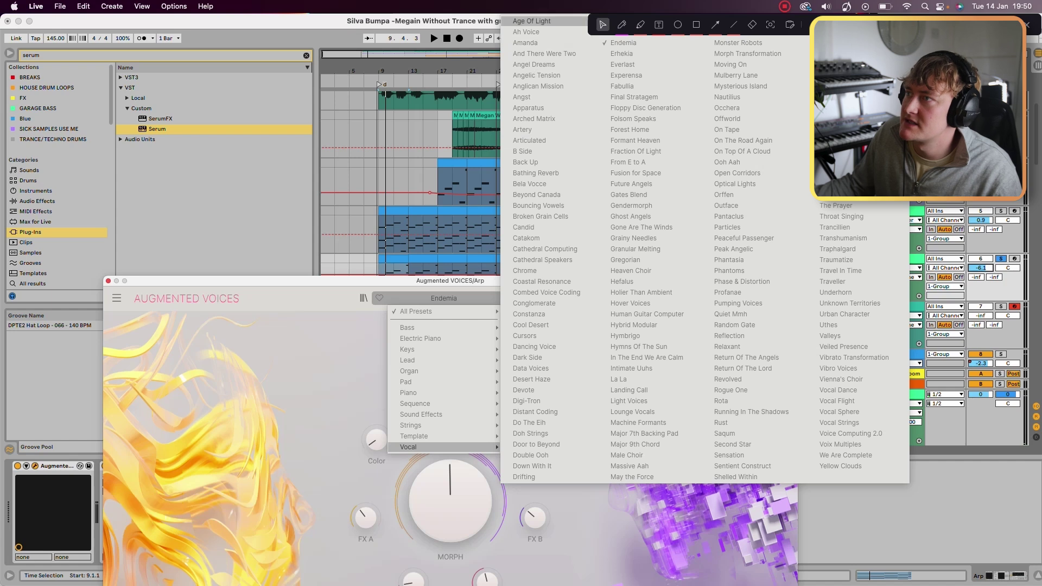
left_click(532, 21)
key("space")
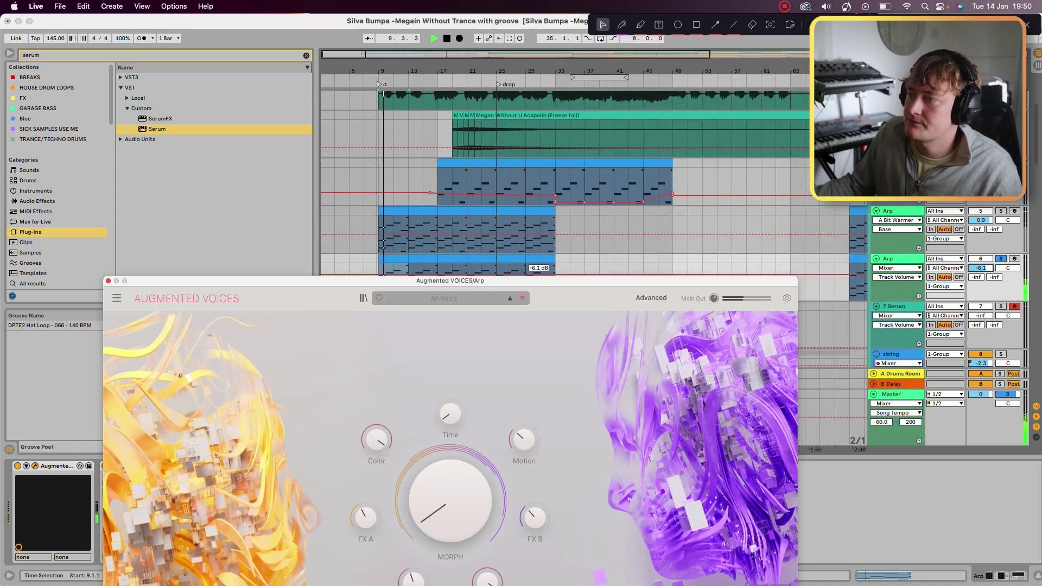
left_click(522, 299)
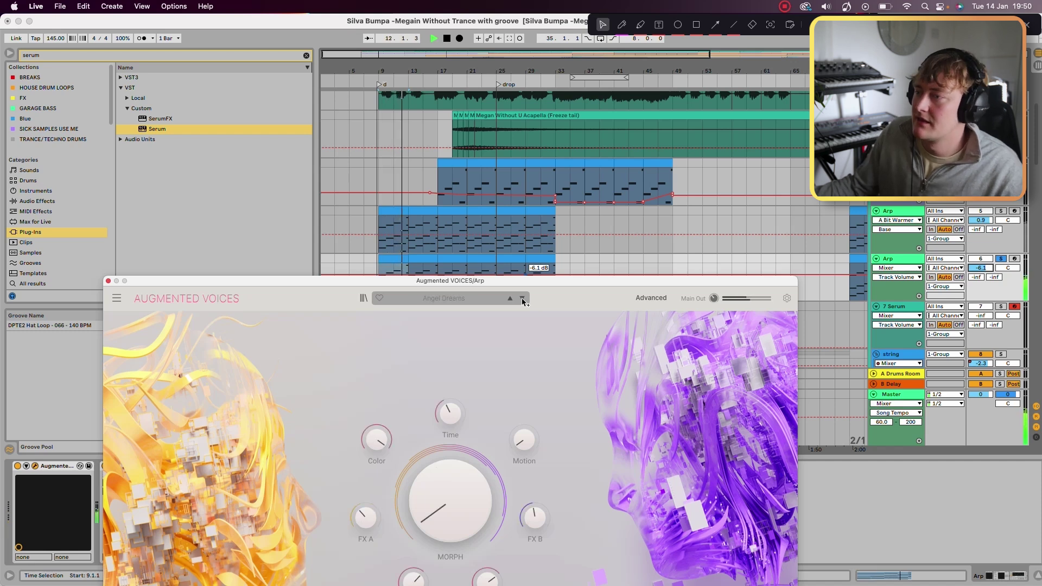
key("space")
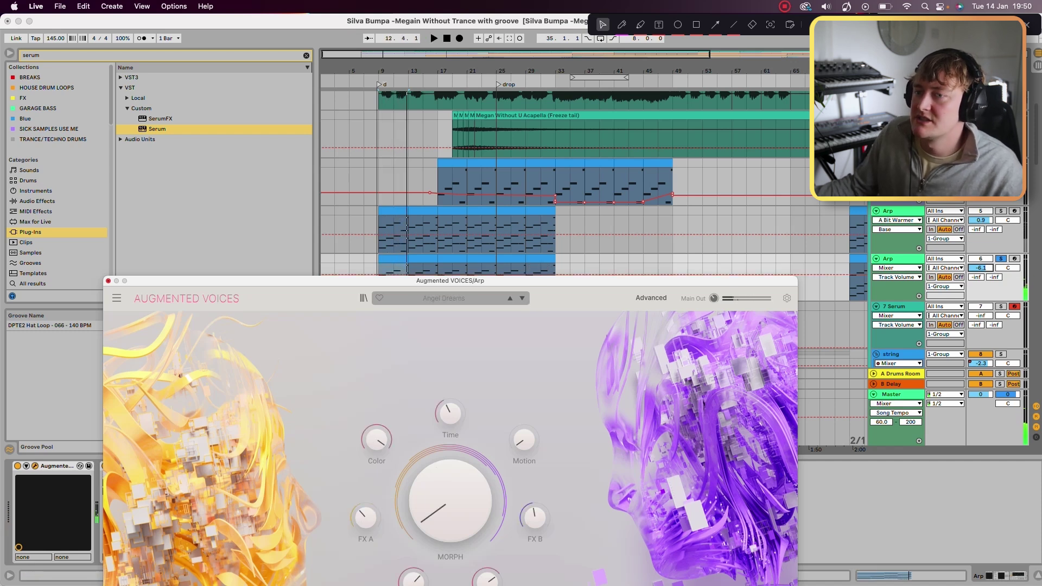
- Open the advanced view of the duplicate track's Augmented Voices and try another synth source in Layer A during playback
left_click(108, 282)
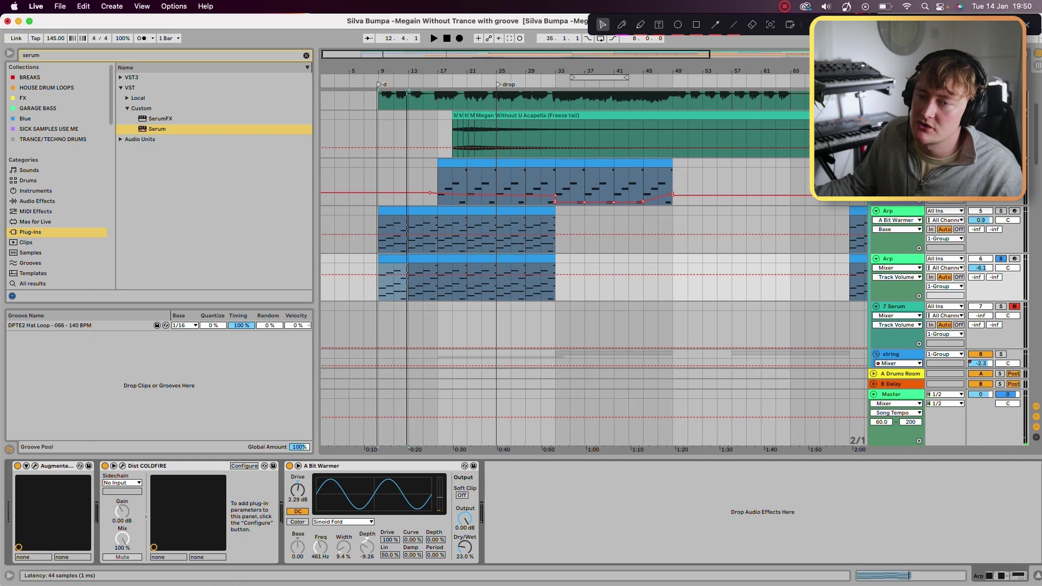
left_click(35, 466)
left_click(651, 192)
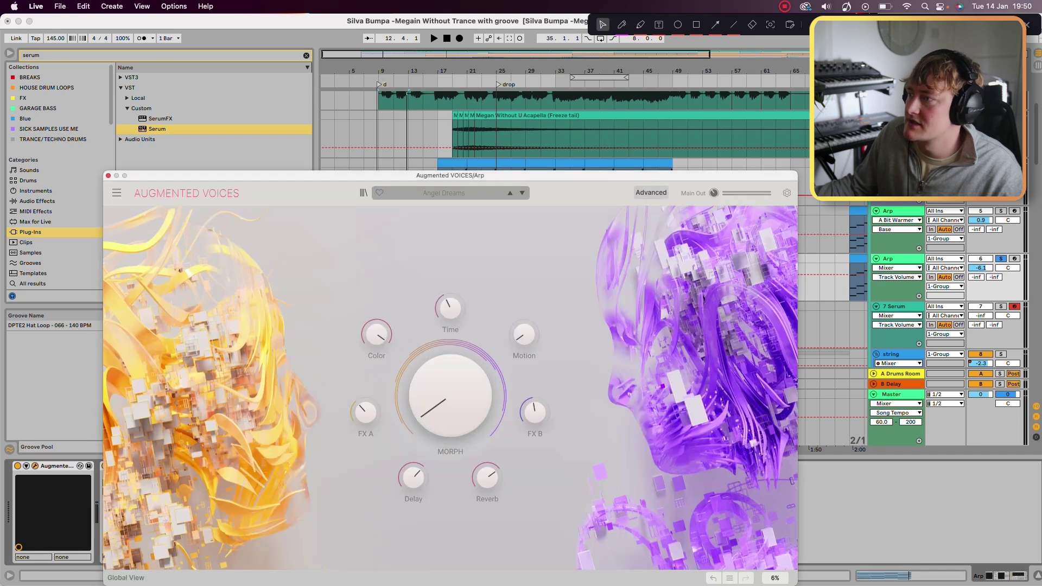
scroll(323, 360, "down", 5)
left_click(243, 371)
key("space")
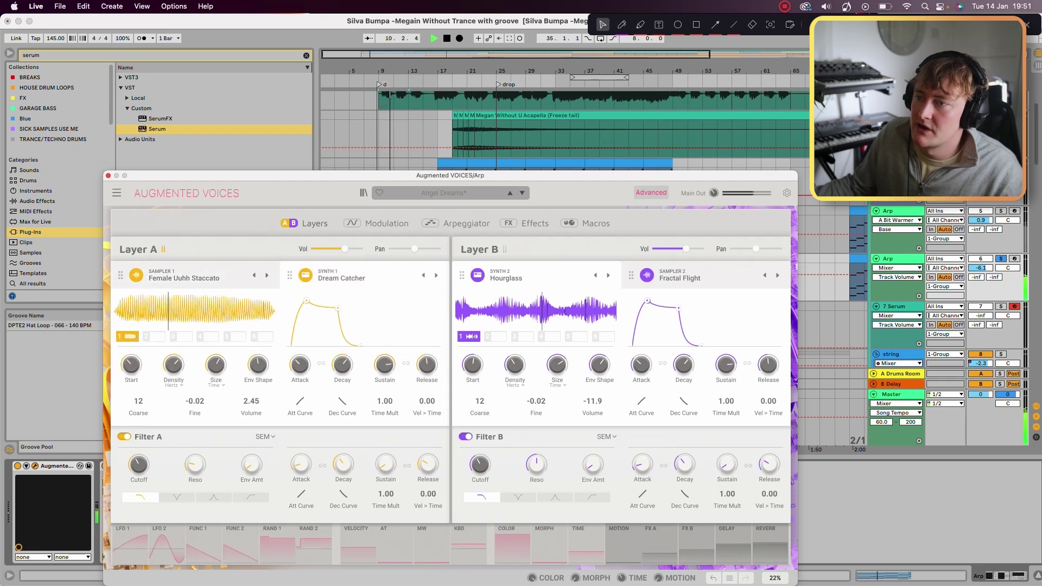
left_click(436, 275)
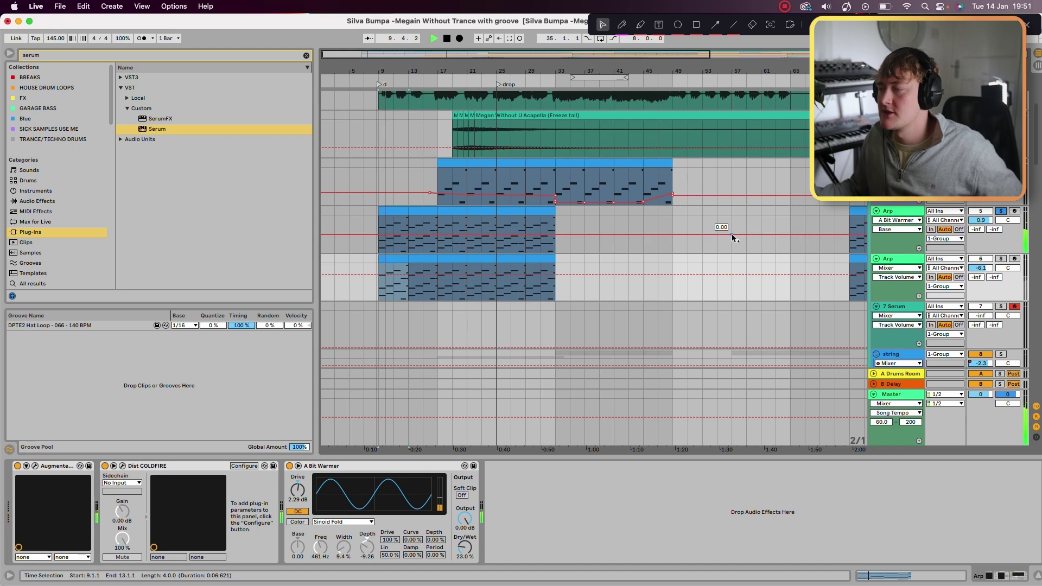
- Compare the original Arp track with its duplicate during playback, and delete the duplicate track
left_click(897, 221)
left_click(887, 260)
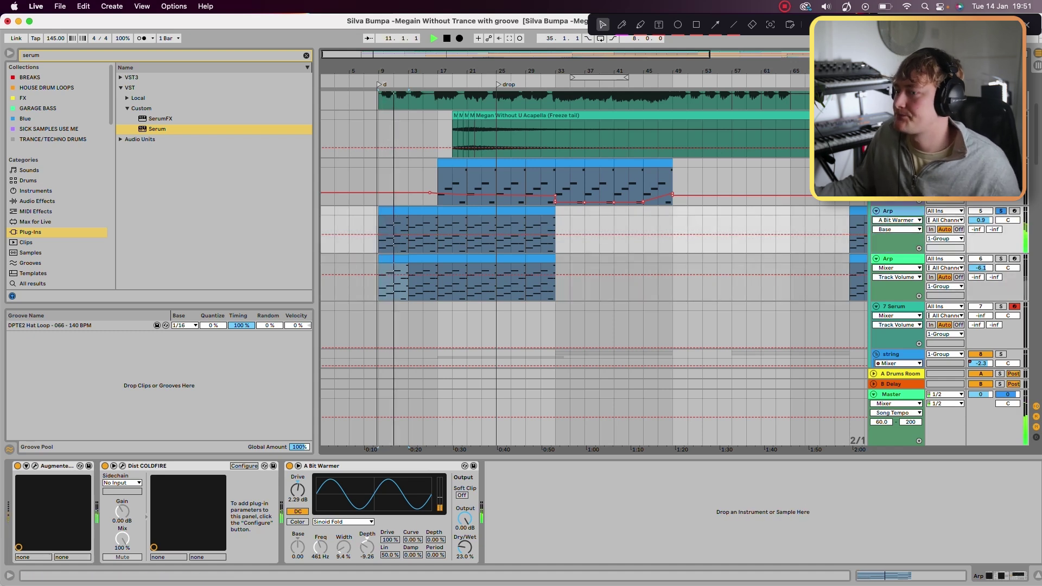
left_click(888, 259)
key("space")
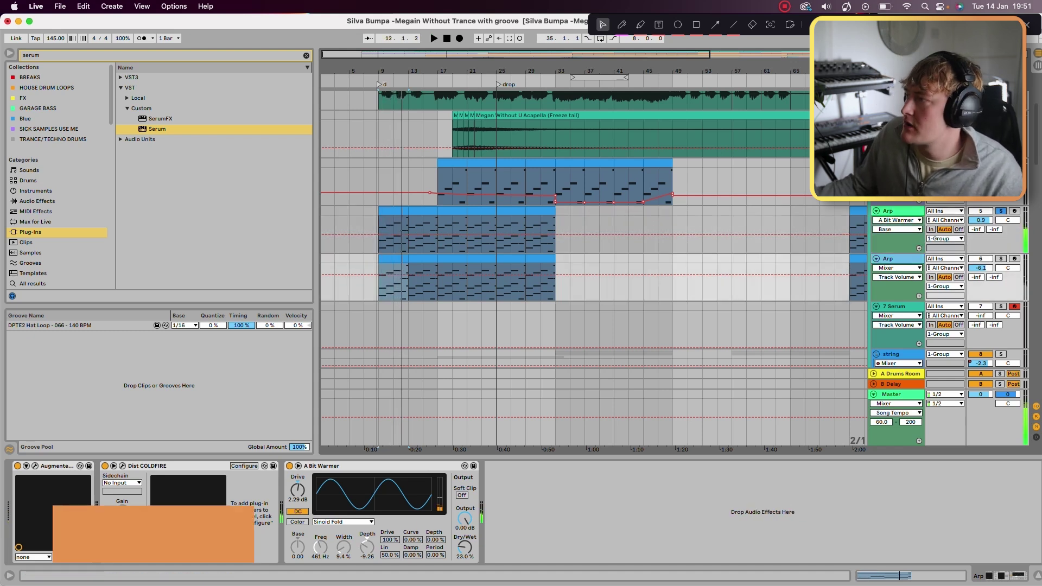
left_click(889, 212)
left_click(888, 259)
key("Delete")
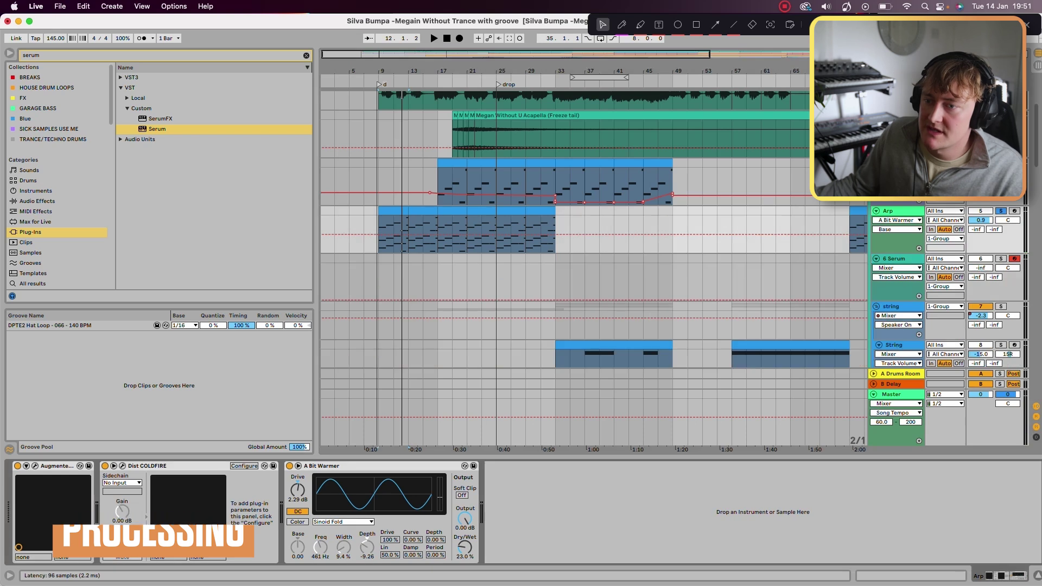
- Open Dist COLDFIRE on the Arp track and play the arp to audition its distortion and the A Bit Warmer saturation
left_click(122, 467)
key("space")
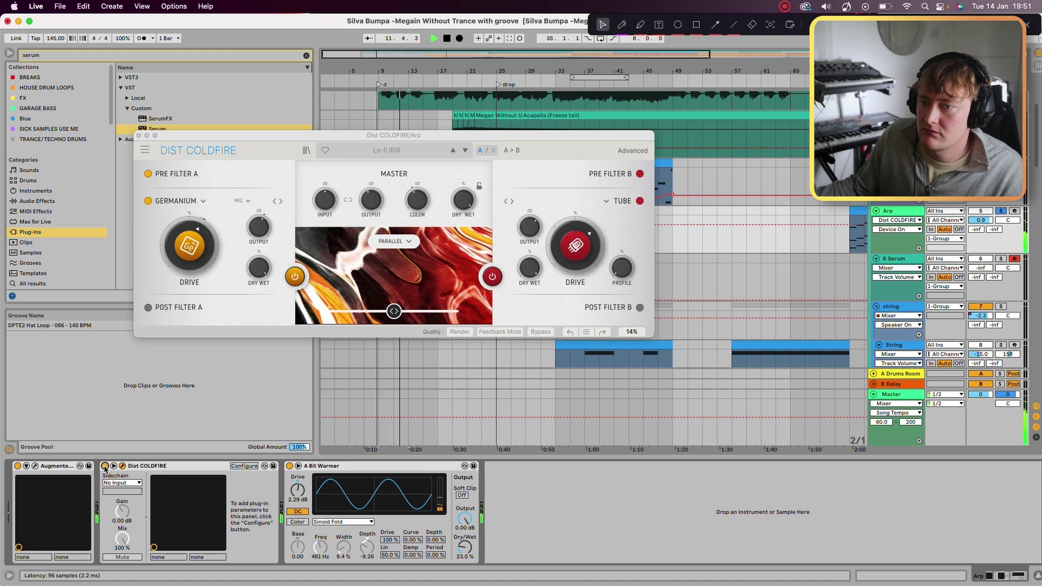
key("space")
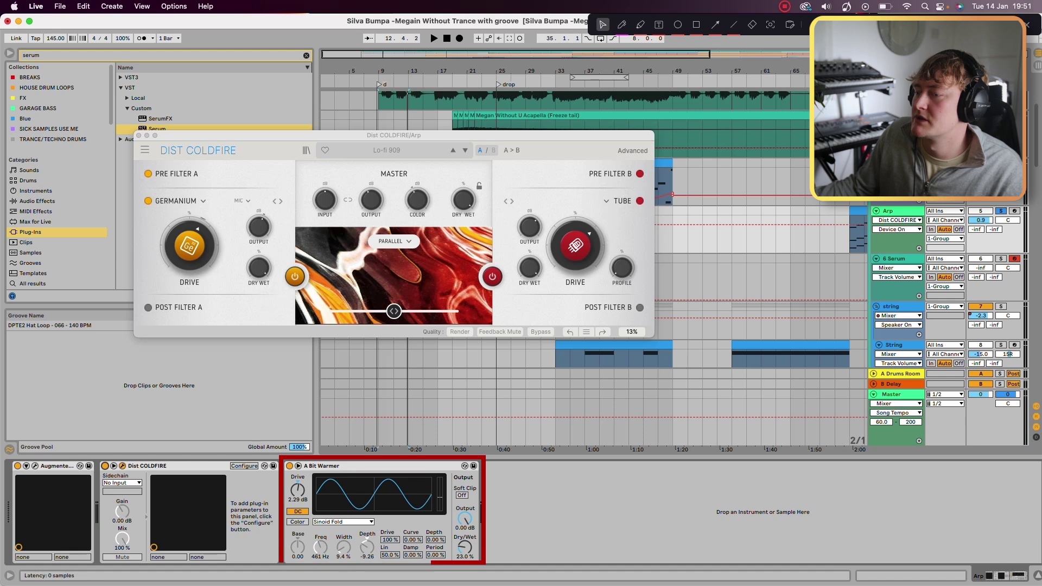
key("space")
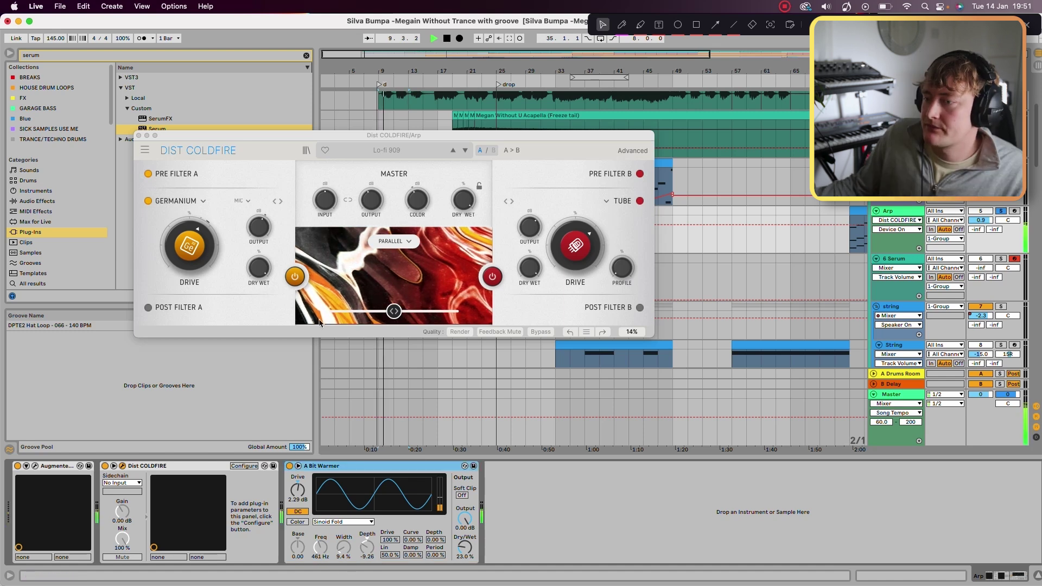
- Compare the arp with and without the A Bit Warmer saturation during playback
left_click(289, 465)
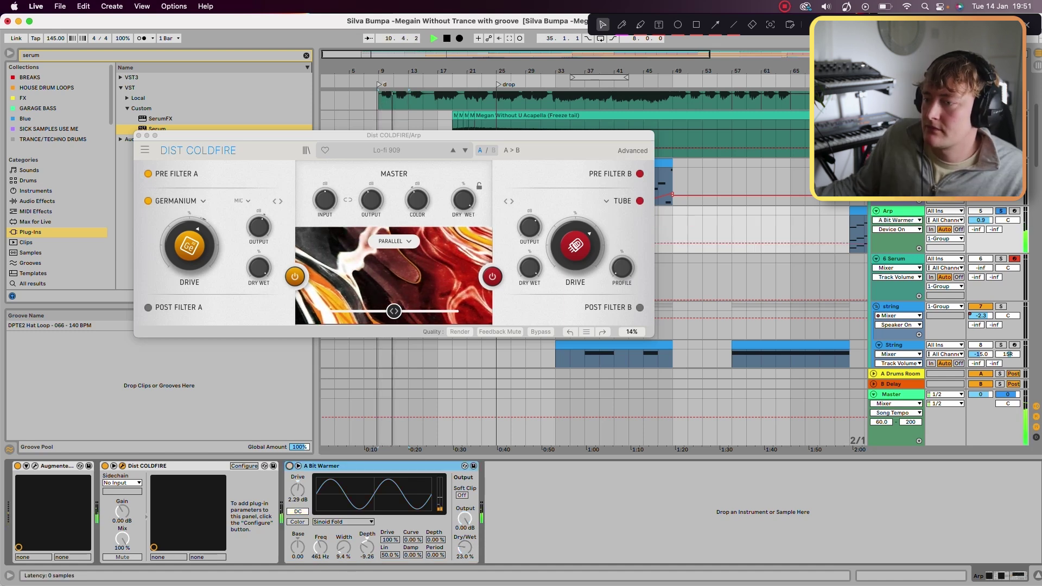
left_click(289, 466)
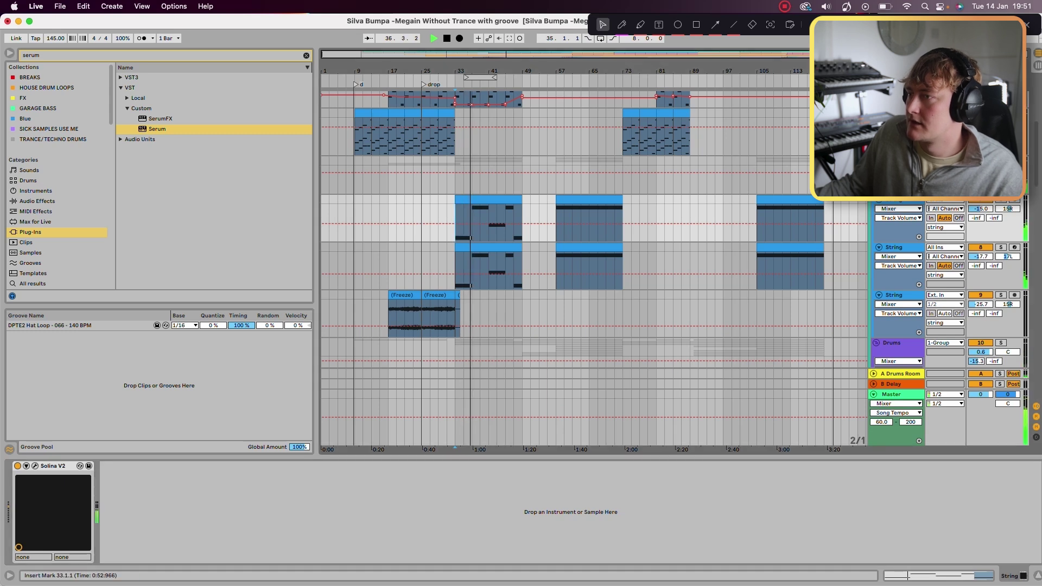
- Open Solina V on the first String track, audition a note of its Blue Strings preset and view the preset list
key("space")
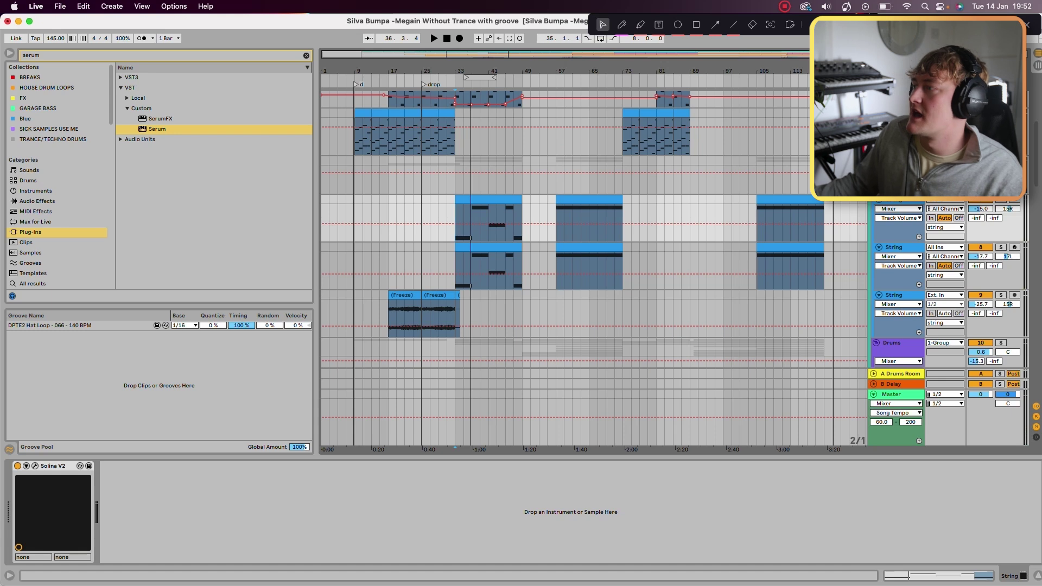
left_click(35, 466)
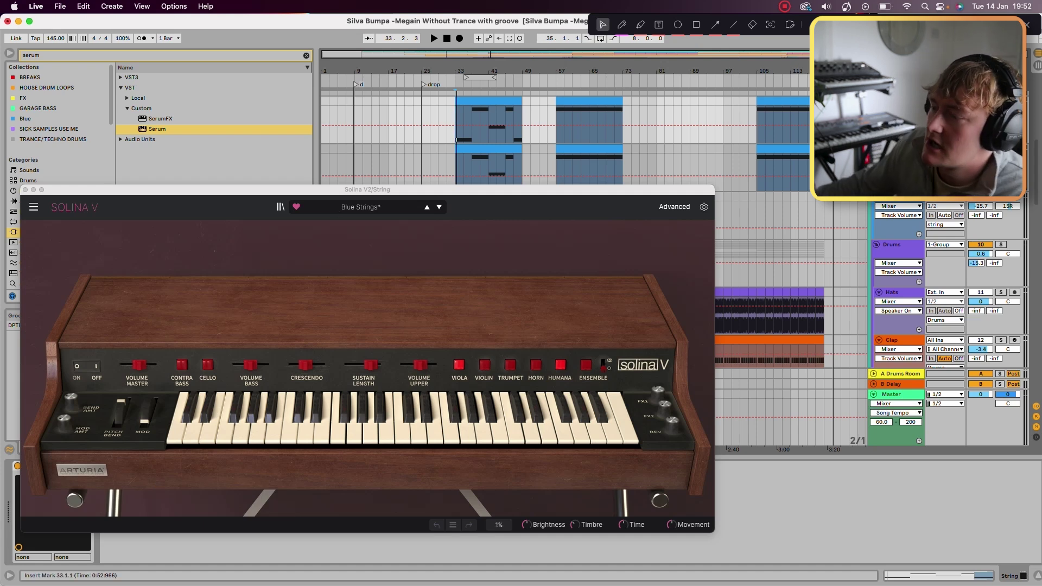
left_click(353, 435)
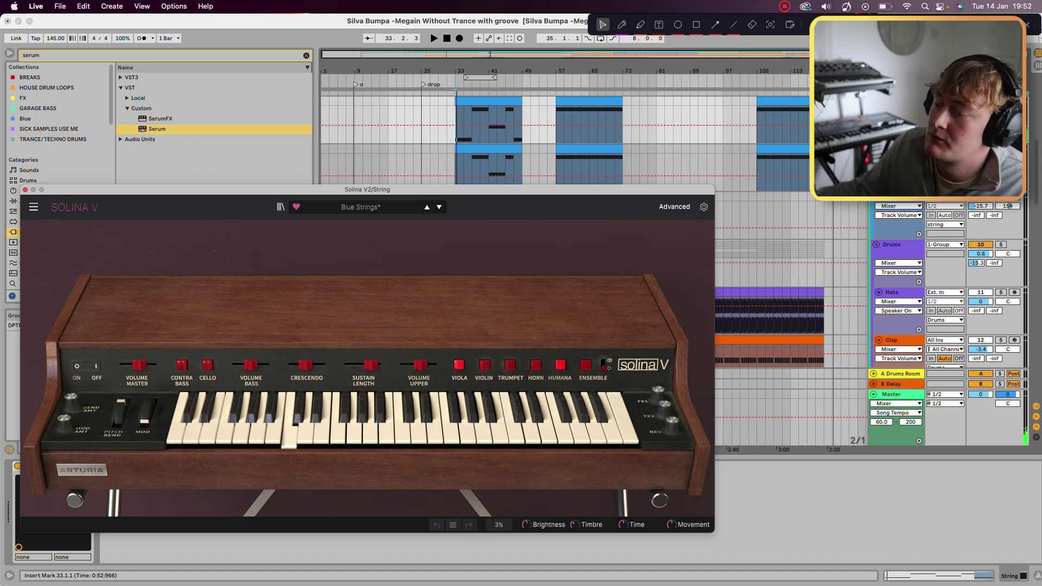
left_click(369, 206)
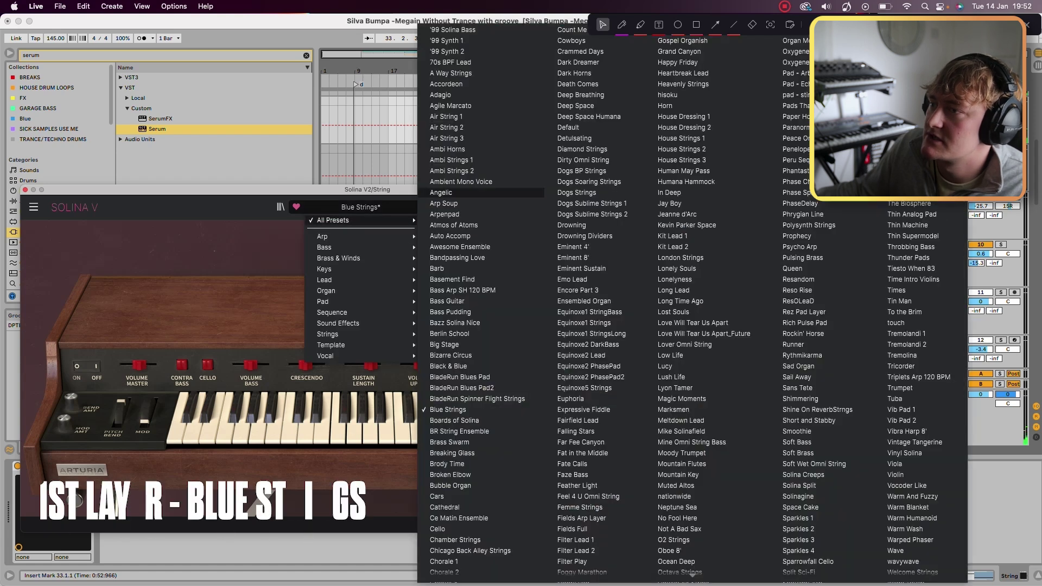
left_click(399, 189)
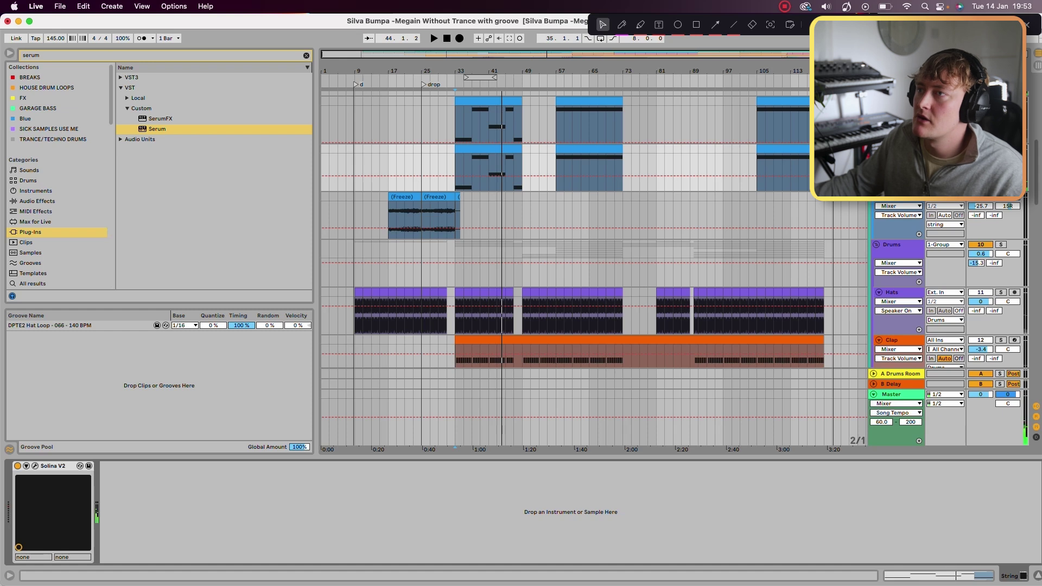
key("space")
- Search the plug-ins for korg m1 and load M1 on the second String track in place of Solina V2
left_click(306, 55)
type("korg m1")
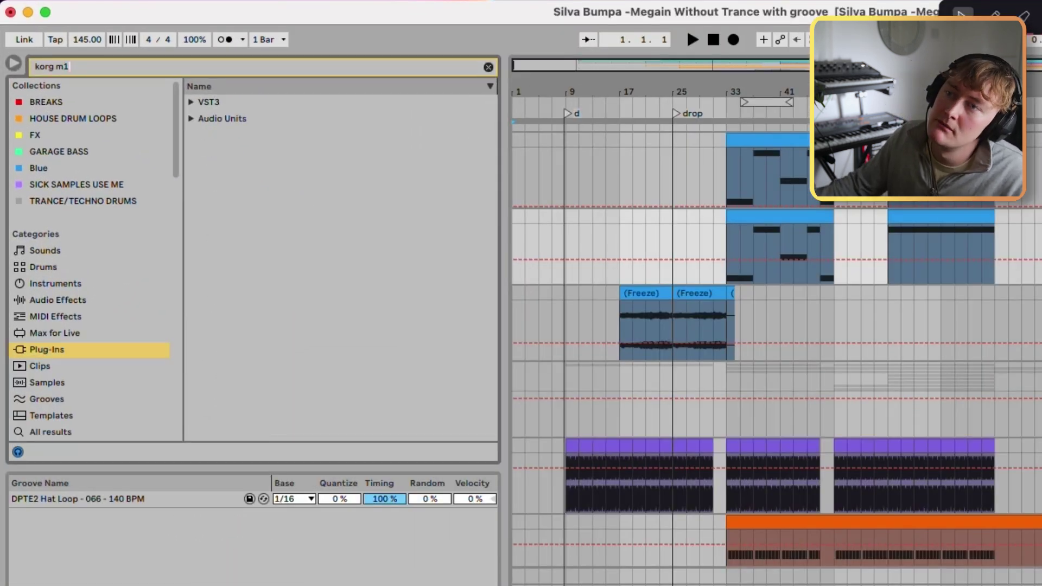
key("Down")
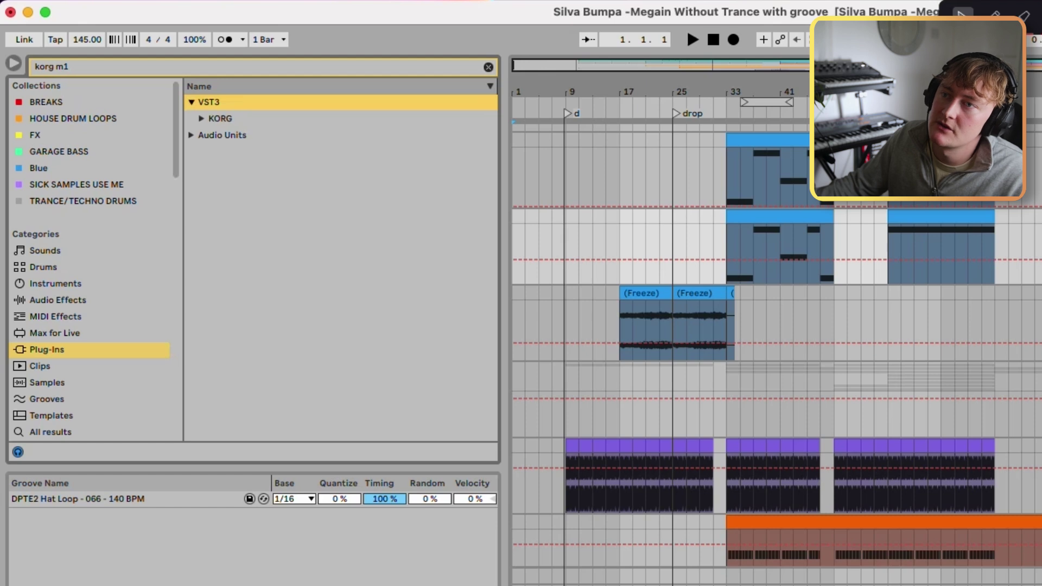
key("Down")
key("Down")
key("Return")
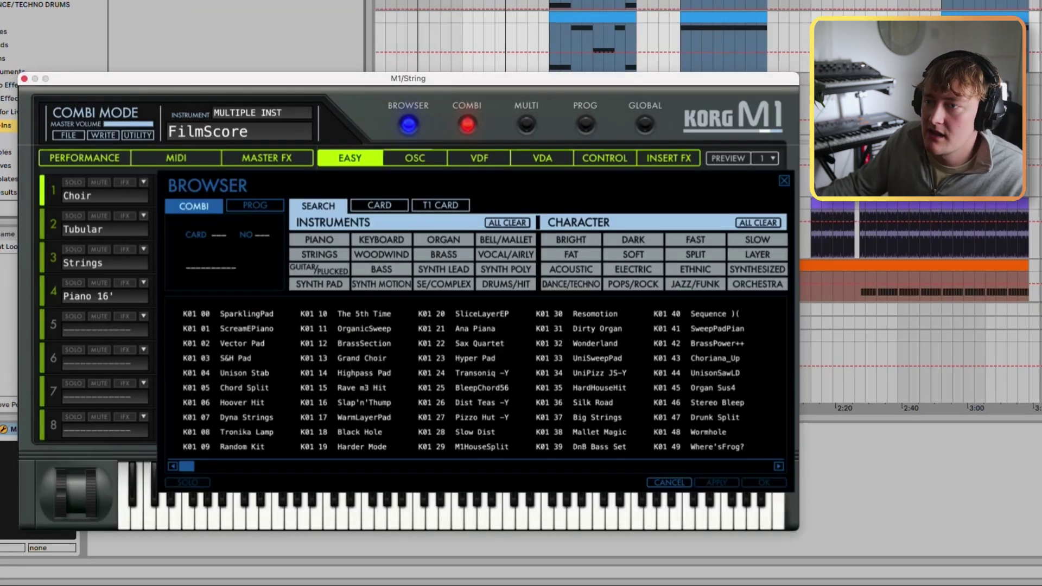
- Load the Strings 1 program from M1's string programs, and undo the plug-in swap on the String track
left_click(319, 254)
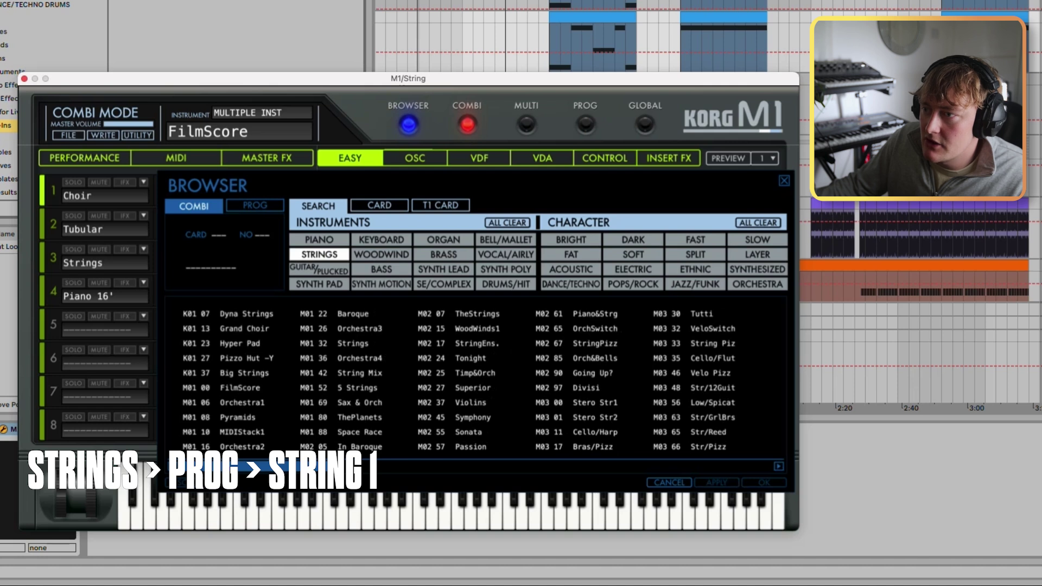
left_click(255, 206)
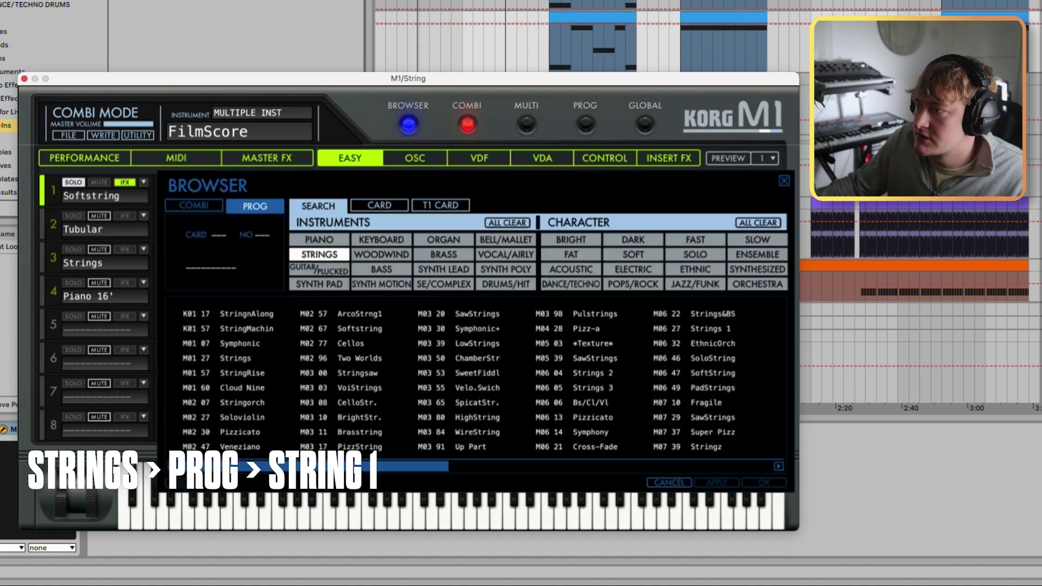
left_click(723, 329)
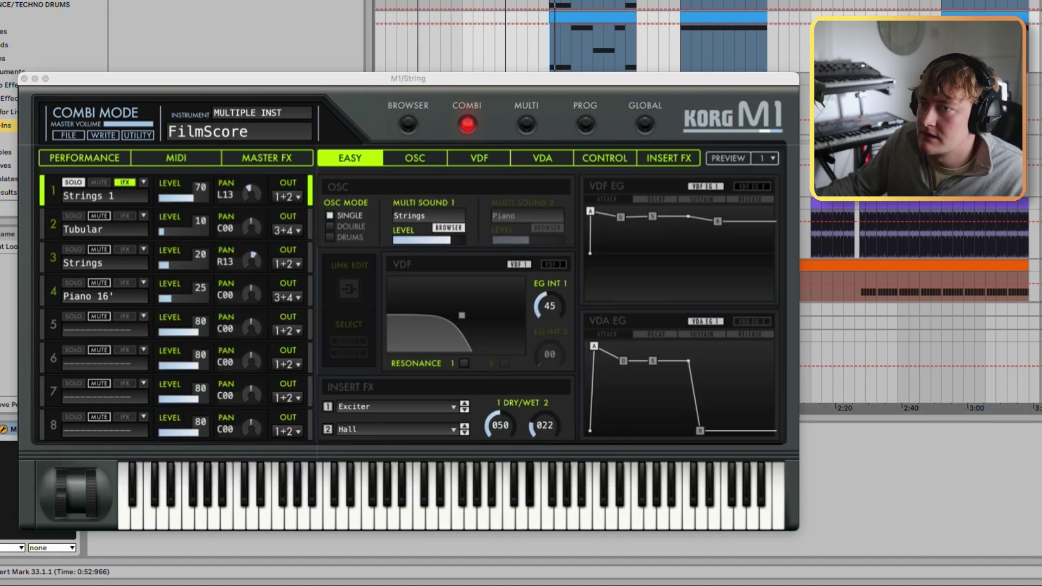
left_click(24, 79)
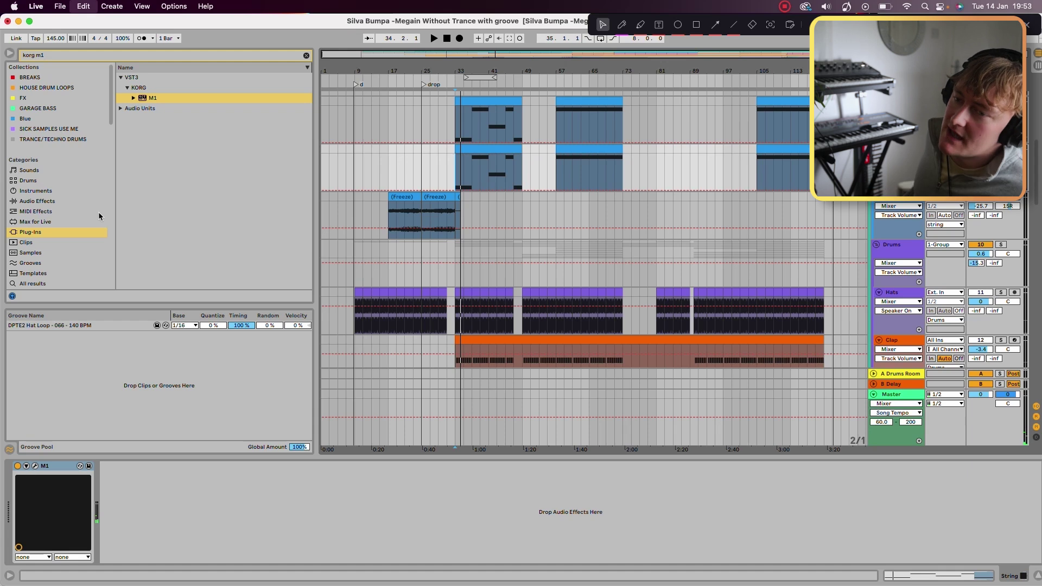
key("super+z")
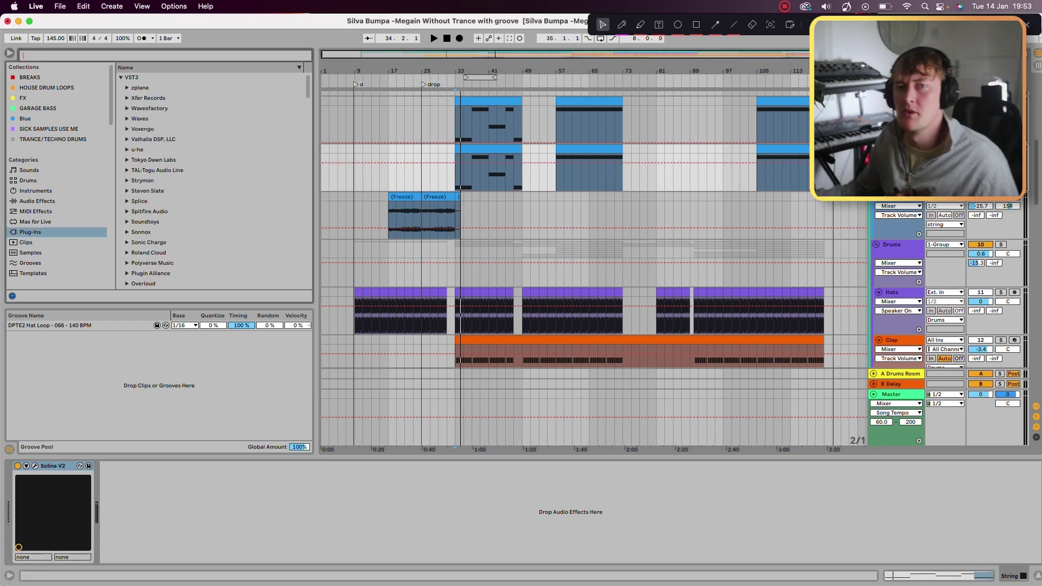
- Try Spitfire Audio's LABS on the second String track and close its window
left_click(149, 211)
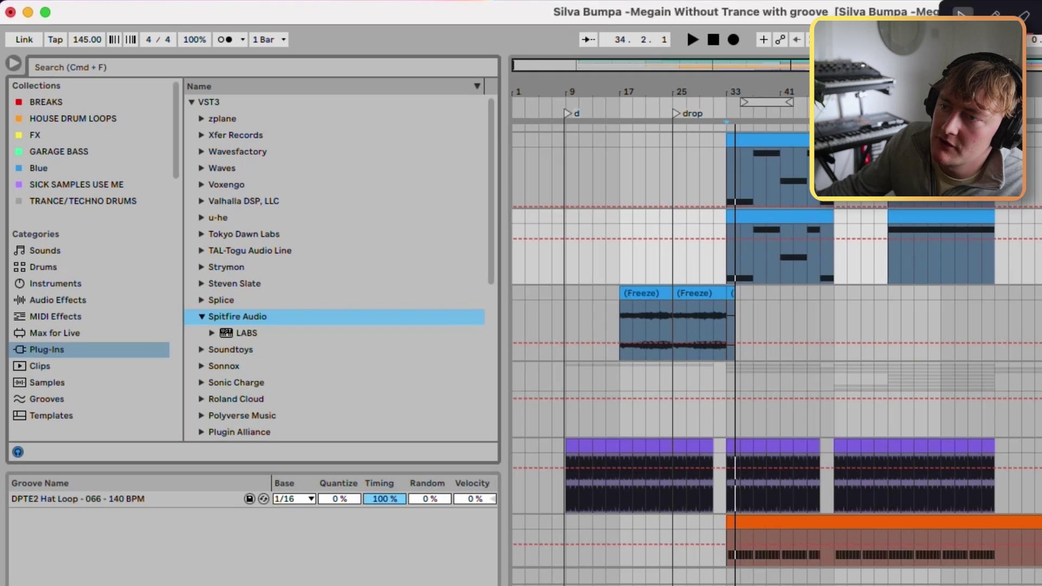
left_click(247, 333)
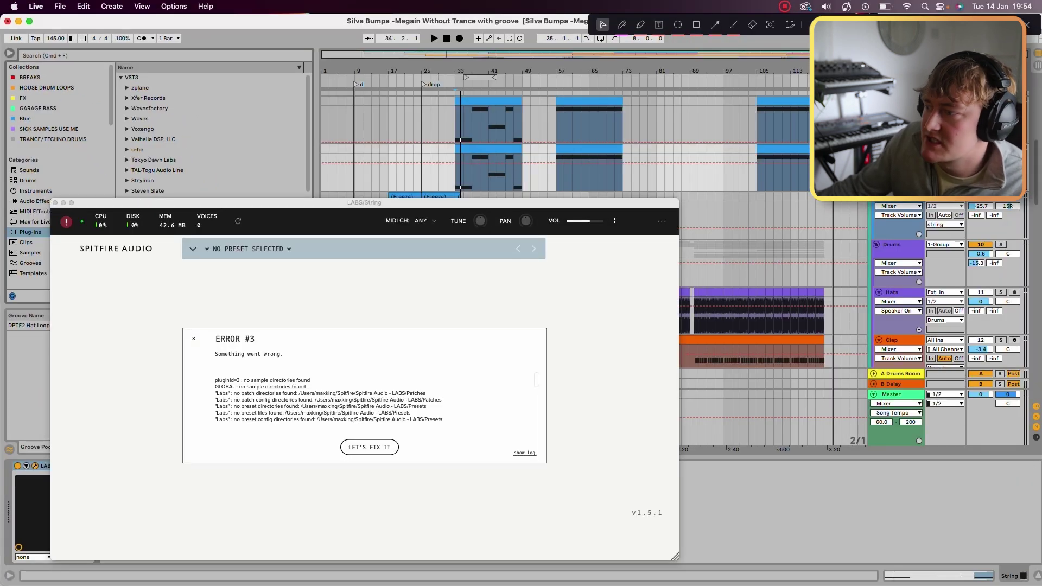
left_click(54, 203)
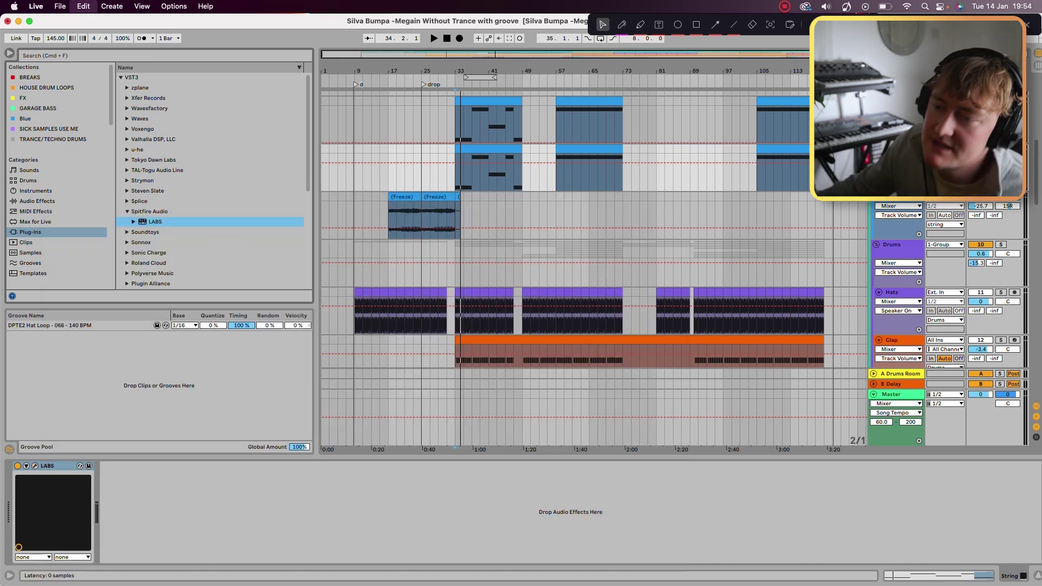
- Switch to Chrome and read the description of the free LABS Strings pack
left_click(146, 569)
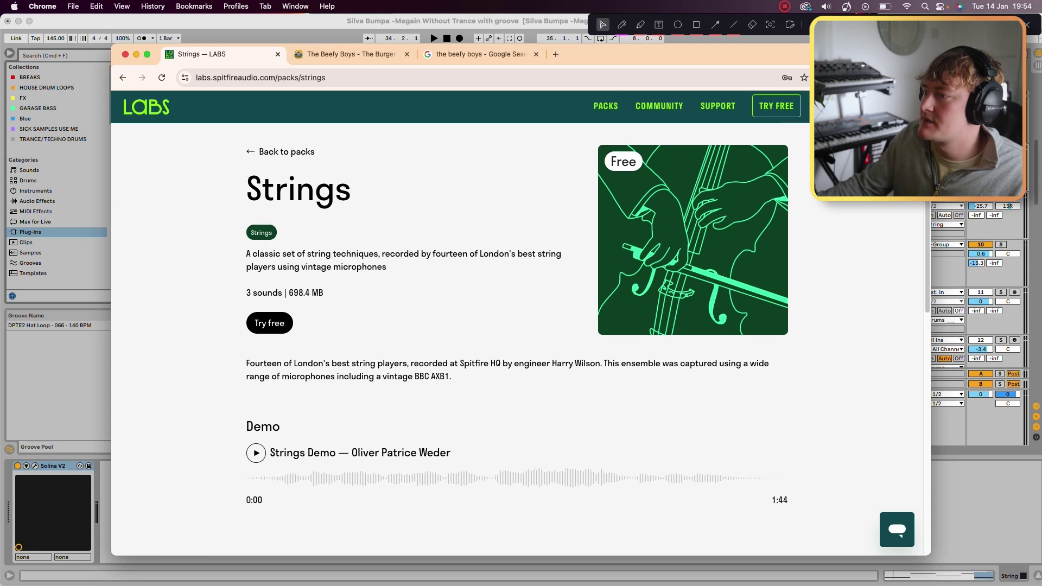
left_click_drag(453, 377, 337, 344)
left_click(337, 344)
left_click_drag(453, 376, 246, 253)
left_click(250, 249)
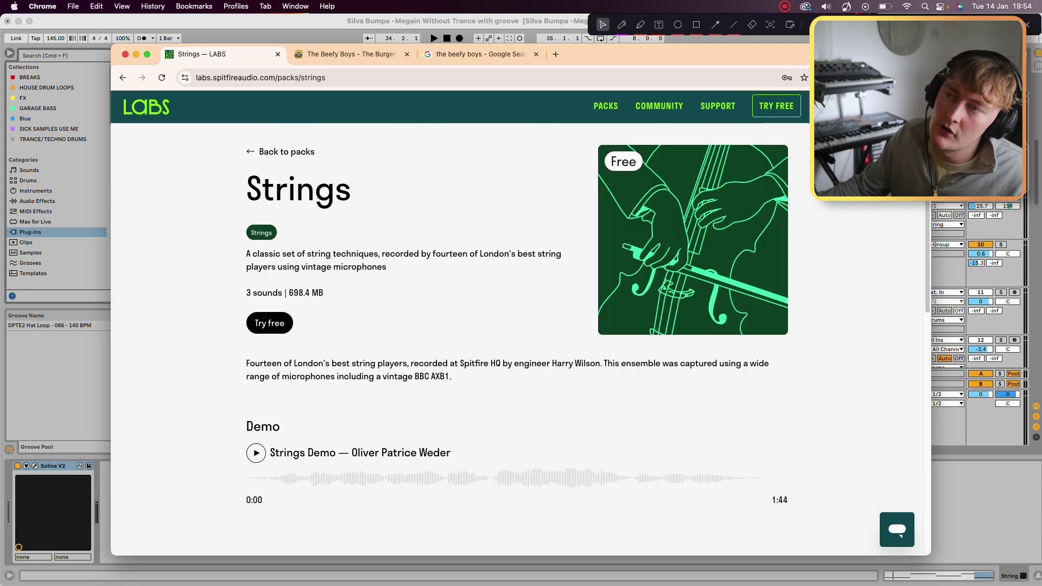
- Return to Ableton Live, open the second String track's clip at bar 33 and examine its notes during playback
key("super+Tab")
left_click(508, 193)
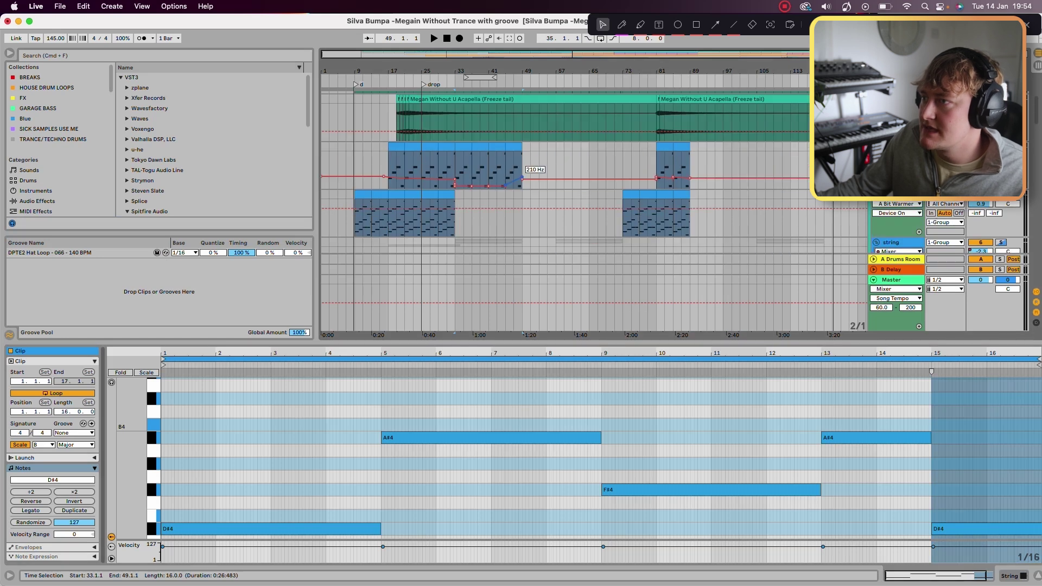
scroll(440, 453, "down", 1)
key("space")
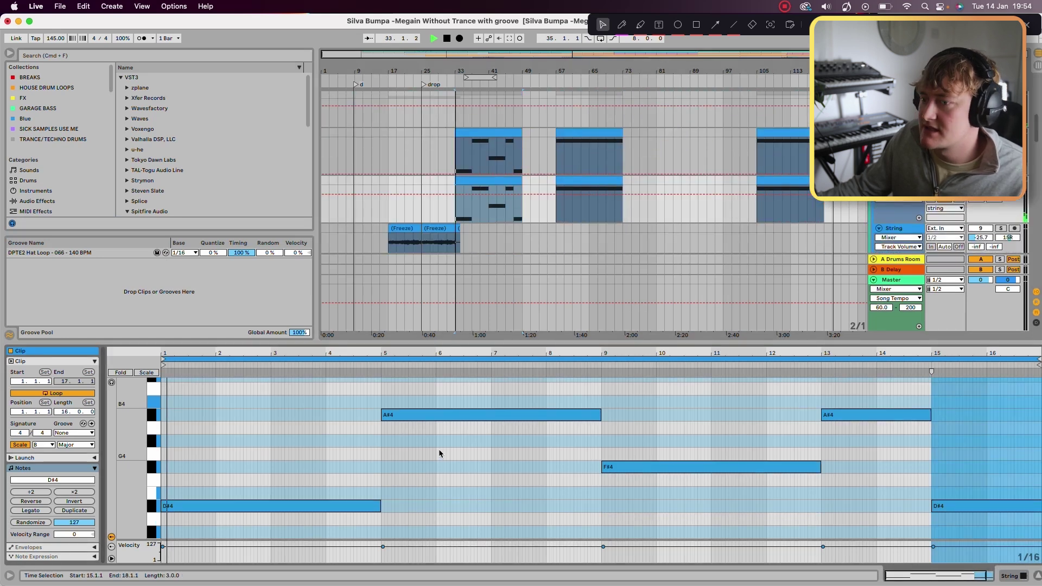
scroll(189, 530, "down", 1)
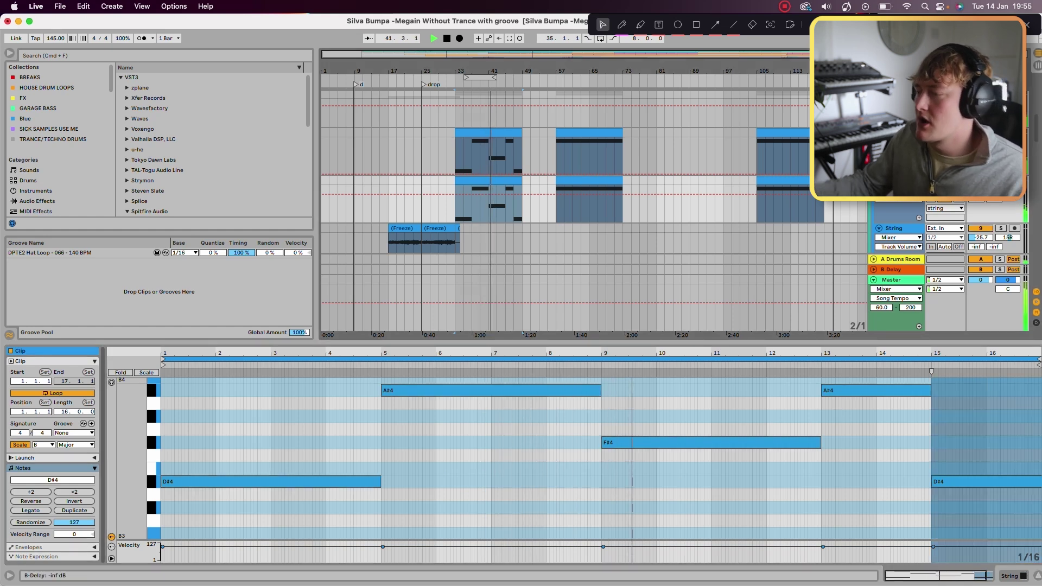
key("space")
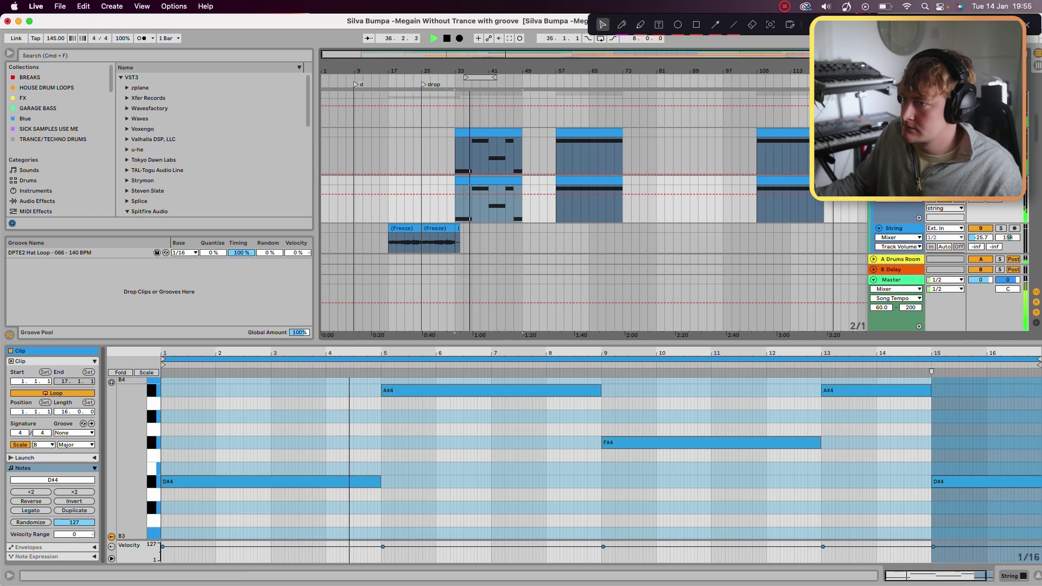
- Hide the clip's note editor and open Kickstart 2 on the string group track
key("super+alt+l")
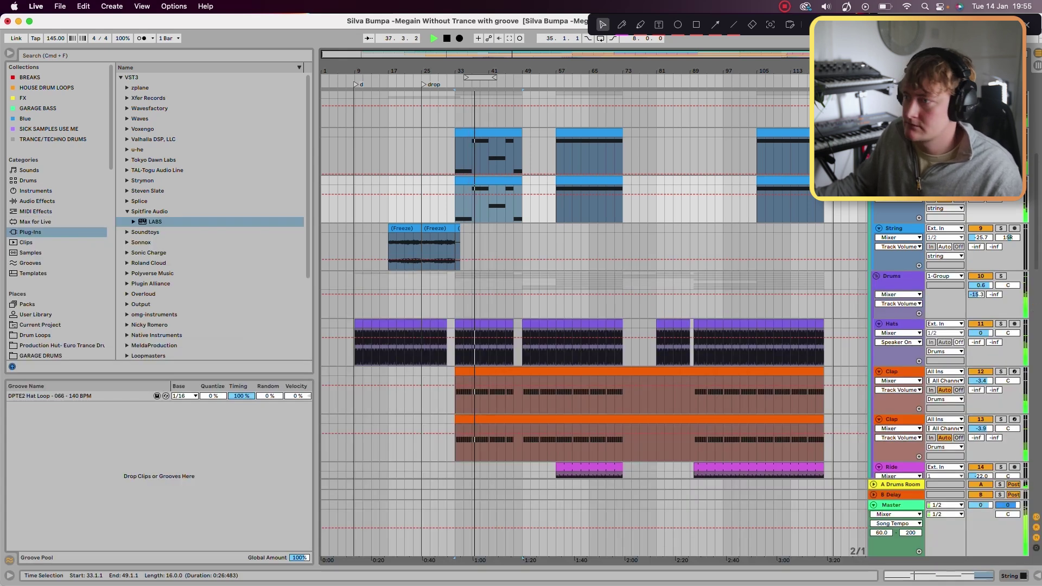
scroll(543, 304, "up", 5)
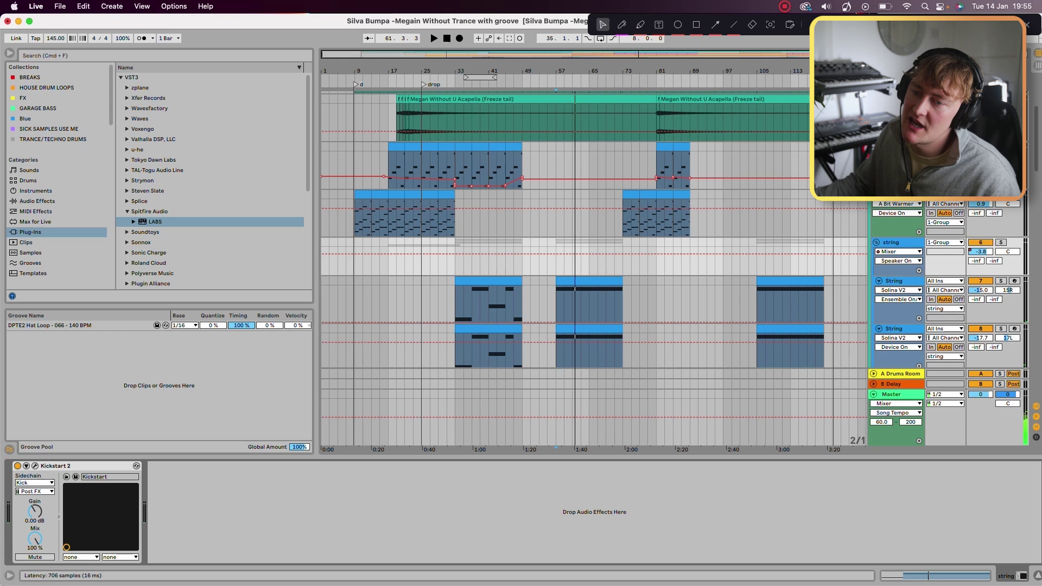
left_click(35, 466)
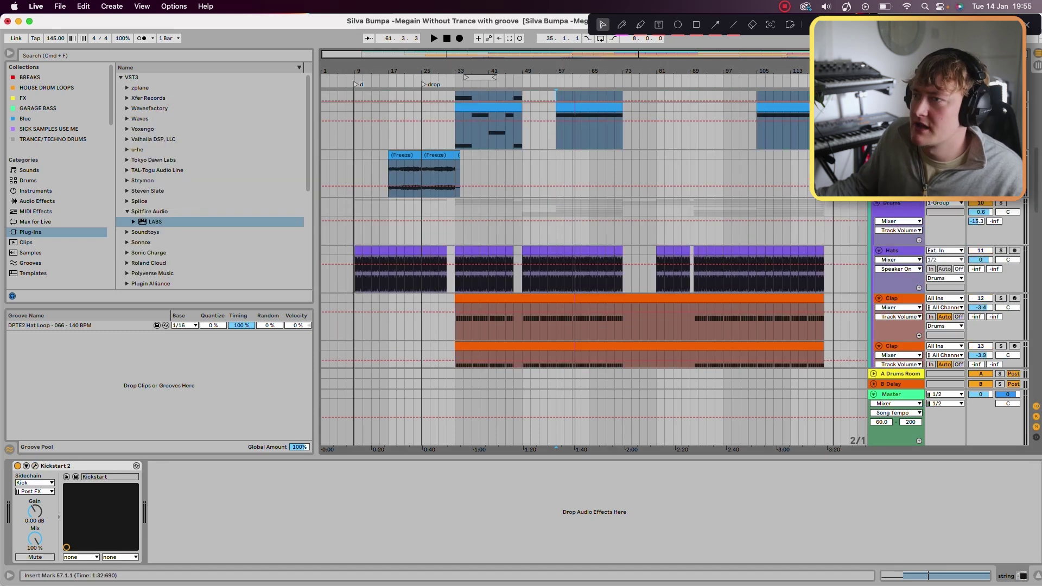
- Play the frozen String track from bar 25 to audition that layer
left_click(422, 174)
key("space")
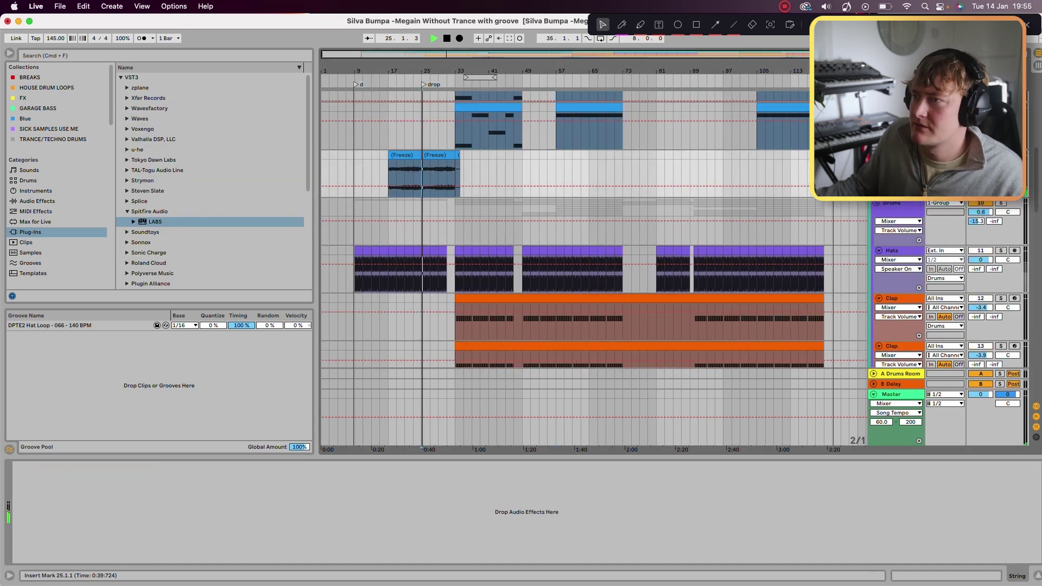
scroll(595, 229, "up", 4)
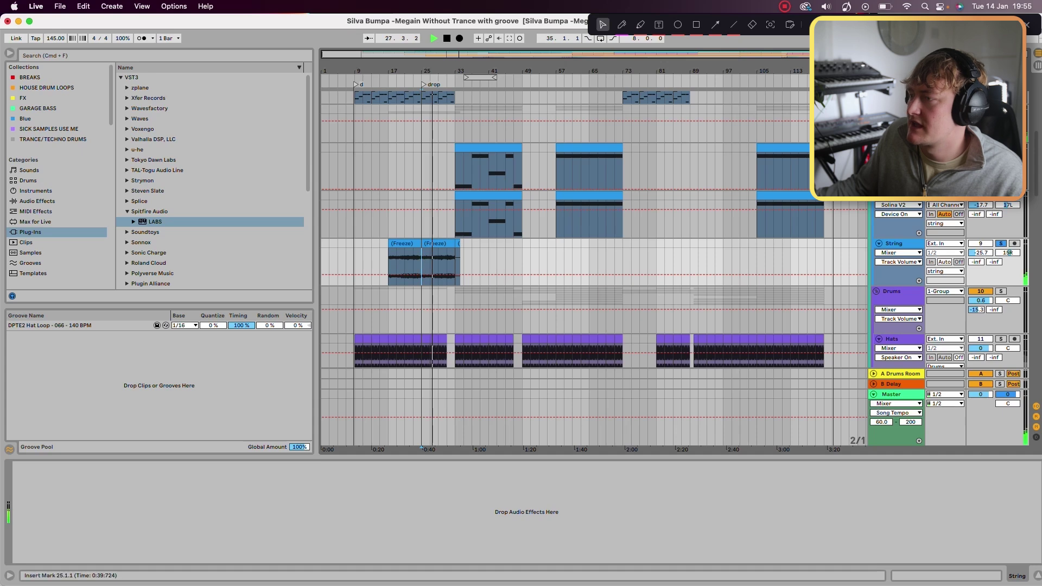
scroll(594, 230, "down", 4)
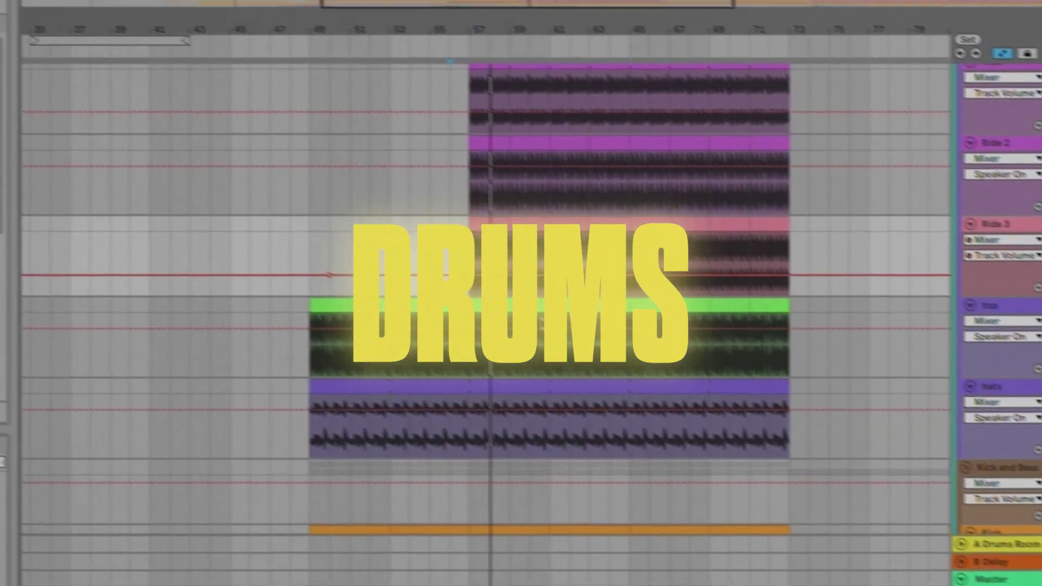
- Look over the hats, clap, ride and top loop tracks, and play the drums from bar 33
scroll(488, 293, "up", 6)
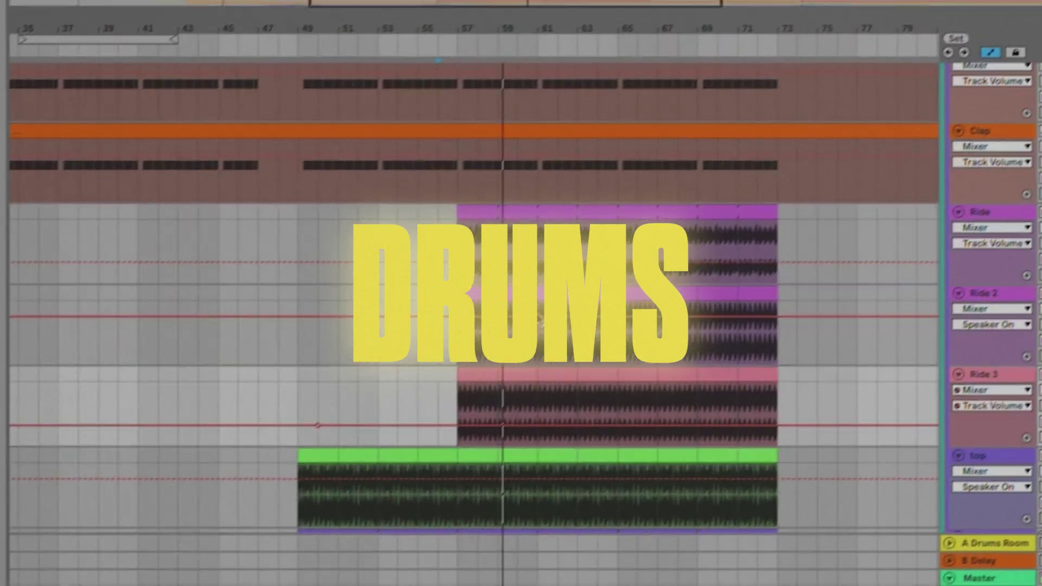
scroll(472, 293, "down", 6)
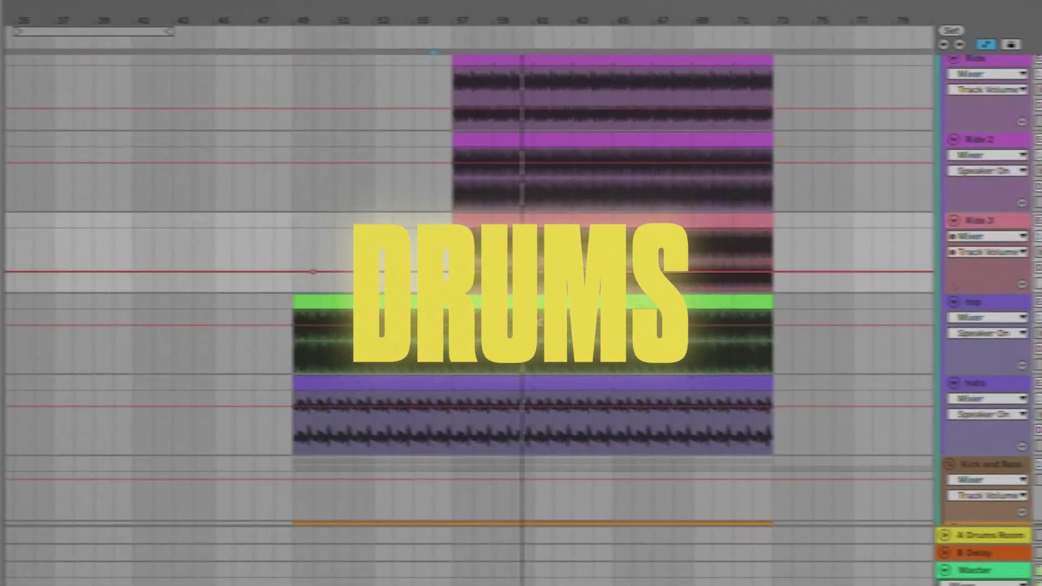
scroll(539, 321, "up", 6)
scroll(539, 322, "left", 4)
scroll(539, 322, "down", 3)
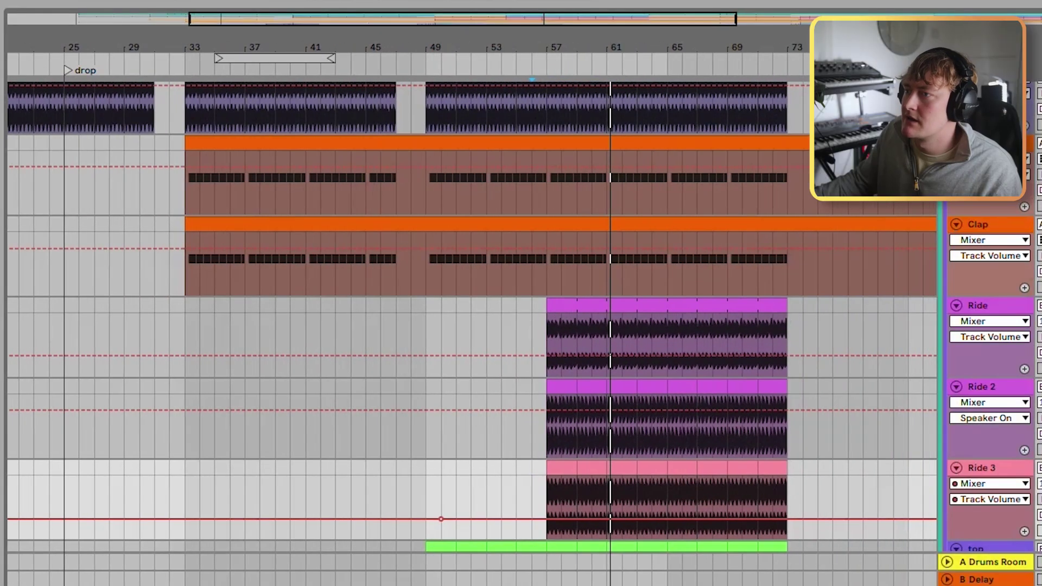
scroll(472, 317, "up", 7)
scroll(472, 317, "down", 8)
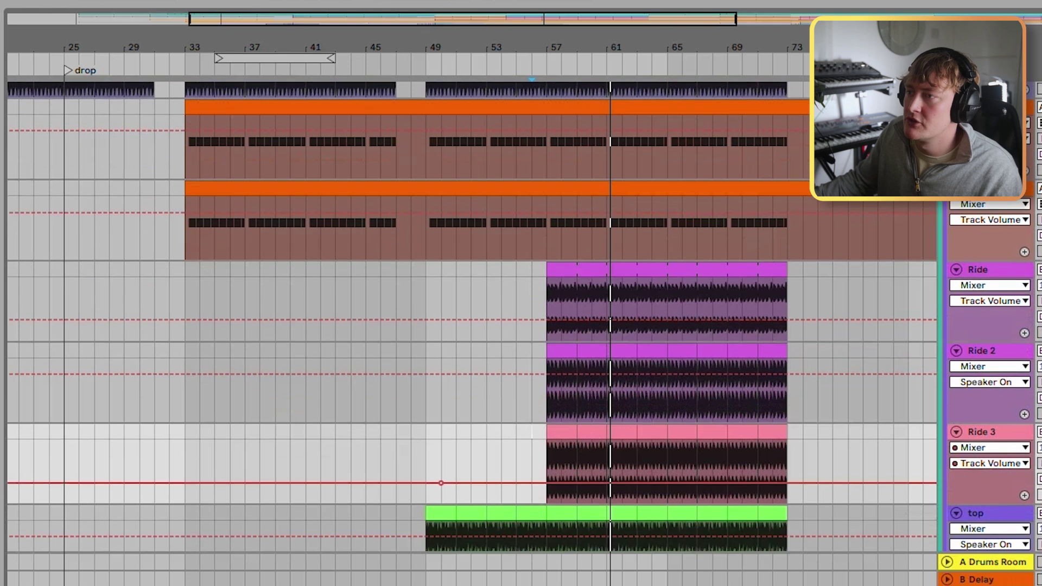
left_click(185, 300)
key("space")
scroll(472, 317, "up", 4)
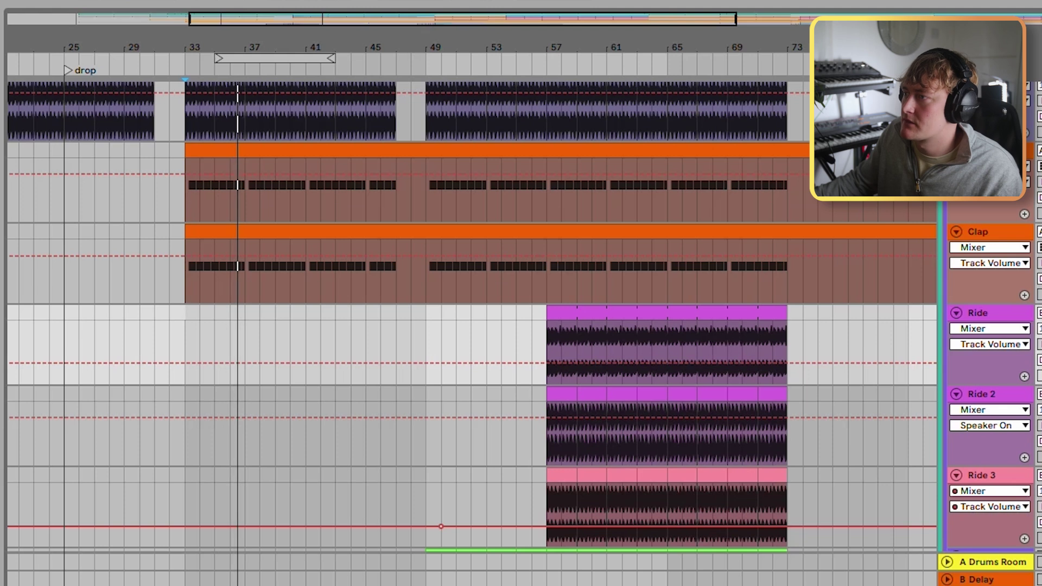
- Play the drums from bar 57 while looking over the clap, ride, top and hats tracks
scroll(591, 388, "down", 5)
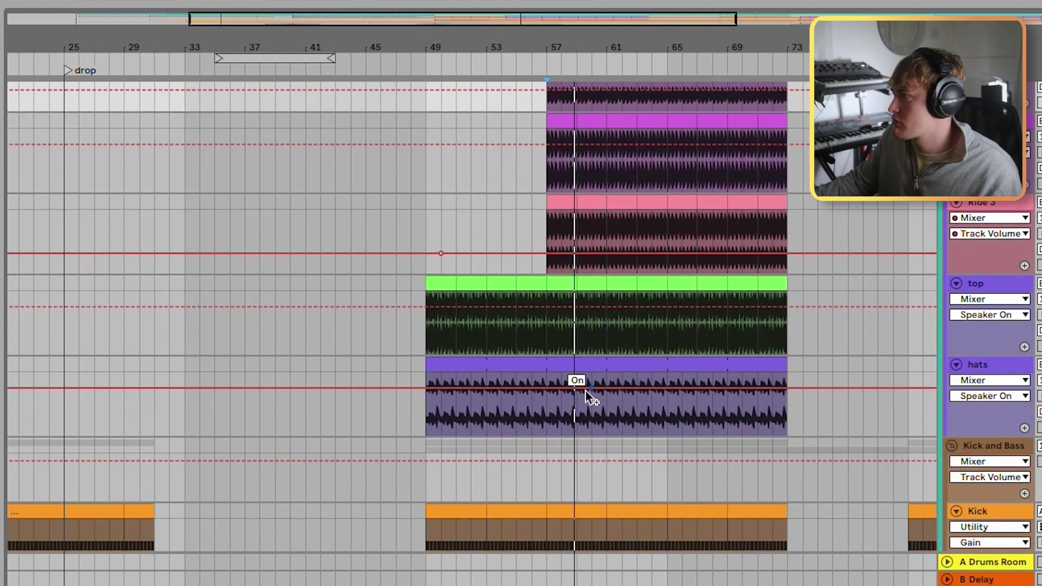
scroll(591, 390, "up", 3)
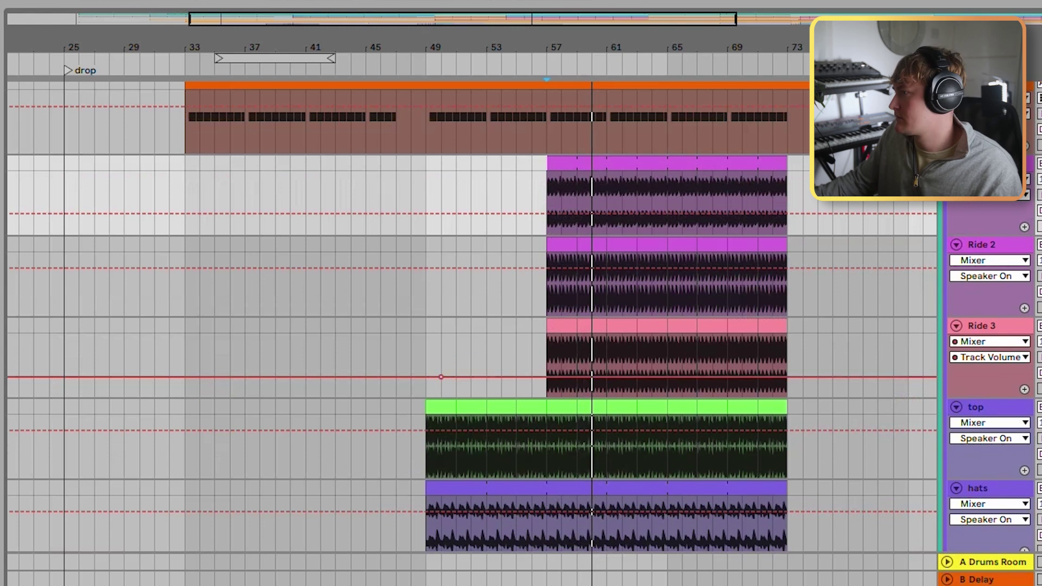
scroll(590, 388, "up", 5)
scroll(472, 333, "up", 1)
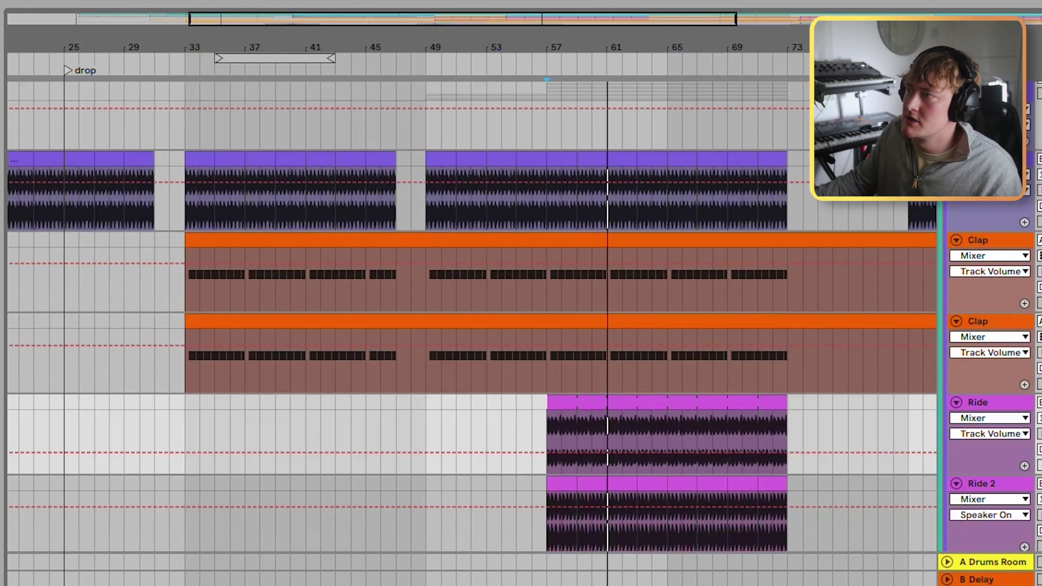
scroll(597, 326, "up", 10)
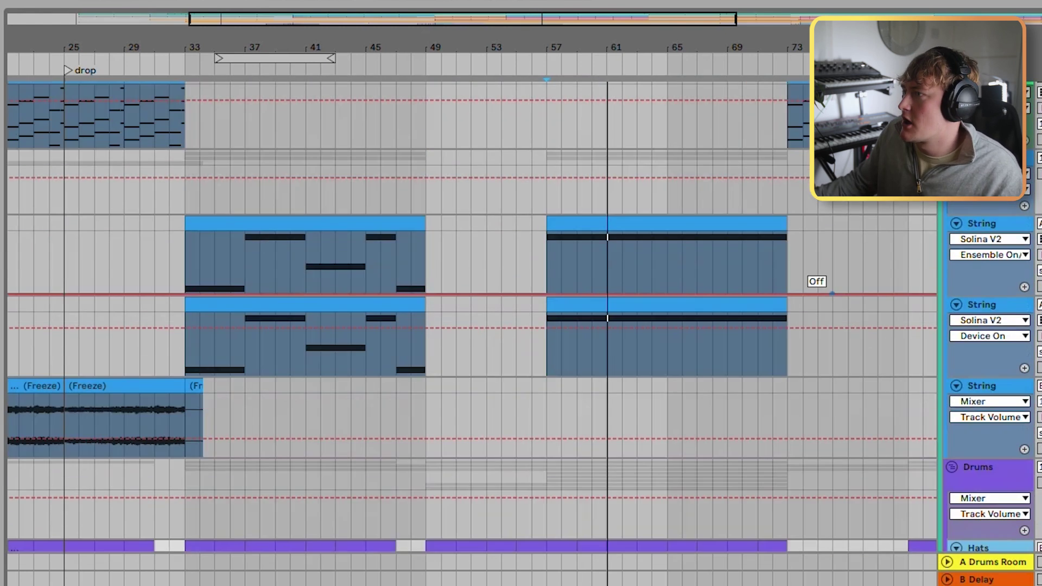
scroll(596, 325, "down", 5)
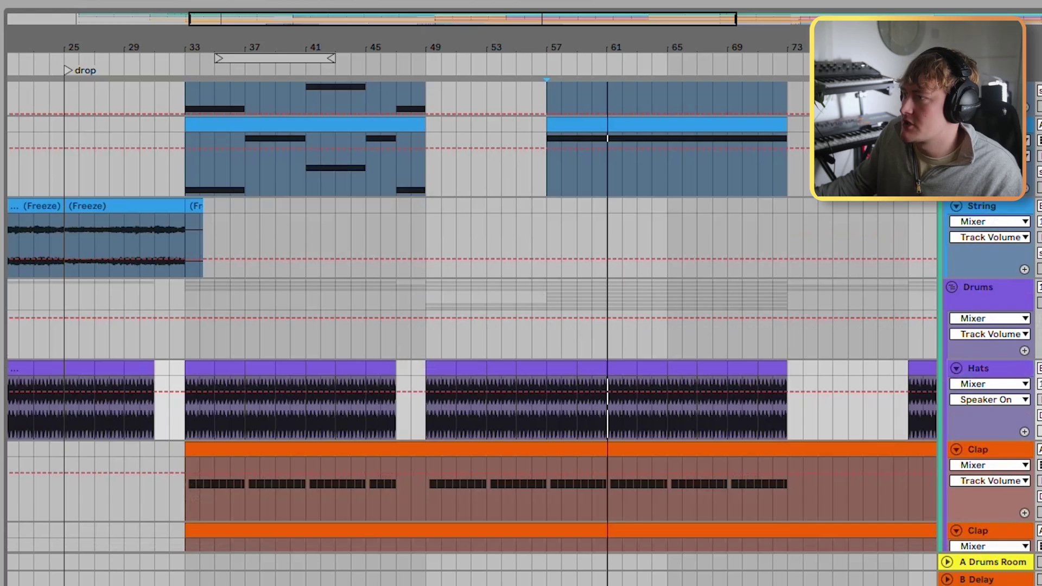
scroll(472, 325, "down", 3)
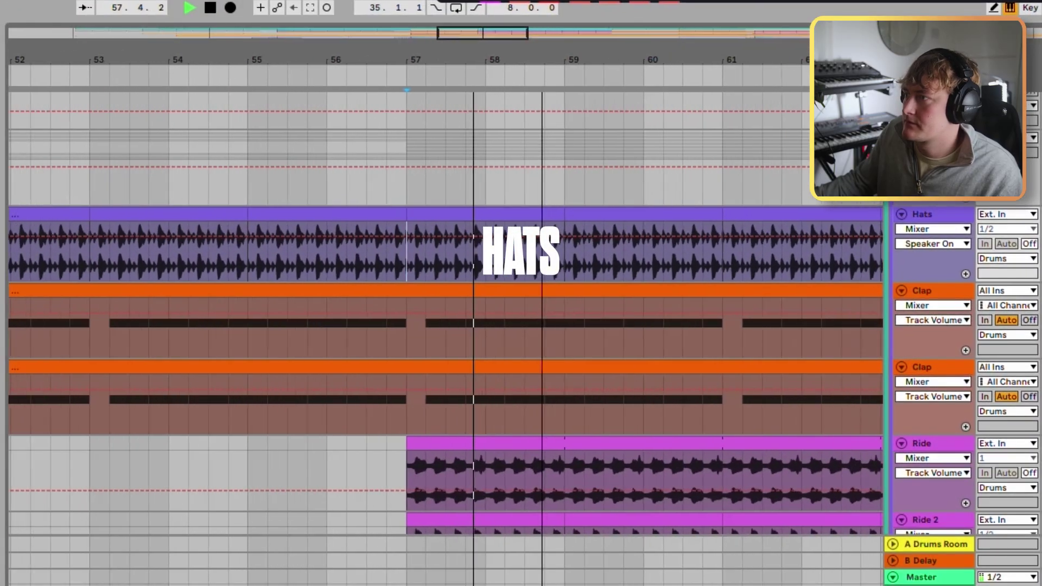
- Audition the clap layer from bar 57 and select the first Ride track to show its devices
scroll(445, 337, "down", 2)
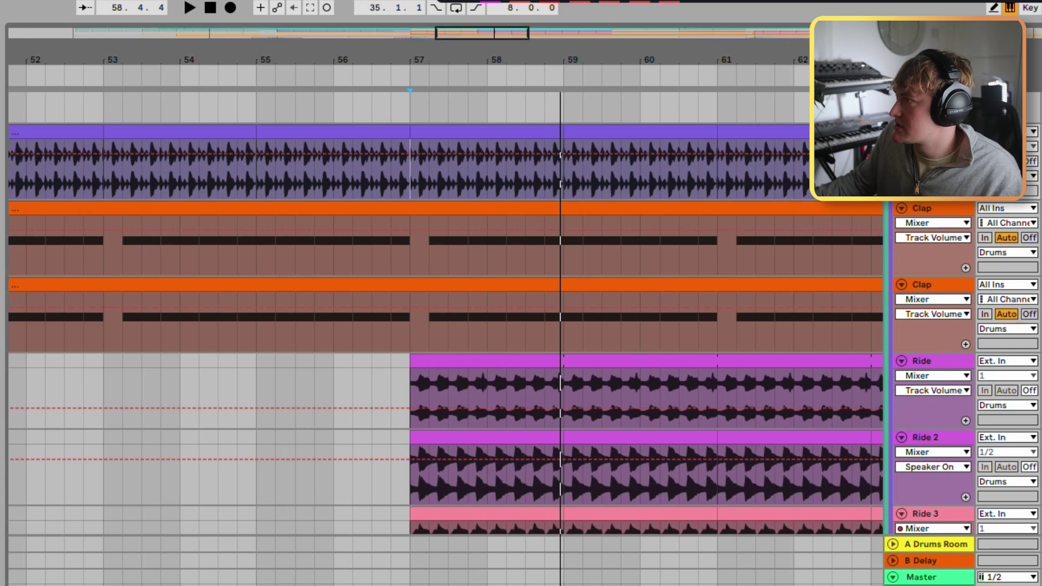
key("space")
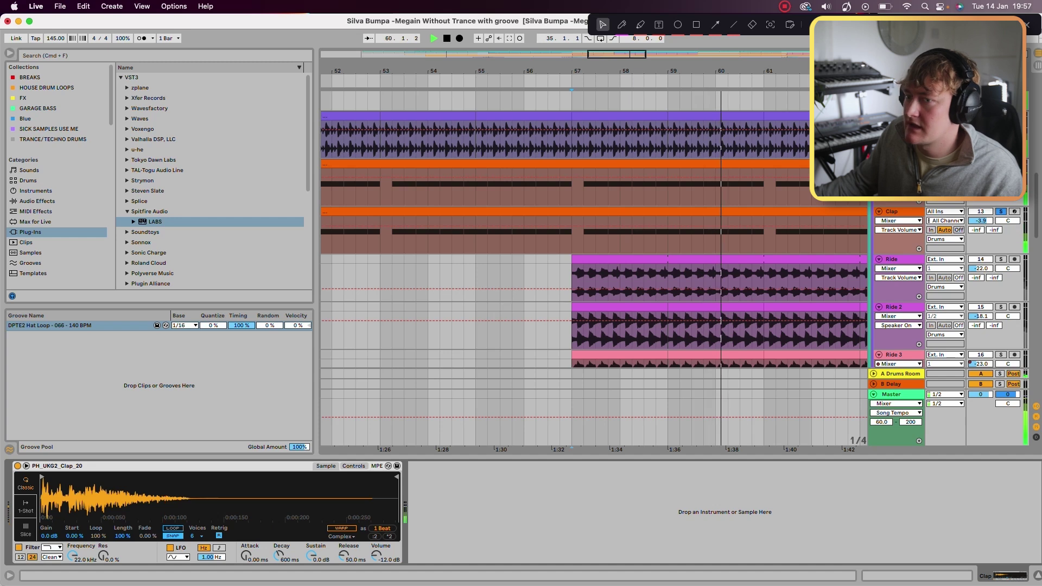
left_click(905, 211)
left_click(901, 259)
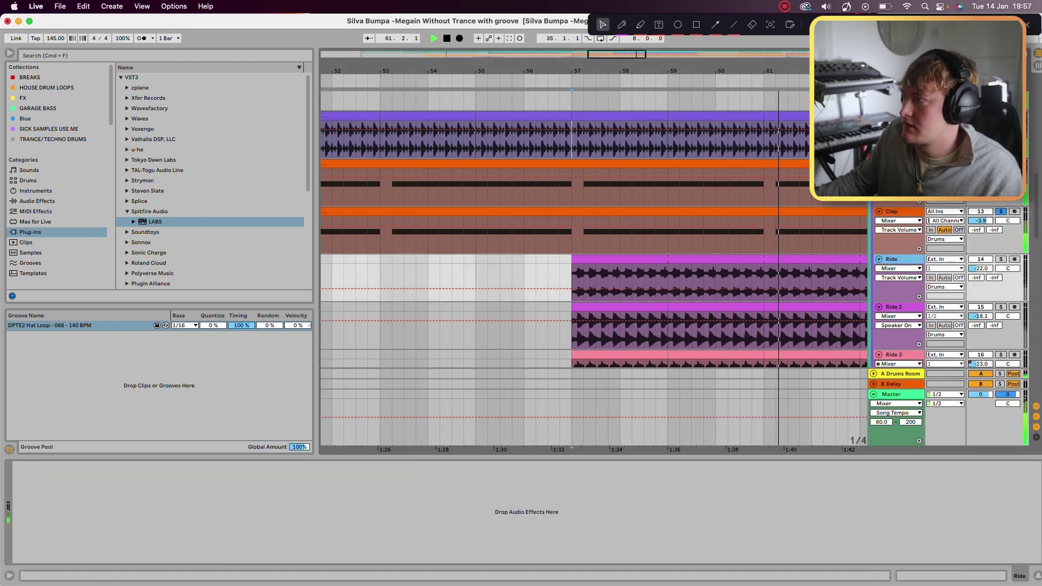
left_click(896, 114)
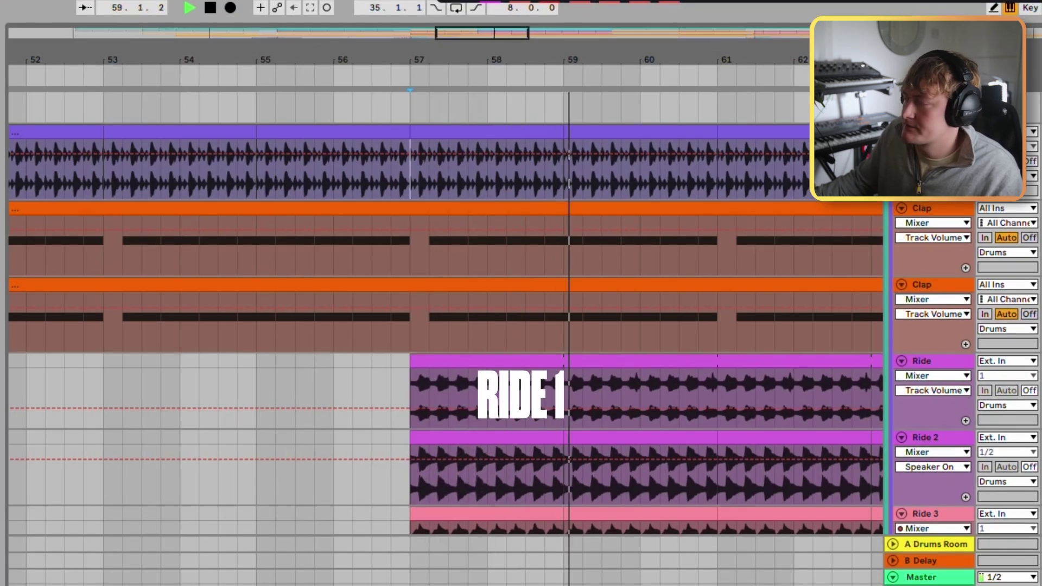
- Audition the ride layers from bar 57 while looking down to the Ride 3 and top tracks
scroll(445, 337, "down", 1)
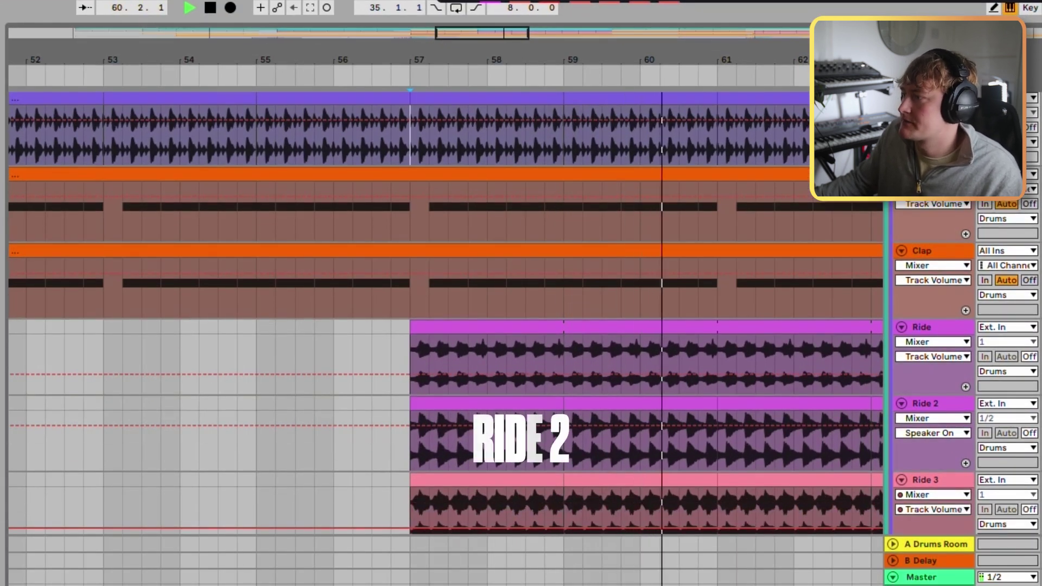
scroll(445, 336, "down", 1)
key("space")
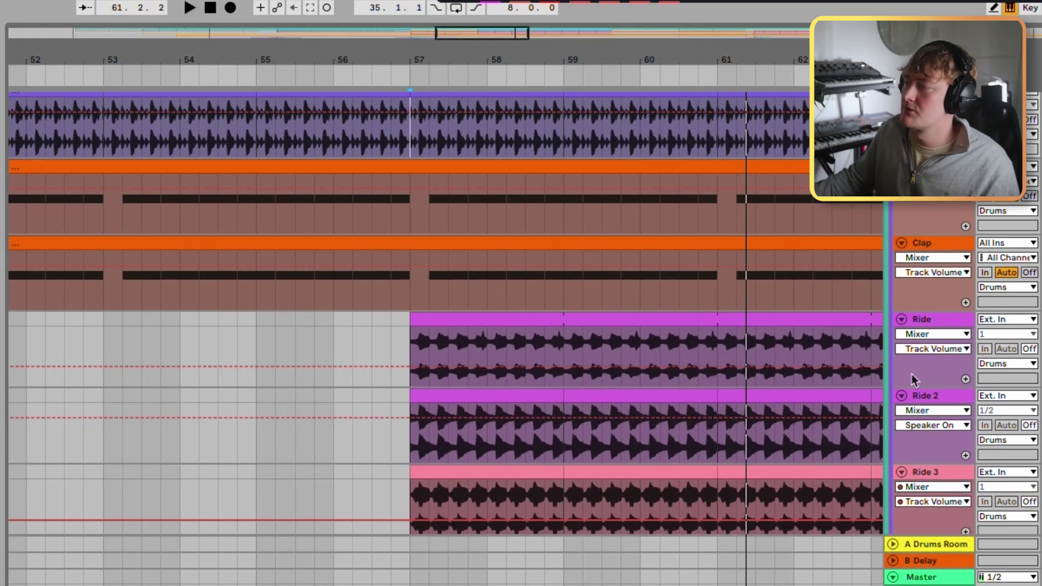
scroll(912, 375, "down", 2)
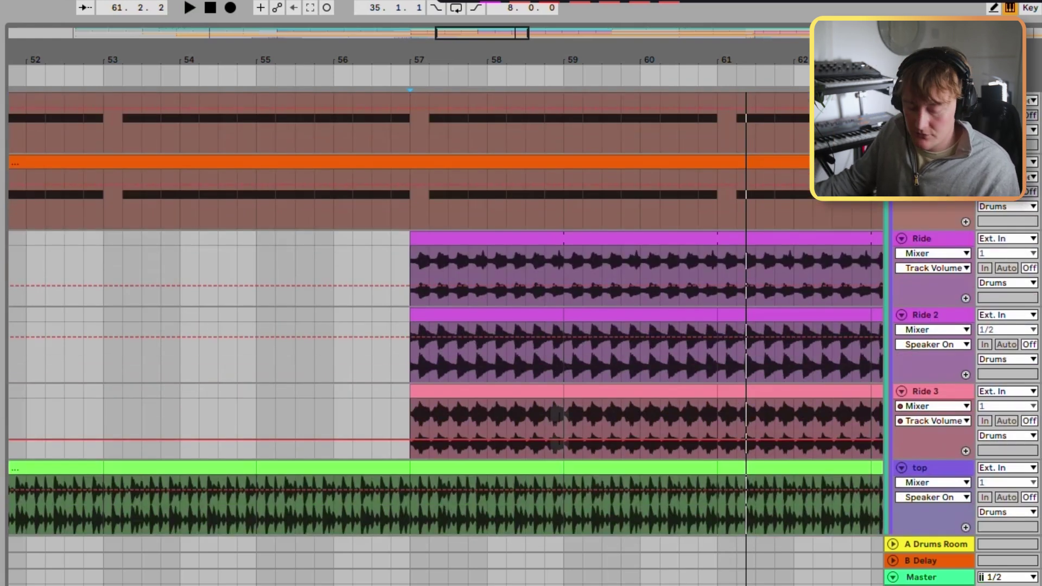
key("space")
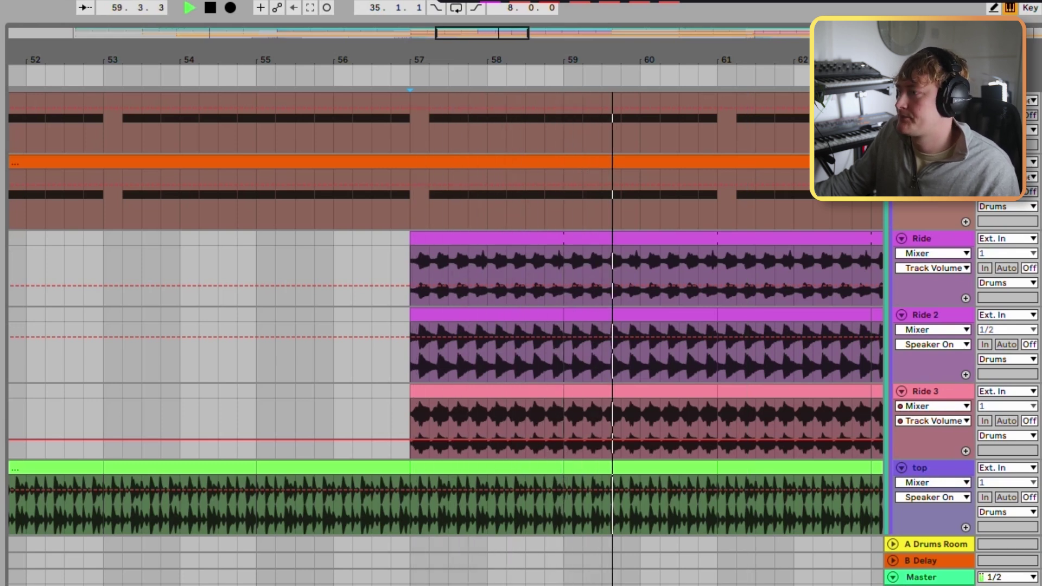
key("space")
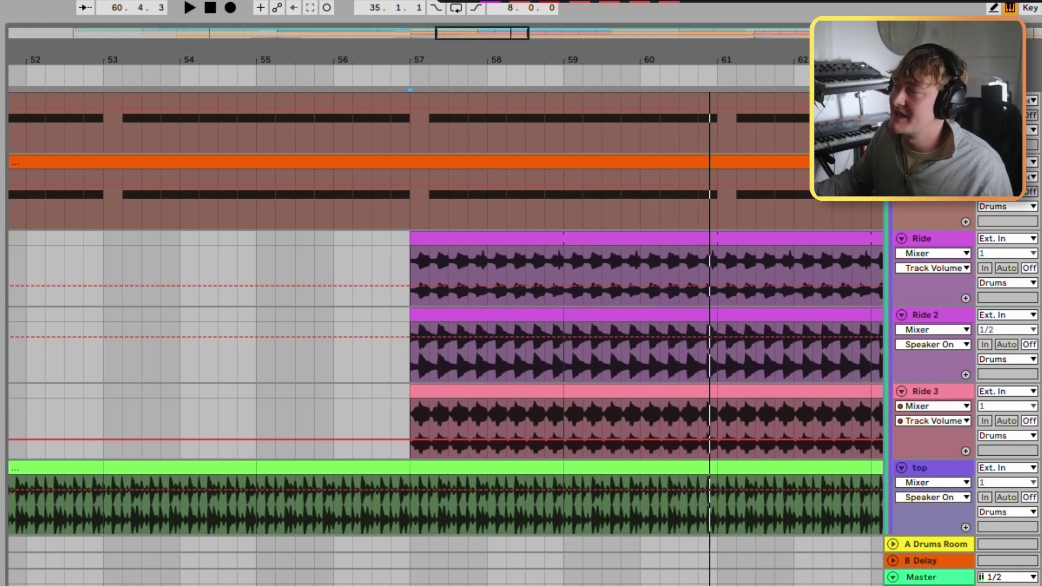
scroll(445, 313, "down", 1)
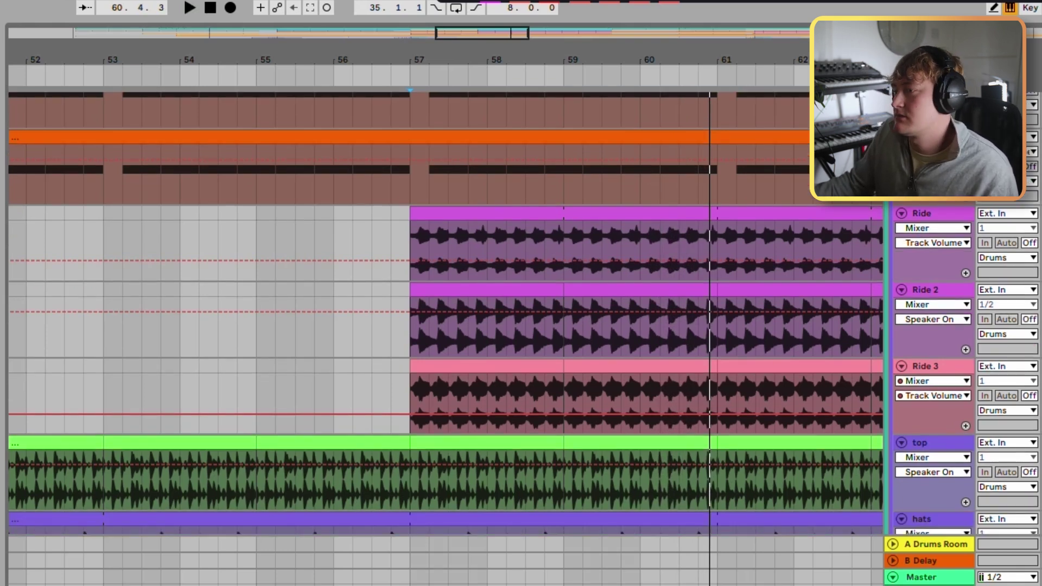
- Select the Ride 3 track and play the lower hats loop from bar 57
left_click(925, 366)
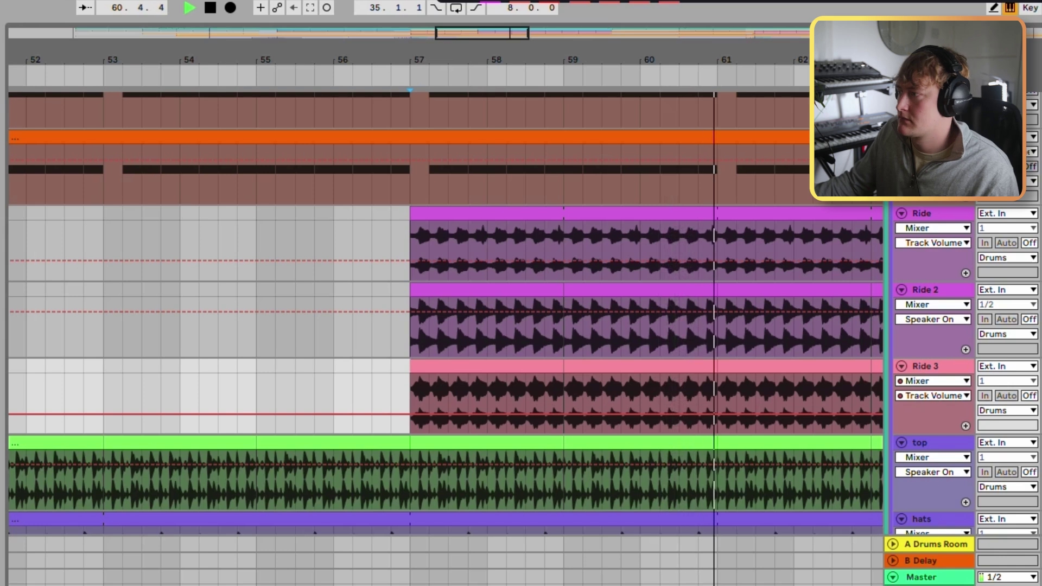
scroll(445, 326, "down", 5)
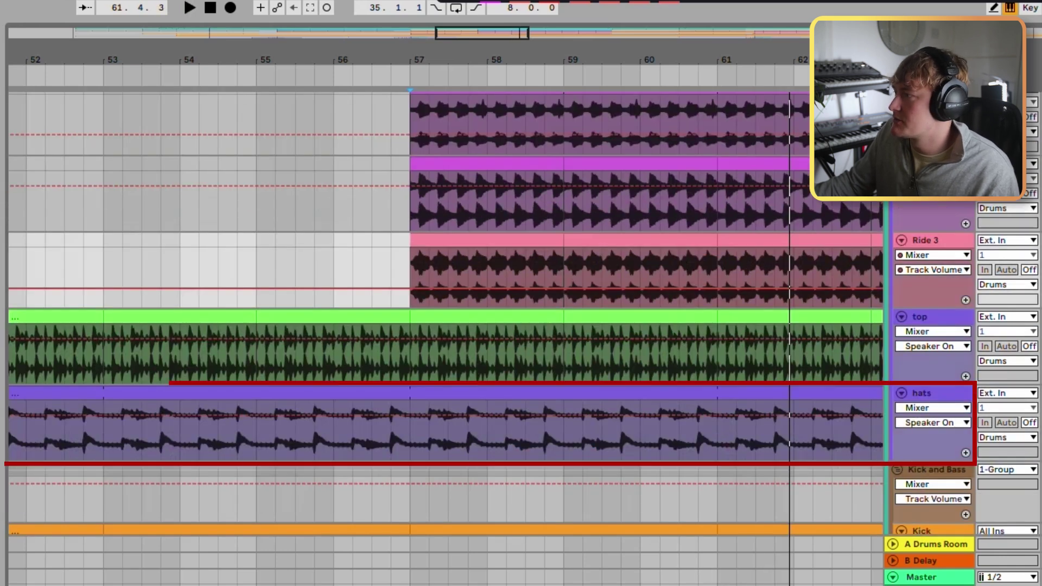
key("space")
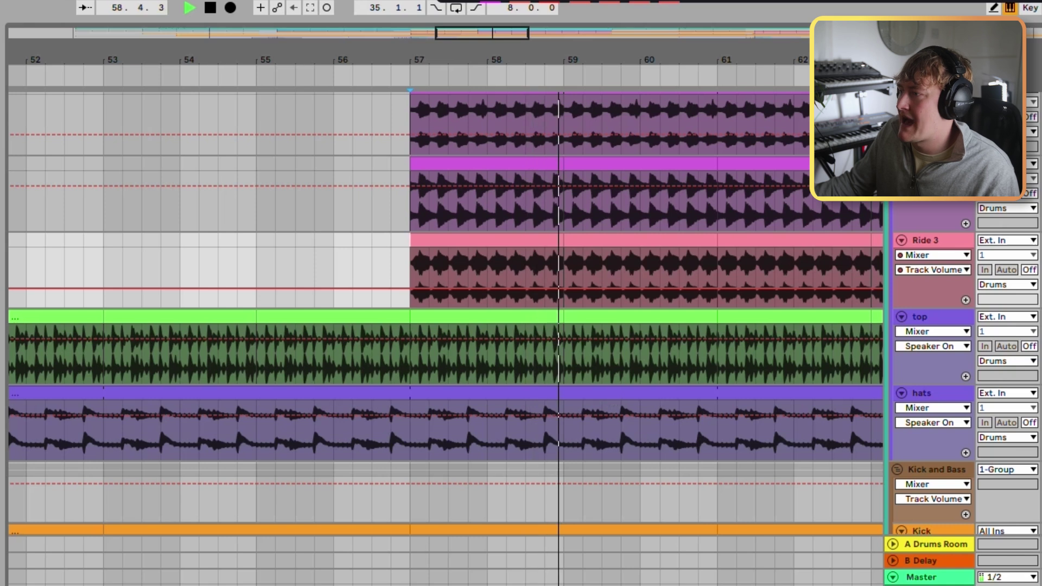
- Play the drum layers together from bar 57 while looking over the Drums group
scroll(445, 326, "up", 10)
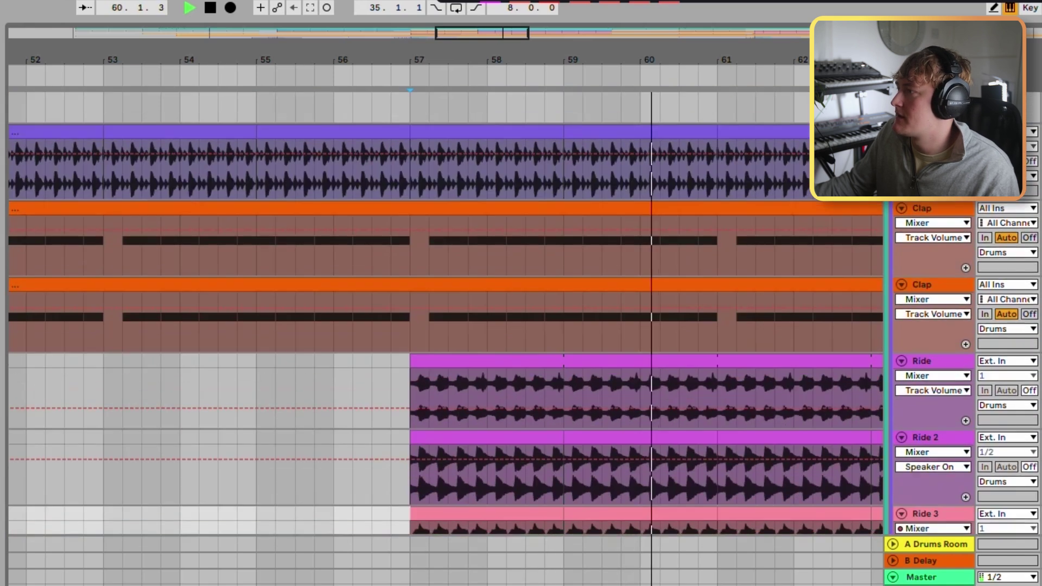
scroll(445, 336, "up", 1)
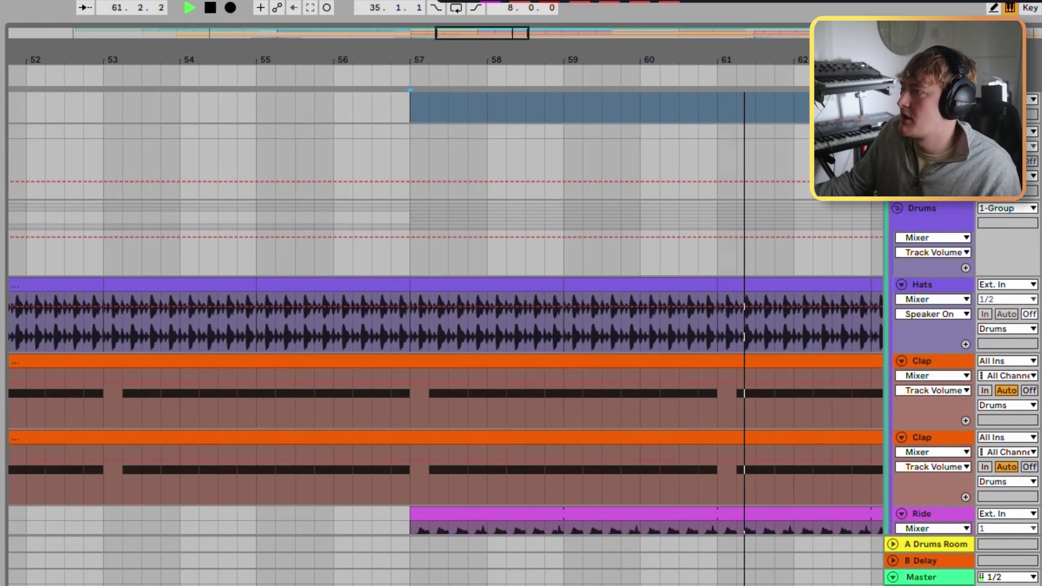
scroll(445, 336, "down", 5)
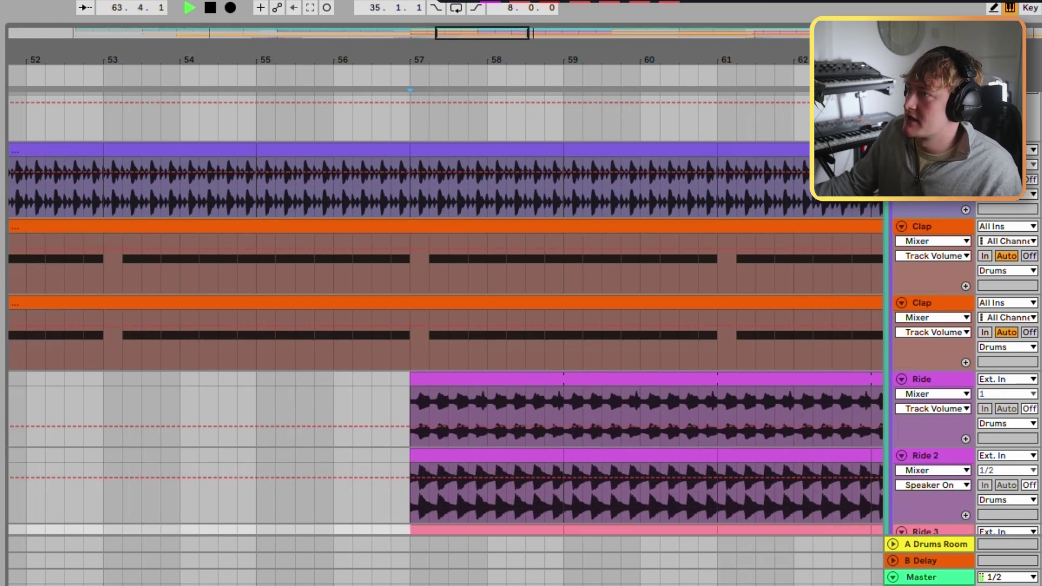
scroll(553, 336, "down", 3, "ctrl")
- Find the Kick track in the Kick and Bass group, audition it from bar 57 and select it
scroll(445, 336, "down", 15)
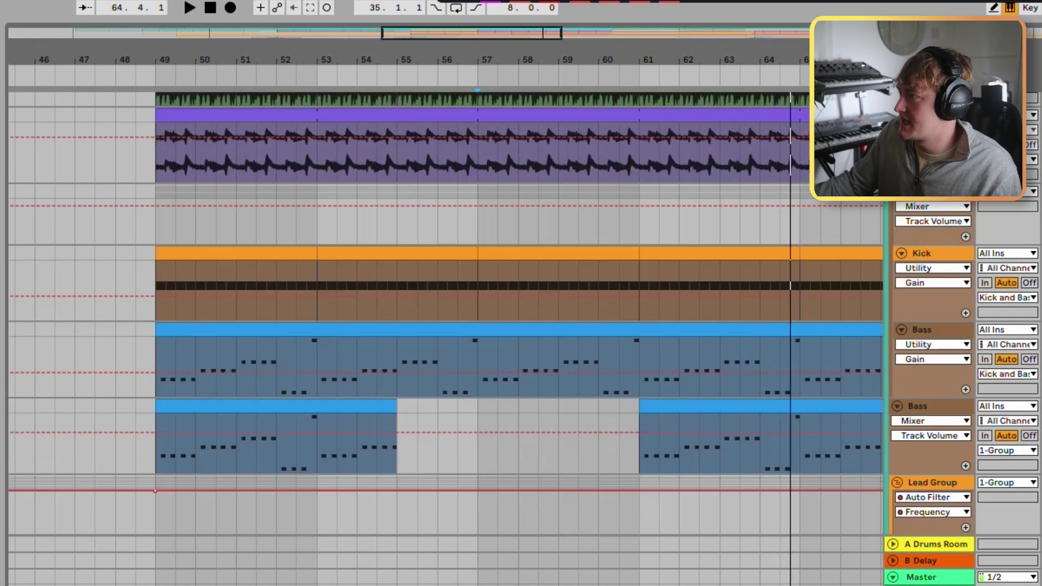
scroll(445, 336, "up", 5)
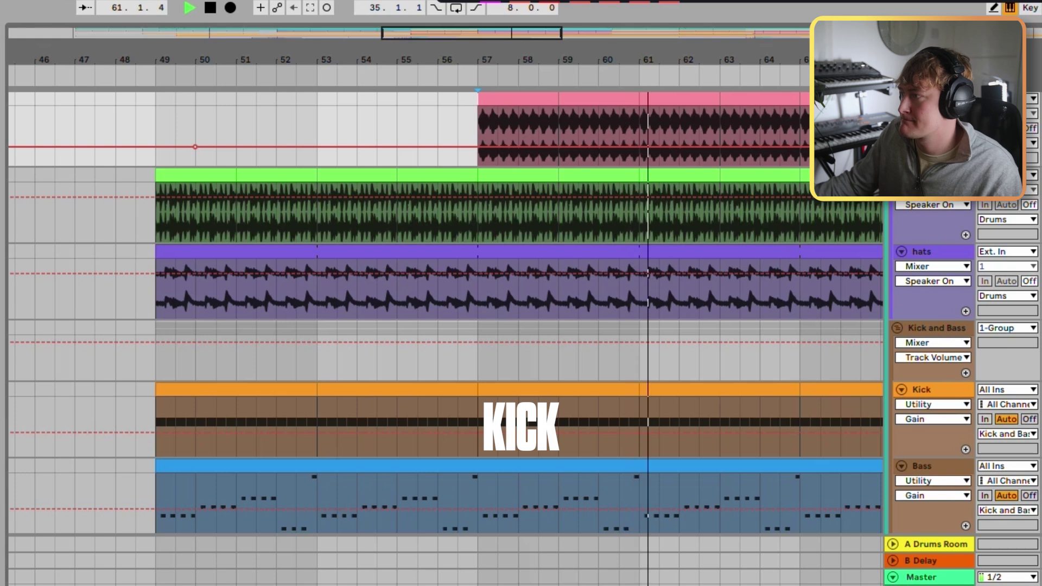
left_click(957, 392)
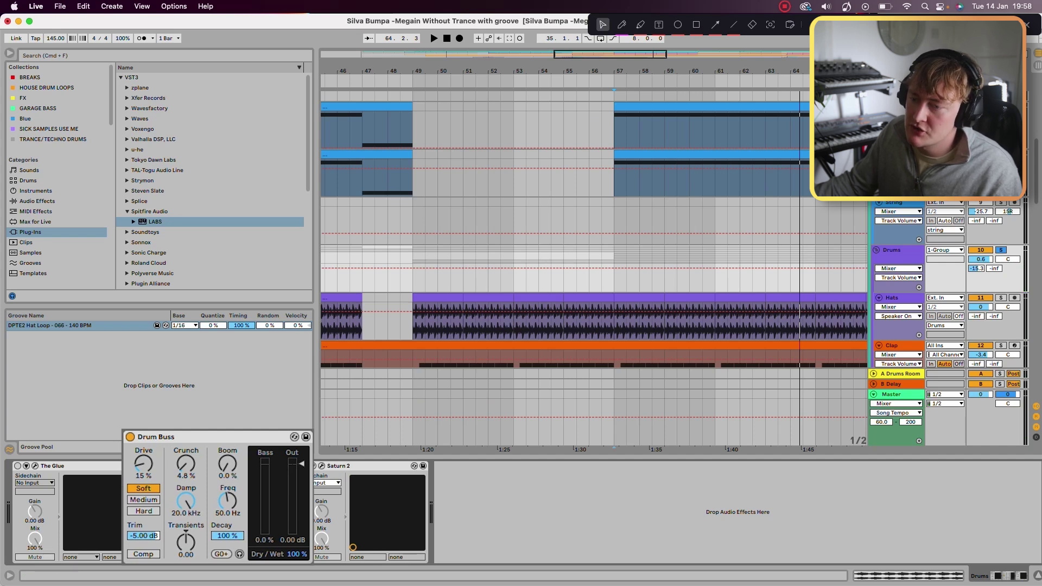
- Set the Trim of Drum Buss on the Drums group to -5 dB
type("-5")
key("Return")
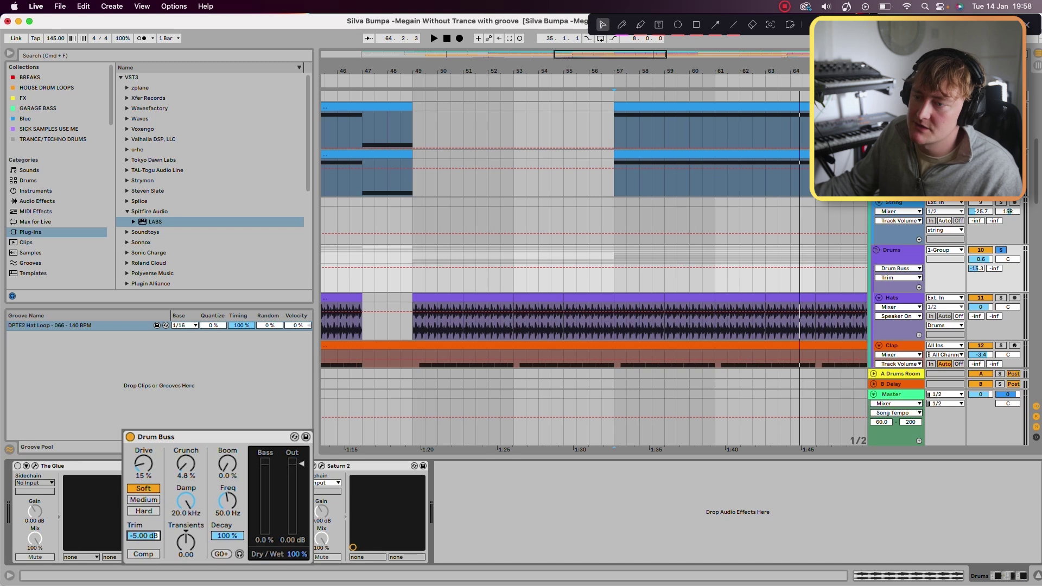
- Open Saturn 2 on the Drums group and browse its V1 preset folder to locate the Crispy Fats II - 6 Bands SM preset
left_click(322, 465)
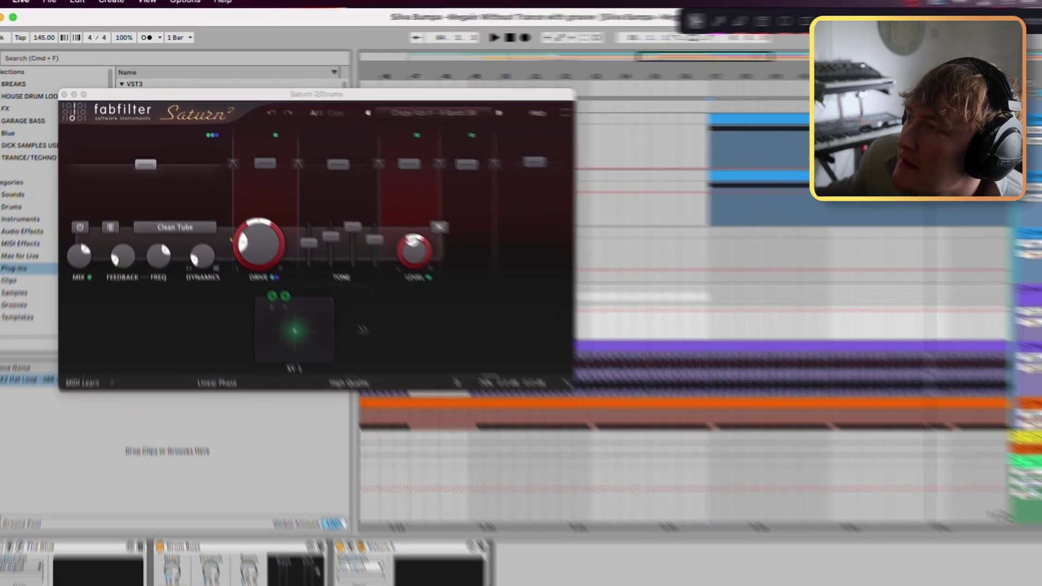
left_click(382, 102)
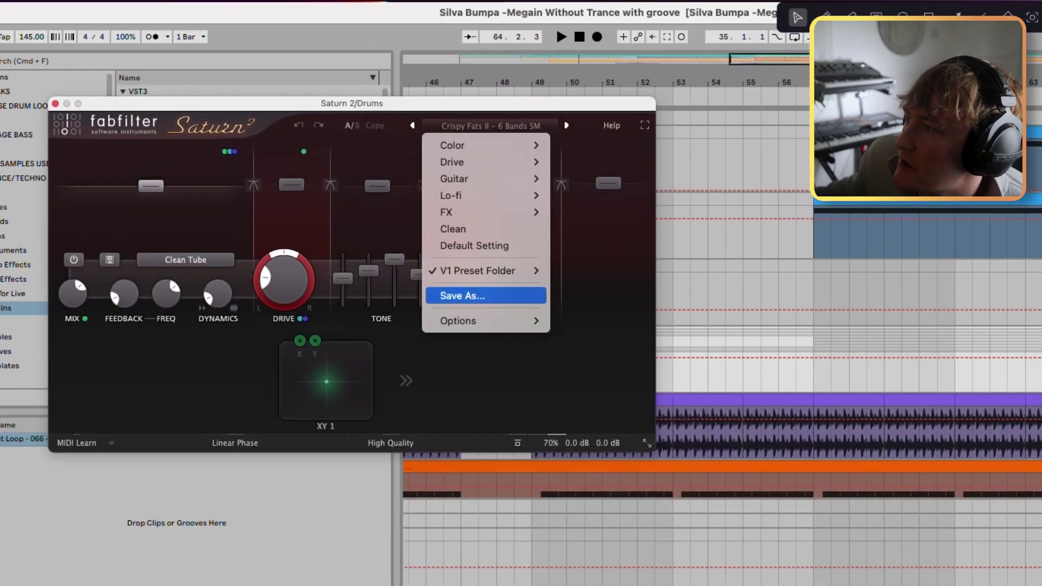
mouse_move(374, 205)
mouse_move(584, 270)
mouse_move(737, 287)
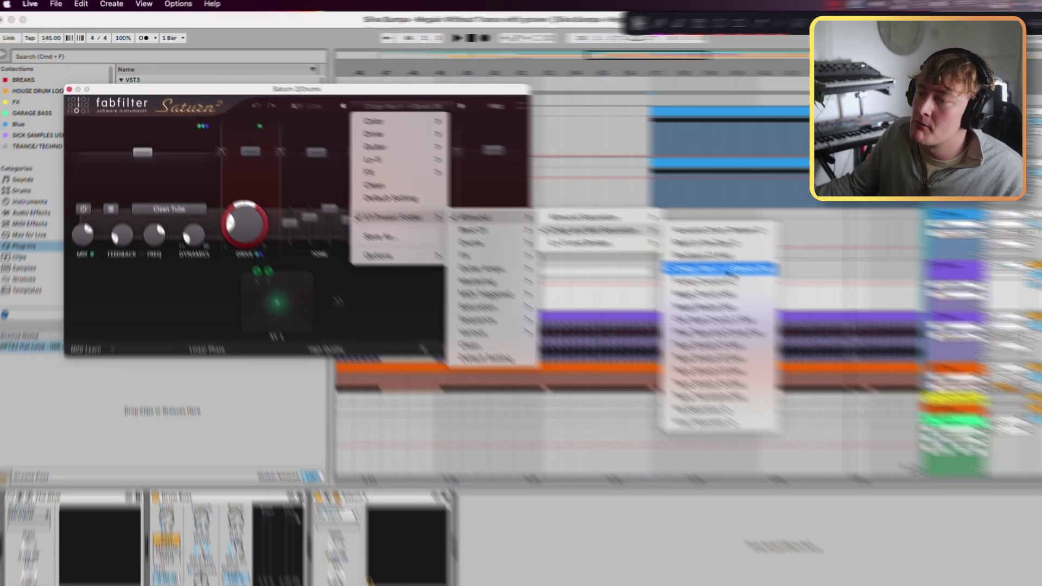
left_click(917, 340)
- Play the drums from bar 57 and compare them with Saturn 2 off and on, leaving it on and its window closed
key("space")
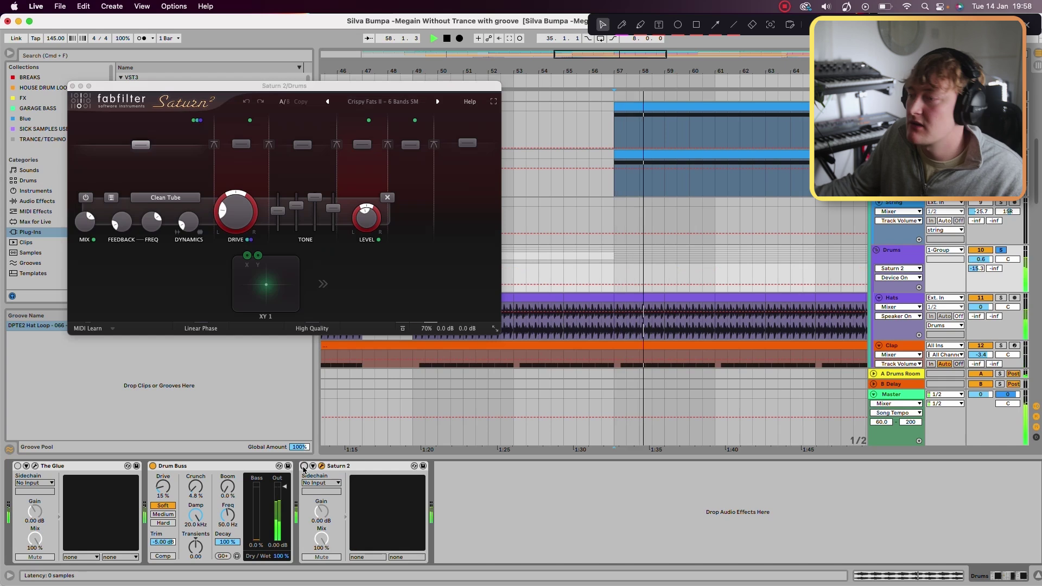
left_click(304, 466)
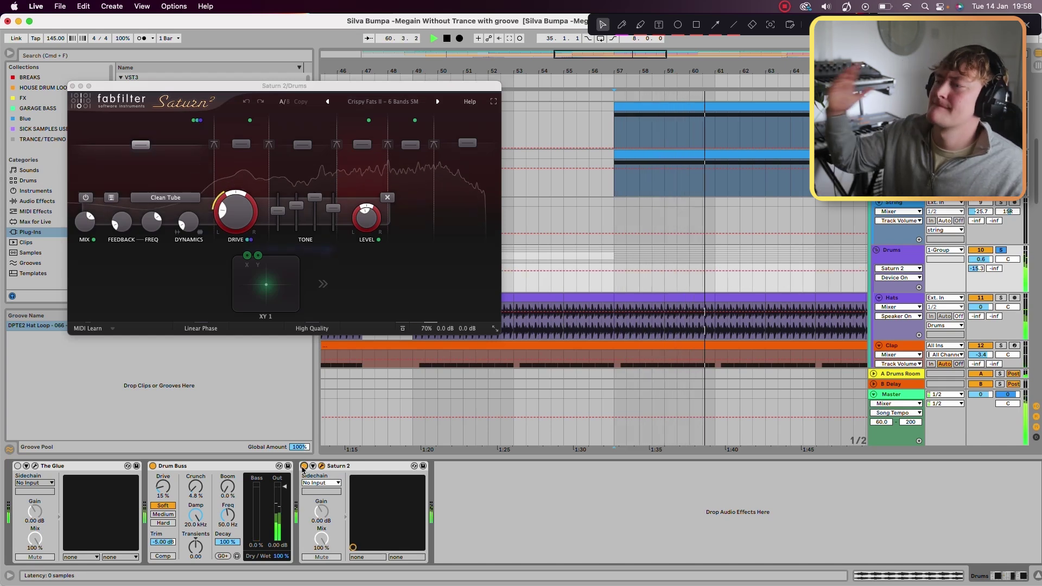
left_click(321, 465)
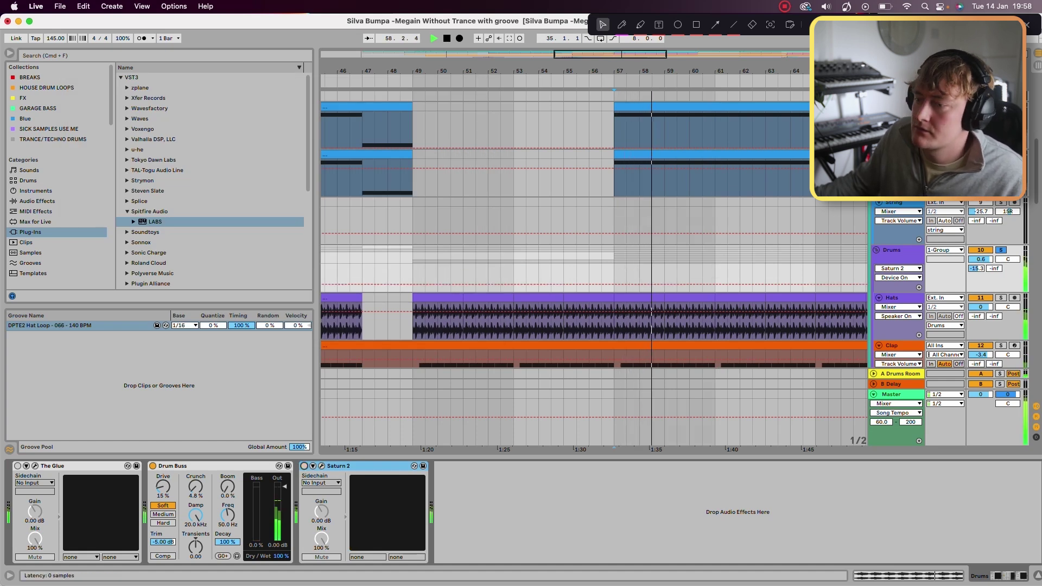
left_click(304, 466)
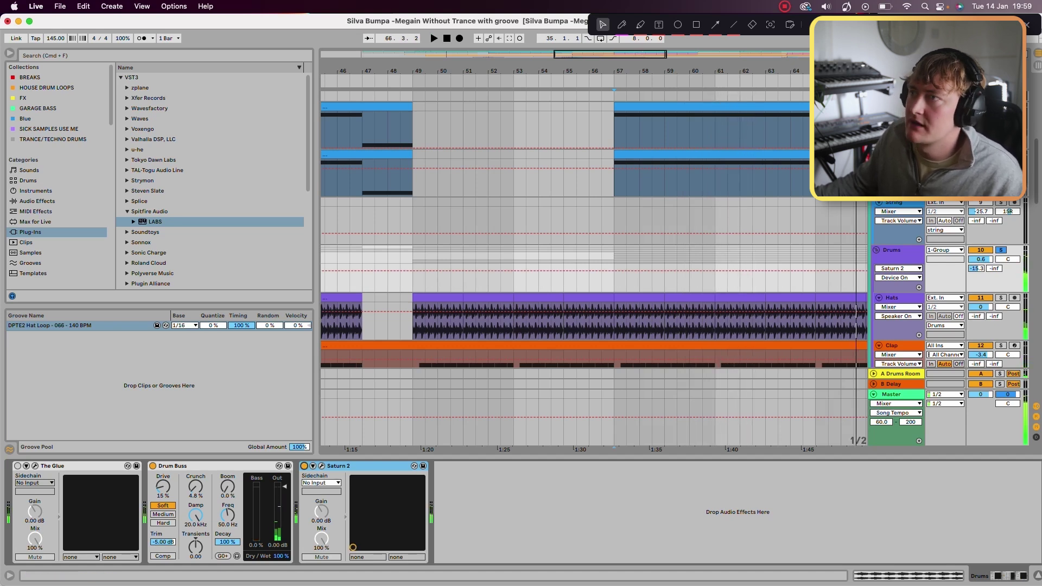
- Open the Bass clip in the Kick and Bass group, enlarge its first bars of notes and play from bar 49
scroll(592, 245, "down", 10)
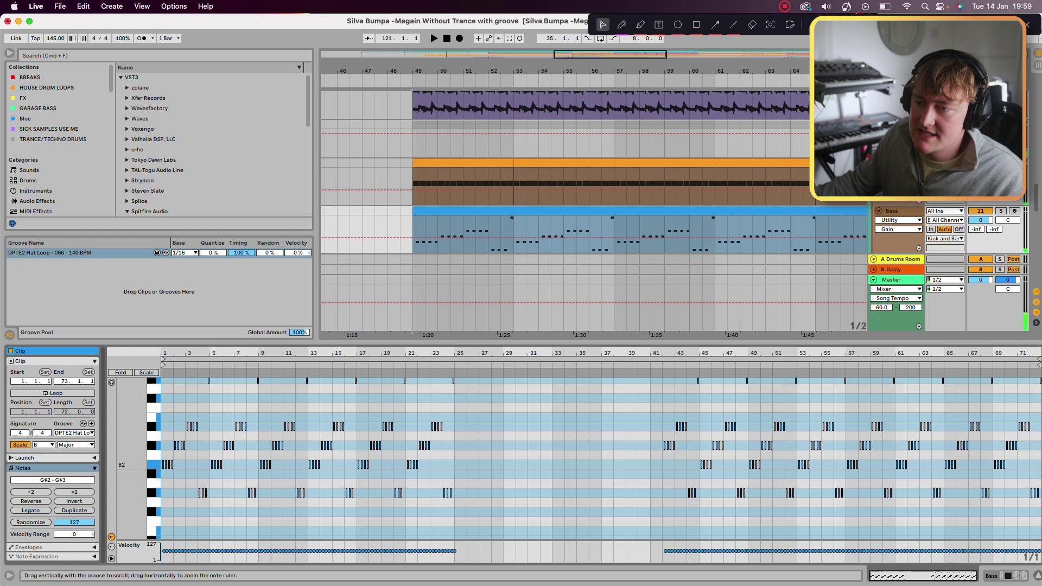
mouse_move(130, 461)
left_mouse_down()
mouse_move(157, 461)
mouse_move(133, 461)
left_mouse_up()
left_click_drag(228, 353, 228, 413)
mouse_move(132, 462)
left_mouse_down()
mouse_move(132, 491)
mouse_move(132, 462)
left_mouse_up()
key("space")
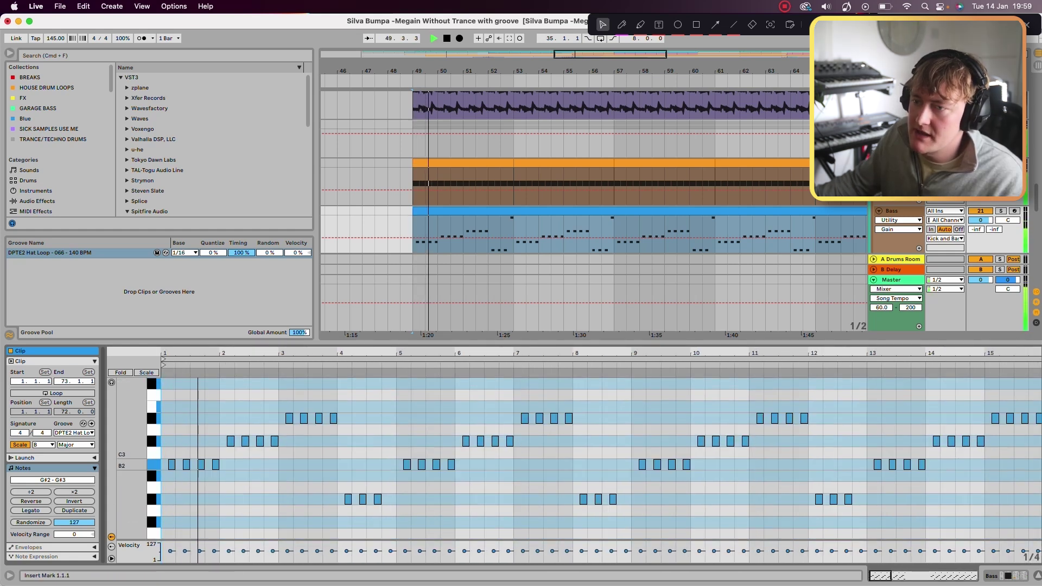
- Play through the Bass clip's first five bars to examine its note pattern, ending with the track's devices shown
left_click_drag(217, 353, 217, 391)
scroll(596, 462, "down", 1)
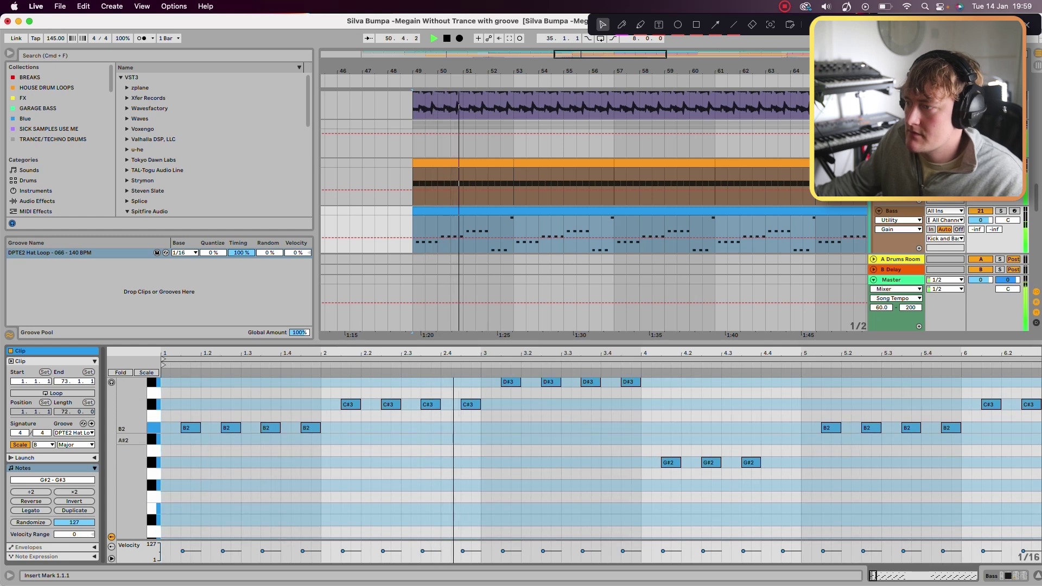
scroll(597, 461, "up", 1)
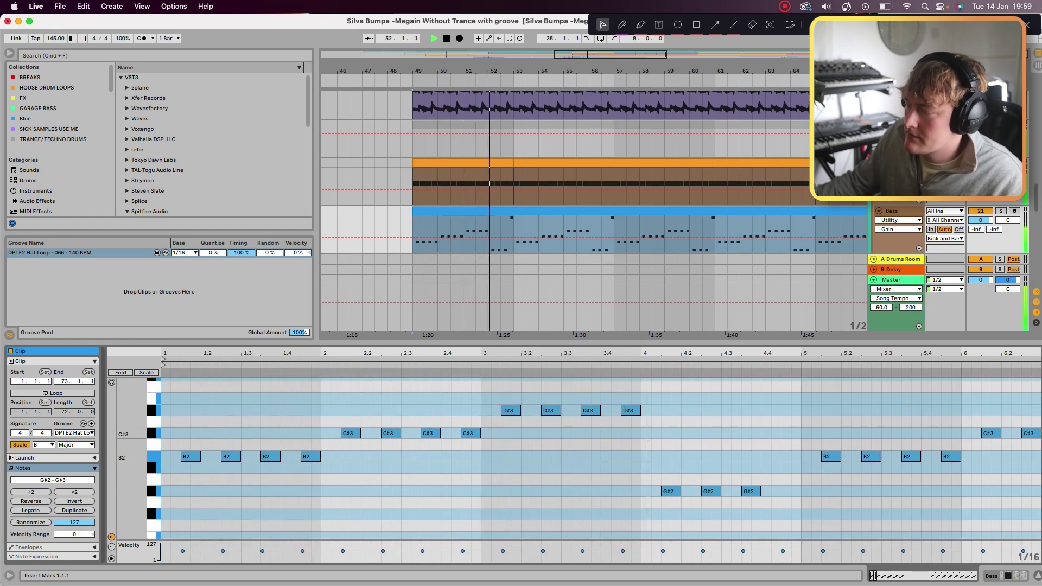
scroll(597, 461, "up", 3)
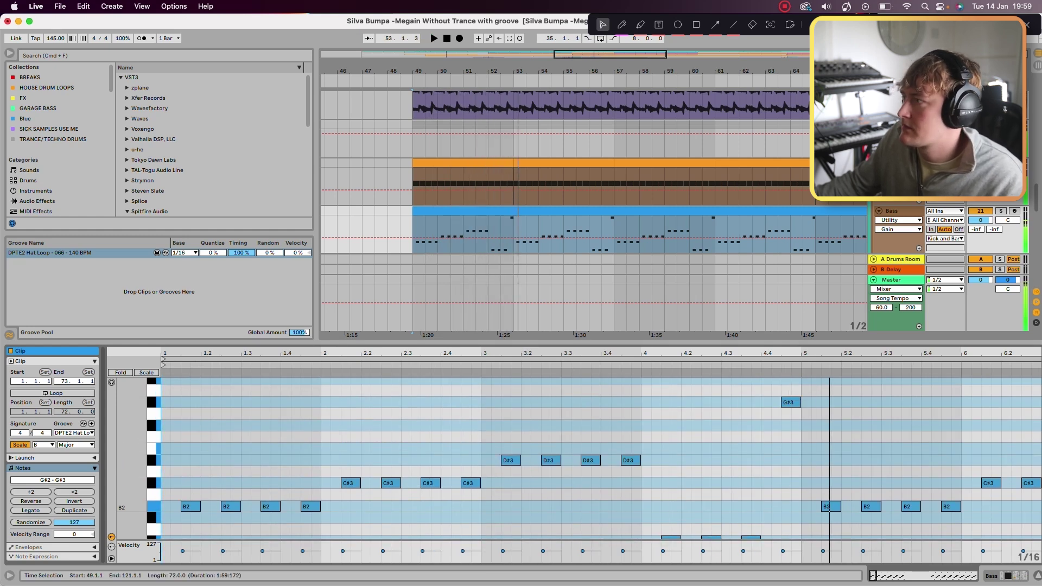
key("shift+Tab")
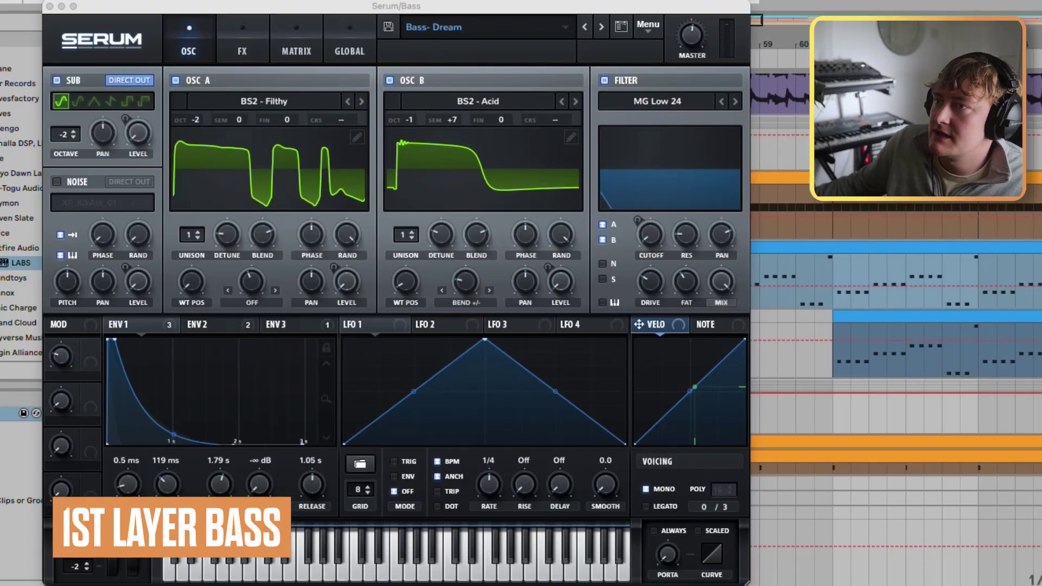
- Choose the Analog wavetables BS2 - Filthy for Osc A and BS2 - Acid for Osc B in Serum
left_click(264, 101)
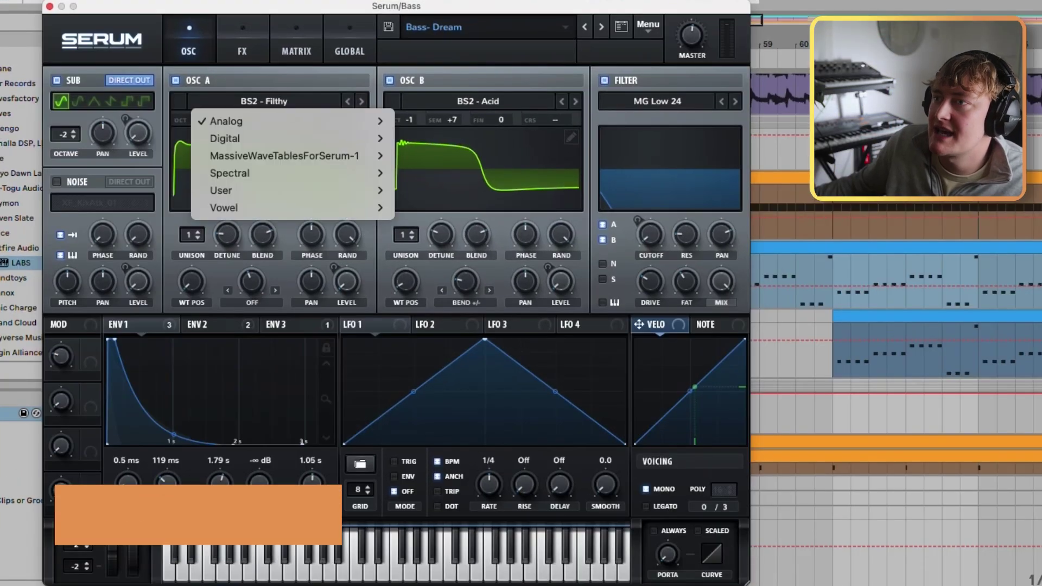
mouse_move(261, 120)
left_click(464, 254)
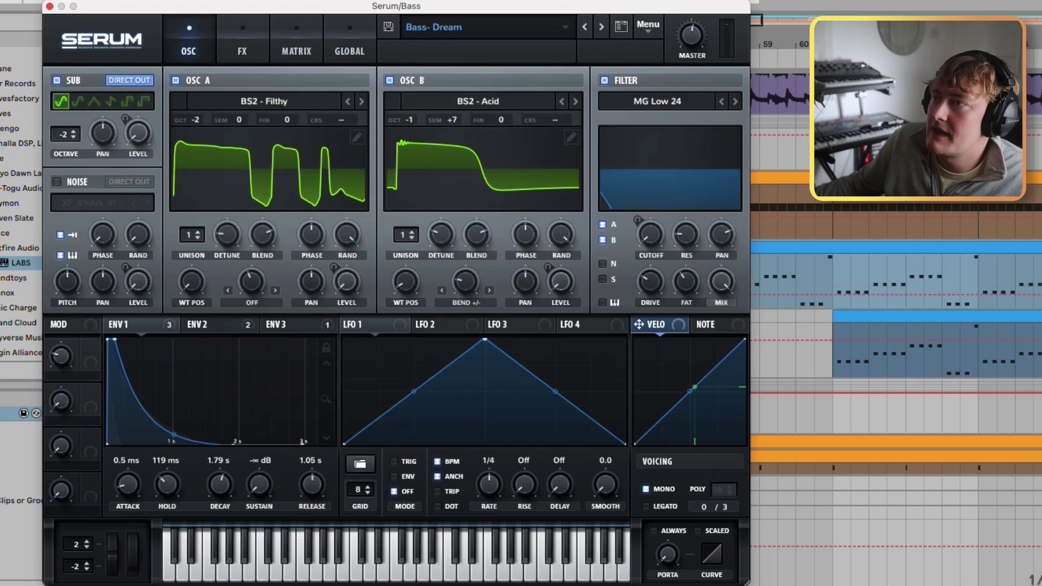
left_click(478, 101)
mouse_move(440, 121)
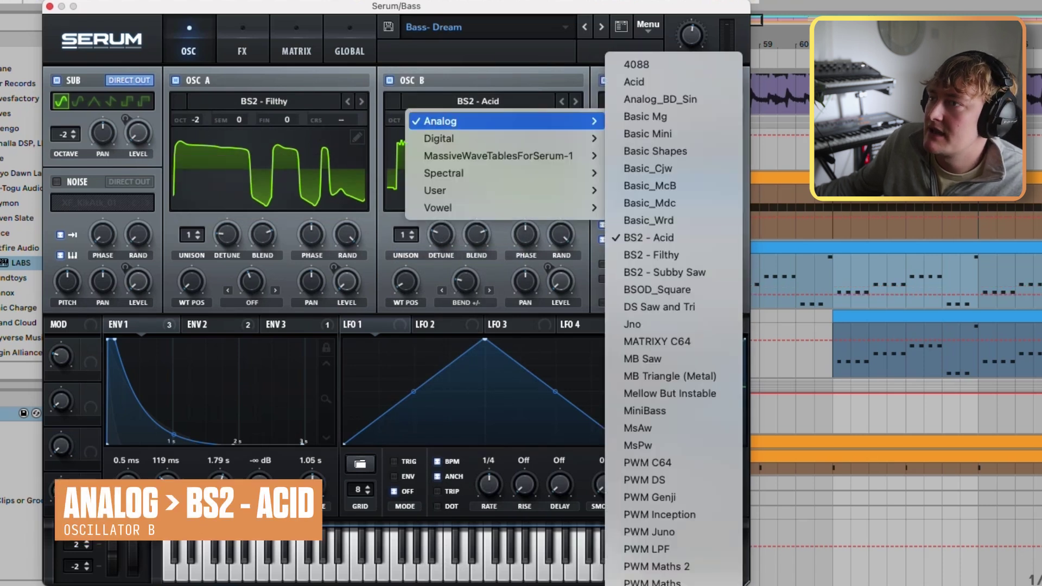
left_click(650, 237)
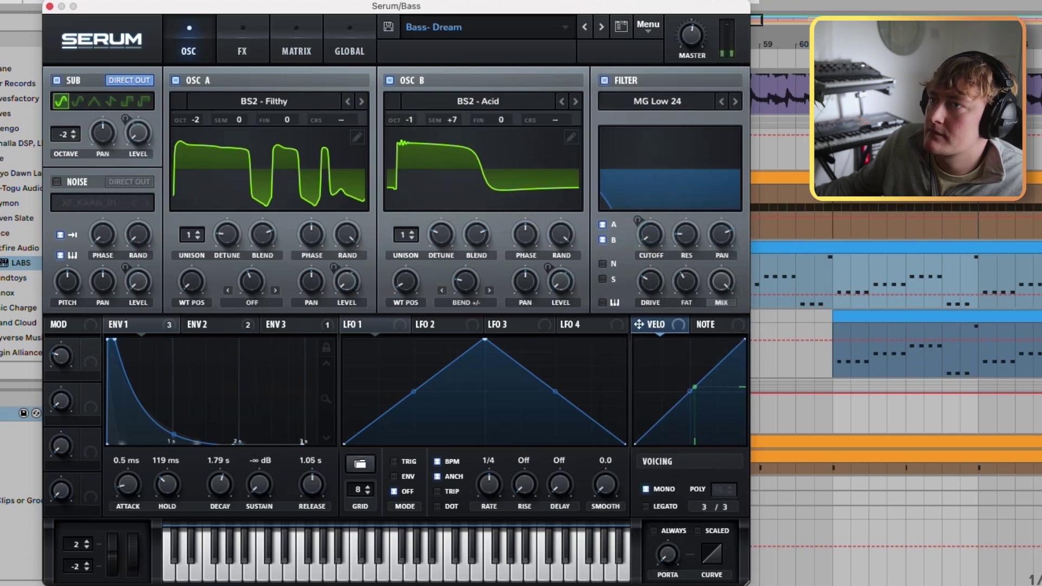
- Turn off Serum's sub oscillator and compare the bass with its filter on and off
left_click(57, 81)
left_click(604, 80)
left_click(604, 80)
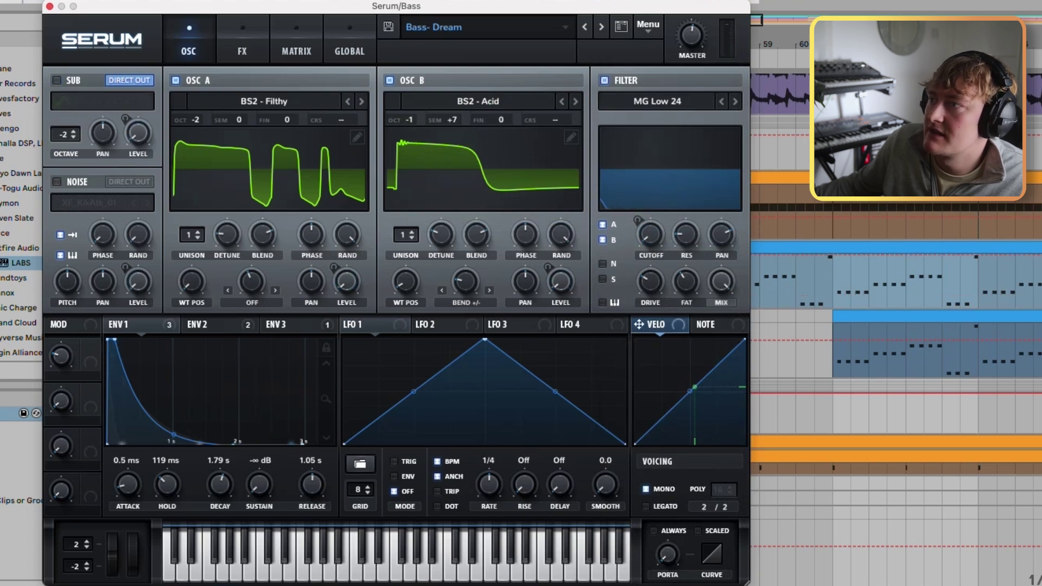
left_click(604, 80)
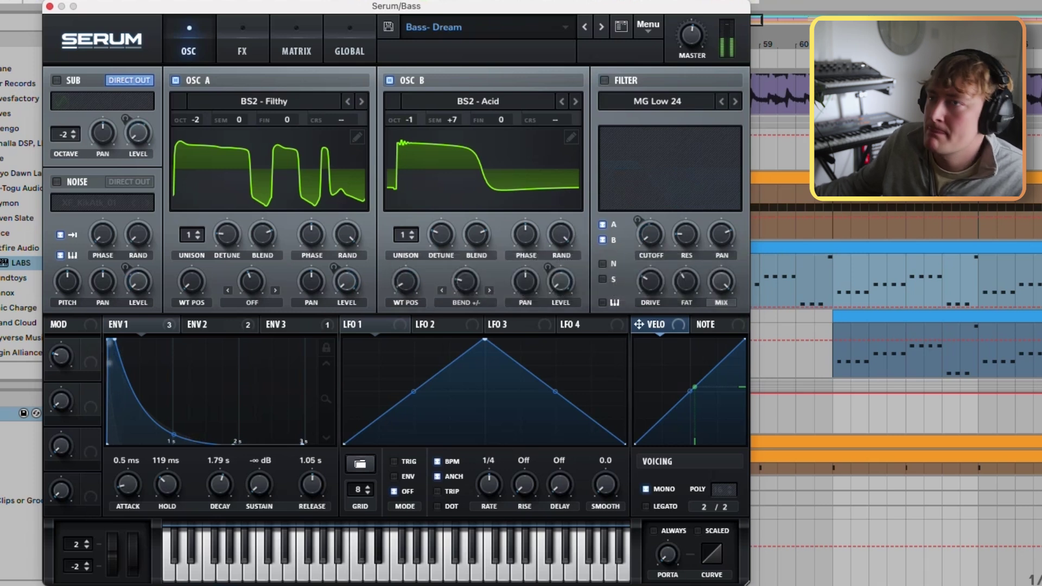
- Turn on Serum's oscillator-page filter and set its type to MG Low 24
left_click(606, 80)
left_click(613, 102)
mouse_move(639, 121)
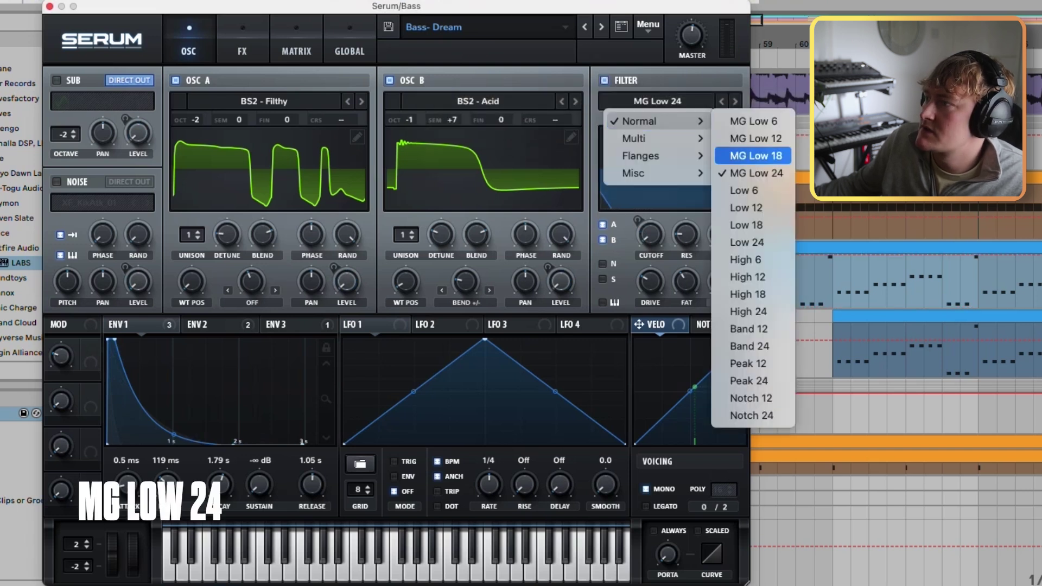
left_click(755, 173)
- Shape Env 2 with about 1.18 s decay, 16.90% sustain and 125 ms release, and assign it to the filter cutoff
left_click(208, 324)
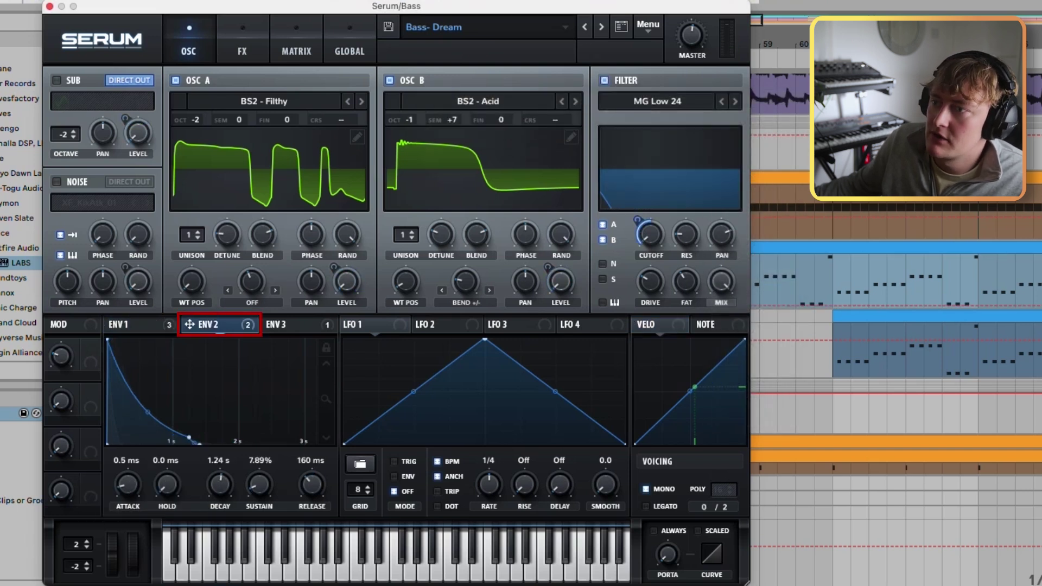
left_click_drag(185, 443, 175, 442)
left_click_drag(175, 339, 184, 428)
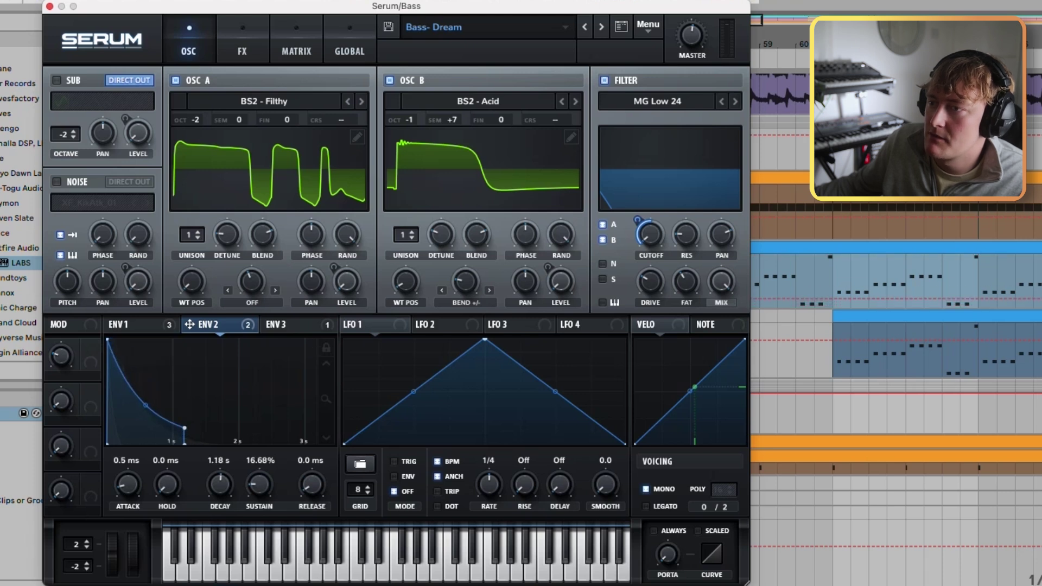
left_click_drag(189, 324, 651, 244)
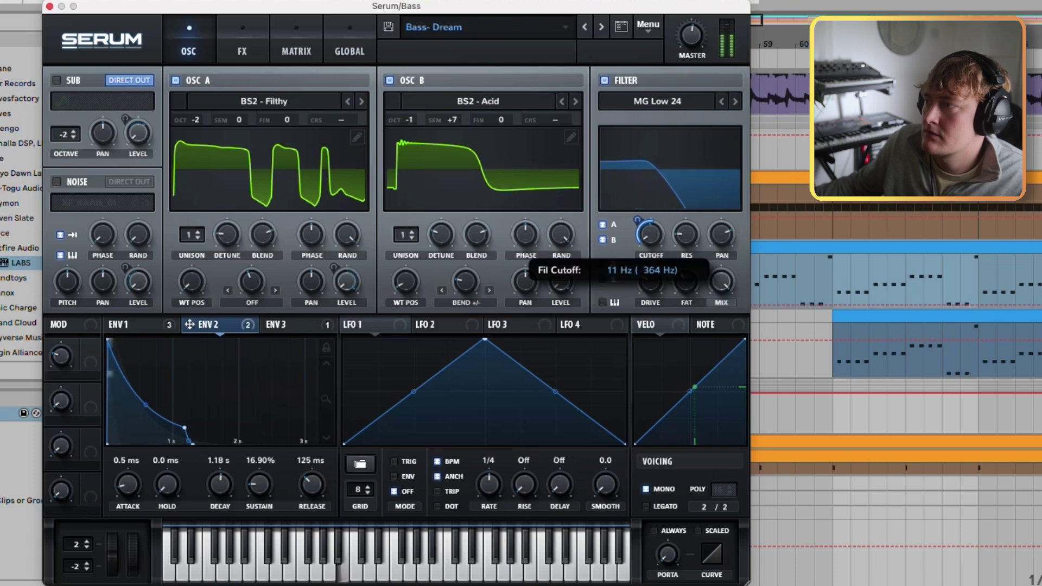
- Try a deeper Env 2 modulation amount on the filter cutoff and reduce it again
left_click(638, 220)
mouse_move(637, 220)
left_mouse_down()
mouse_move(638, 233)
mouse_move(637, 209)
left_mouse_up()
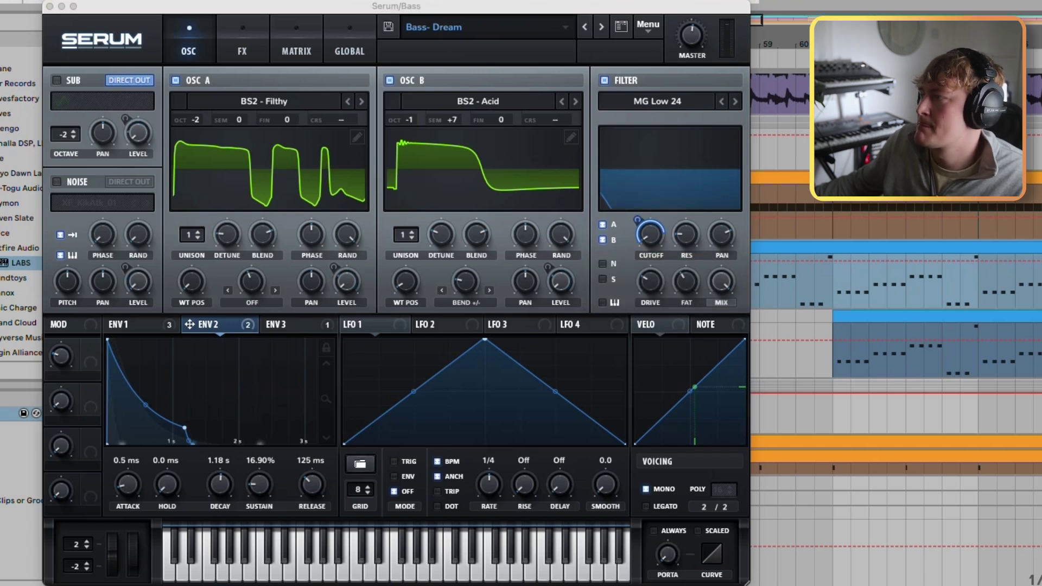
right_click(637, 217)
mouse_move(637, 218)
left_mouse_down()
mouse_move(635, 232)
mouse_move(638, 222)
left_mouse_up()
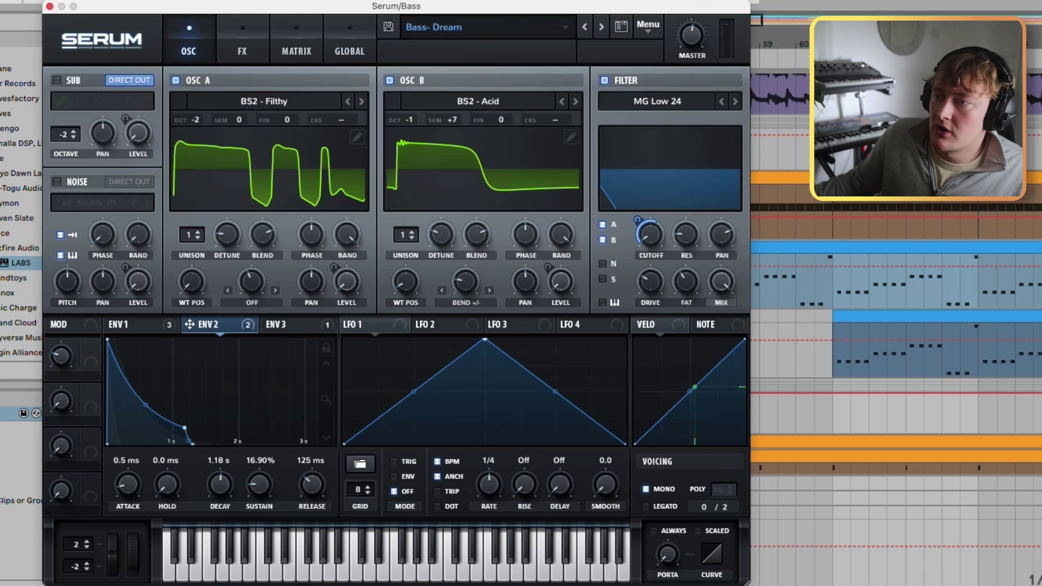
- Set the hold of Env 1, which drives the oscillator levels, to 116 ms and turn the sub oscillator on
left_click(124, 324)
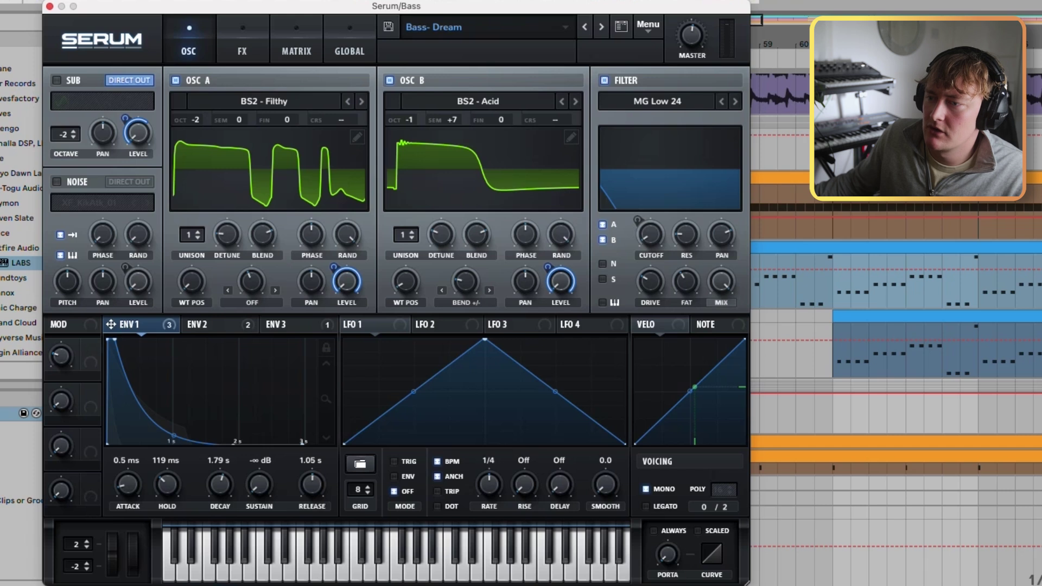
left_click_drag(115, 339, 120, 339)
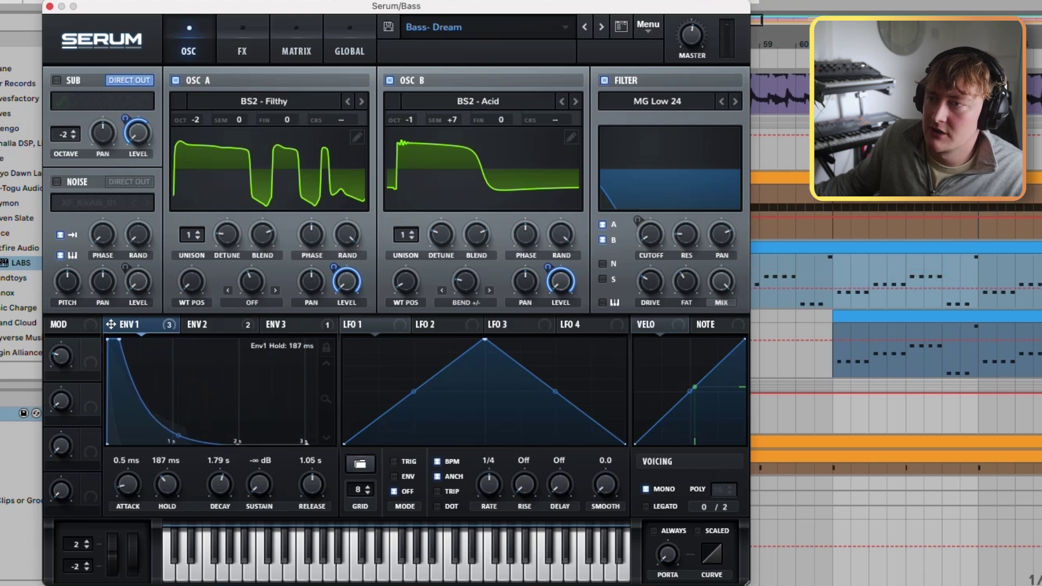
left_click_drag(309, 297, 346, 281)
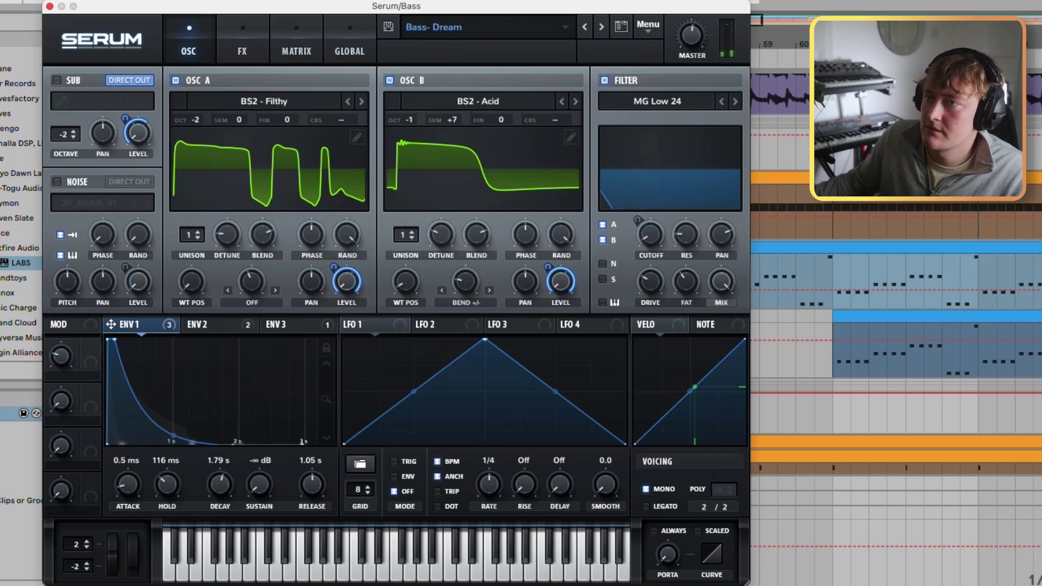
left_click(57, 80)
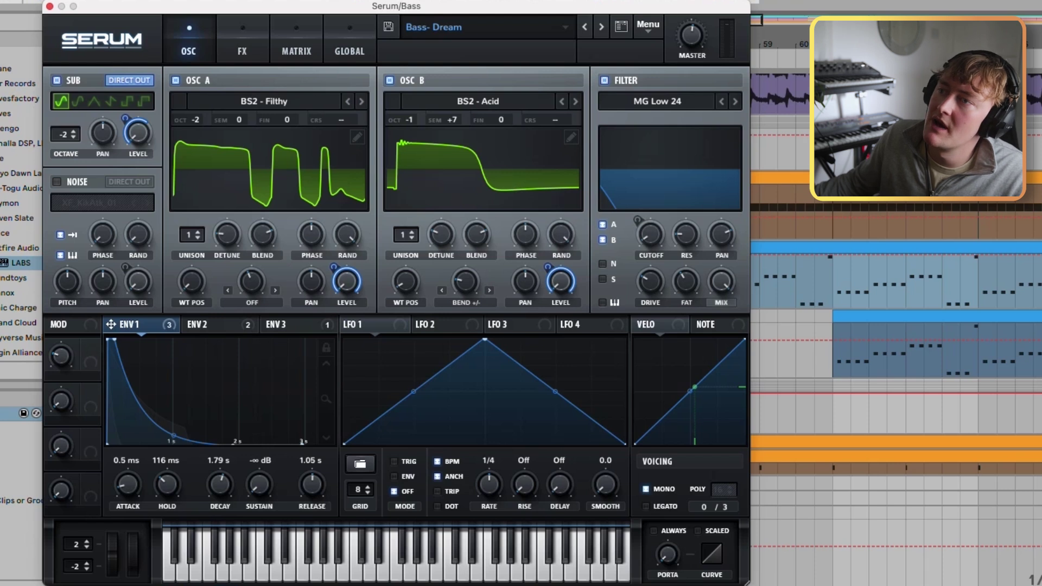
- Set the filter in Serum's effects section to MG Low 24 and show Env 2 as its cutoff modulator
left_click(242, 43)
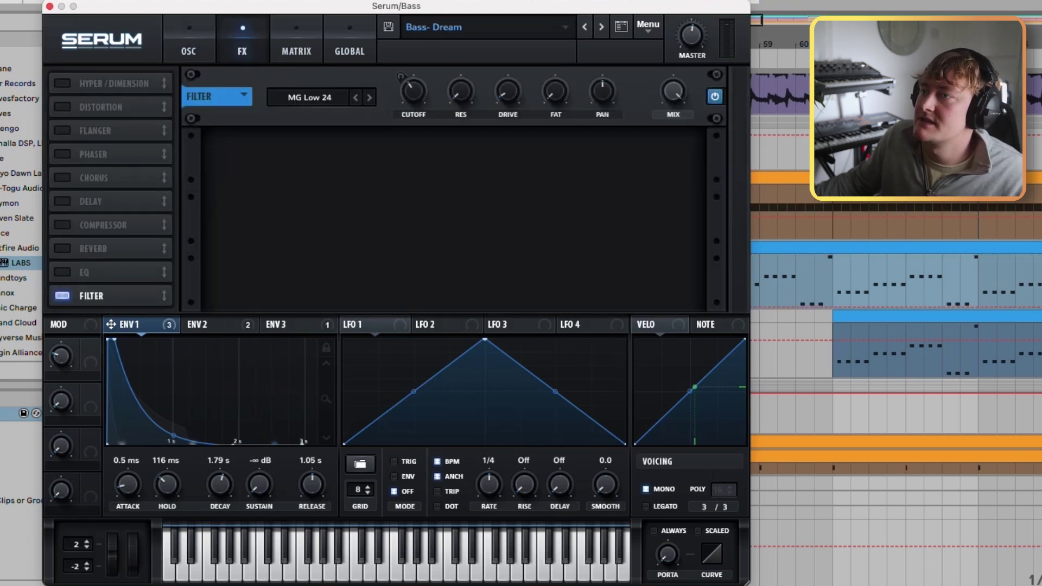
left_click(309, 97)
mouse_move(314, 114)
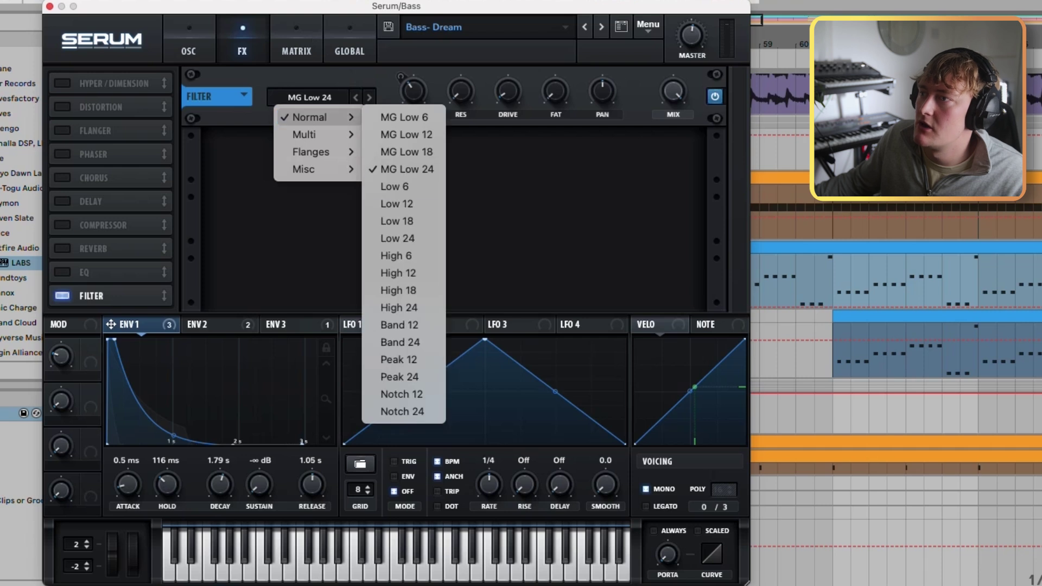
left_click(407, 165)
mouse_move(401, 78)
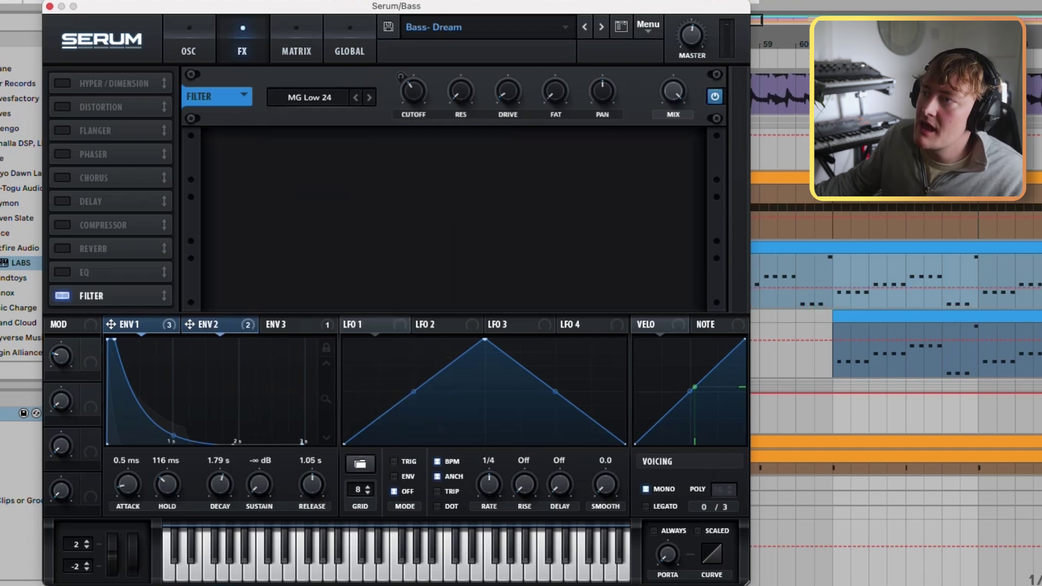
left_click(209, 324)
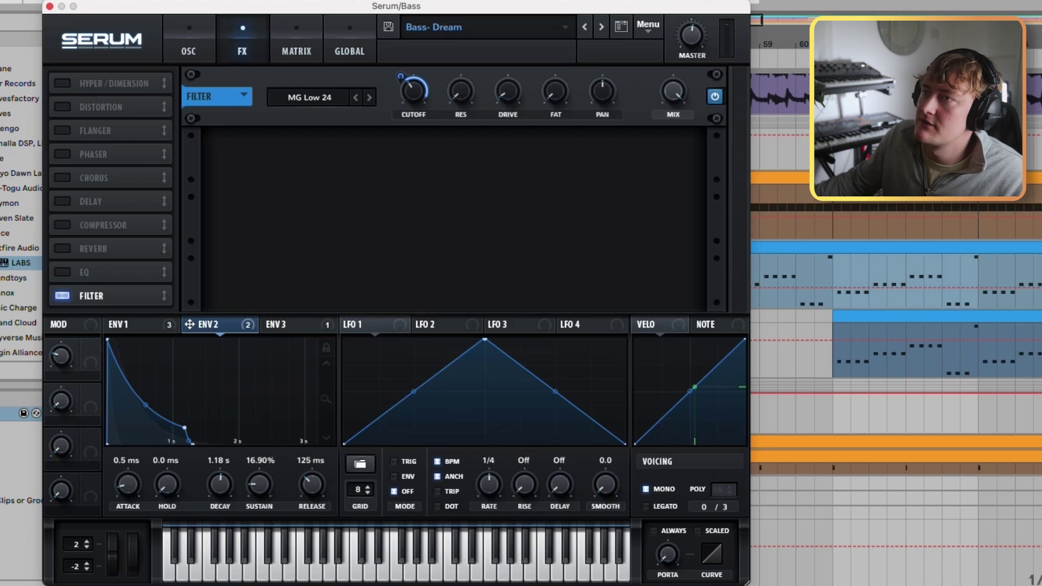
- Compare the bass with the oscillator-page filter off and on, leaving it on
left_click(188, 50)
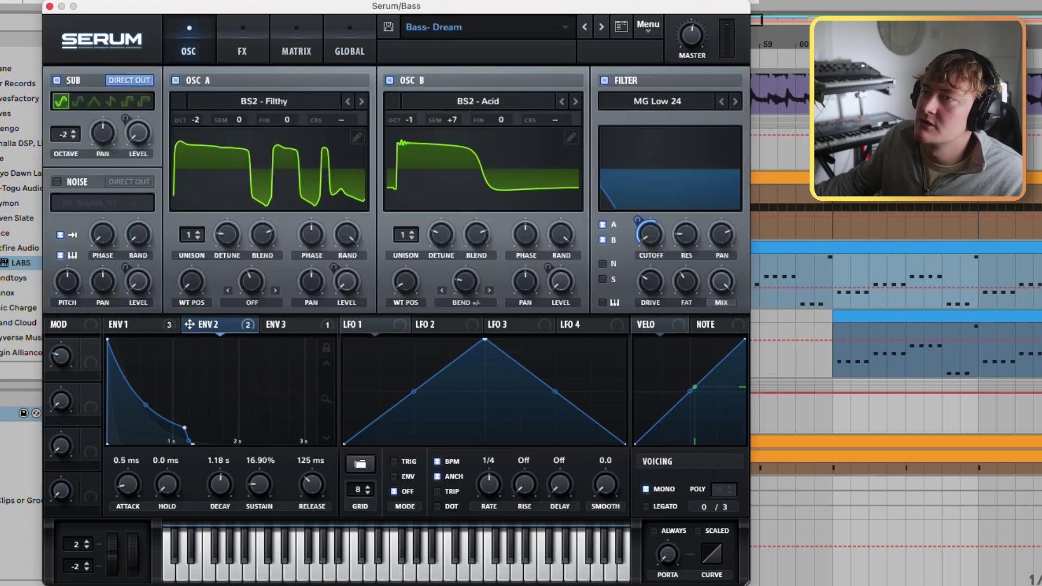
left_click(604, 80)
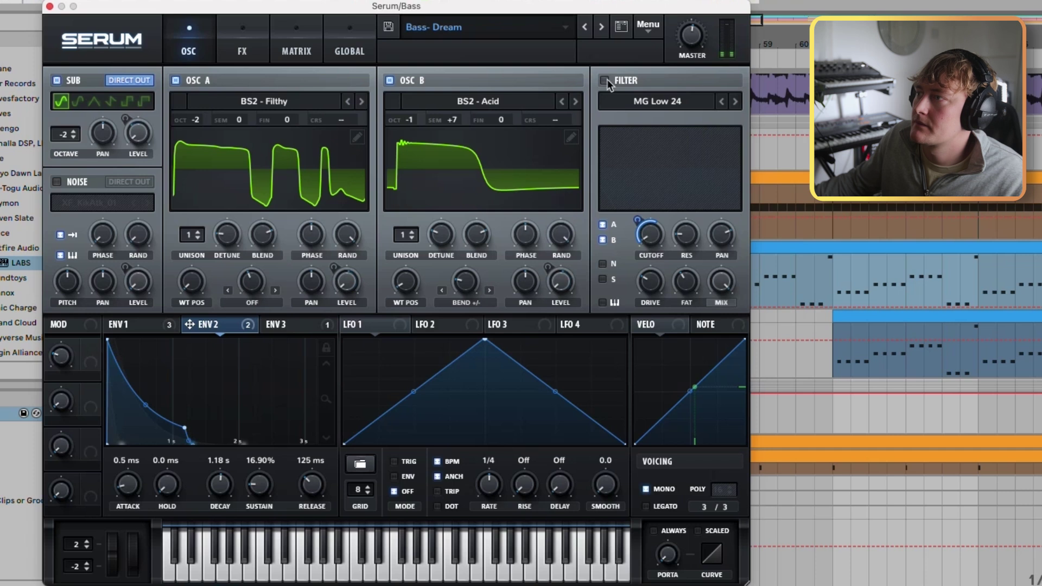
left_click(604, 80)
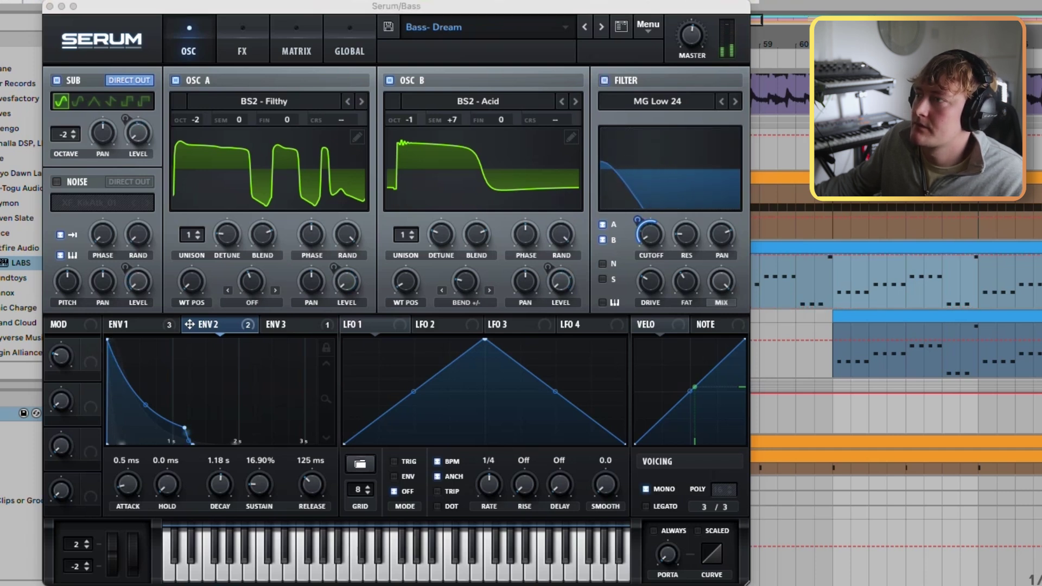
- Compare the bass with the effects-section filter on and off during playback
left_click(242, 50)
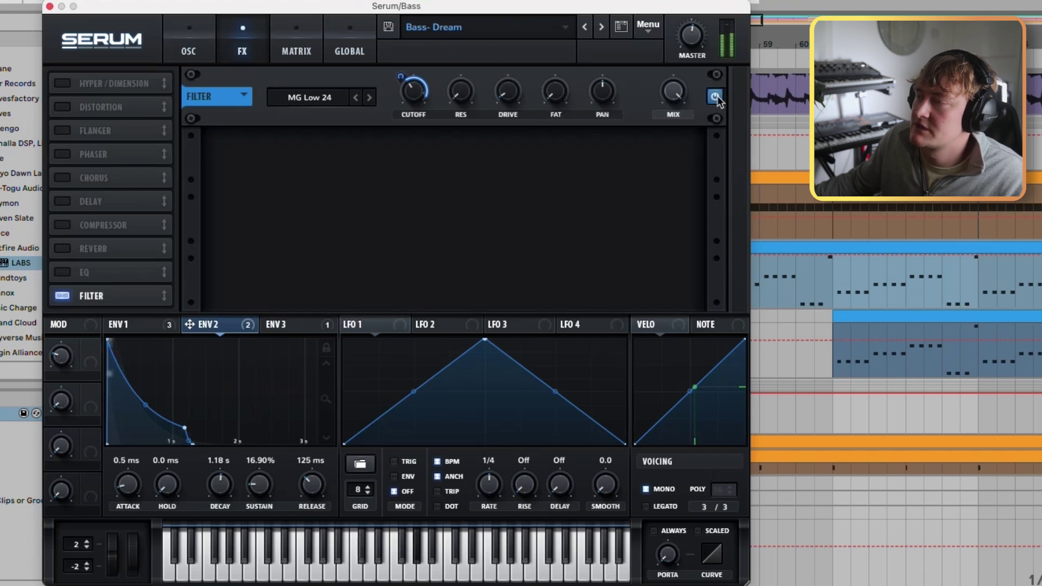
left_click(188, 50)
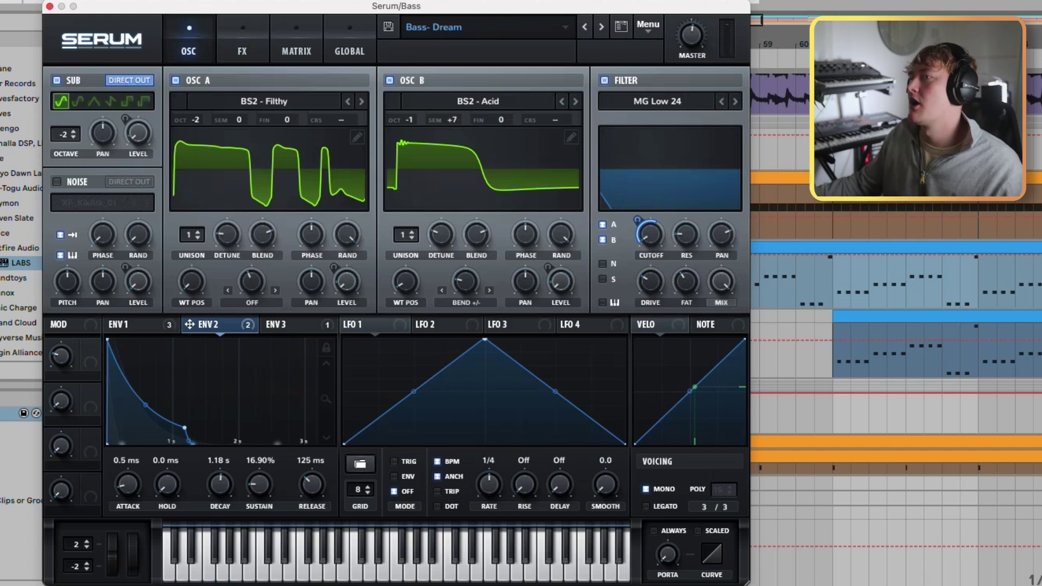
left_click(242, 50)
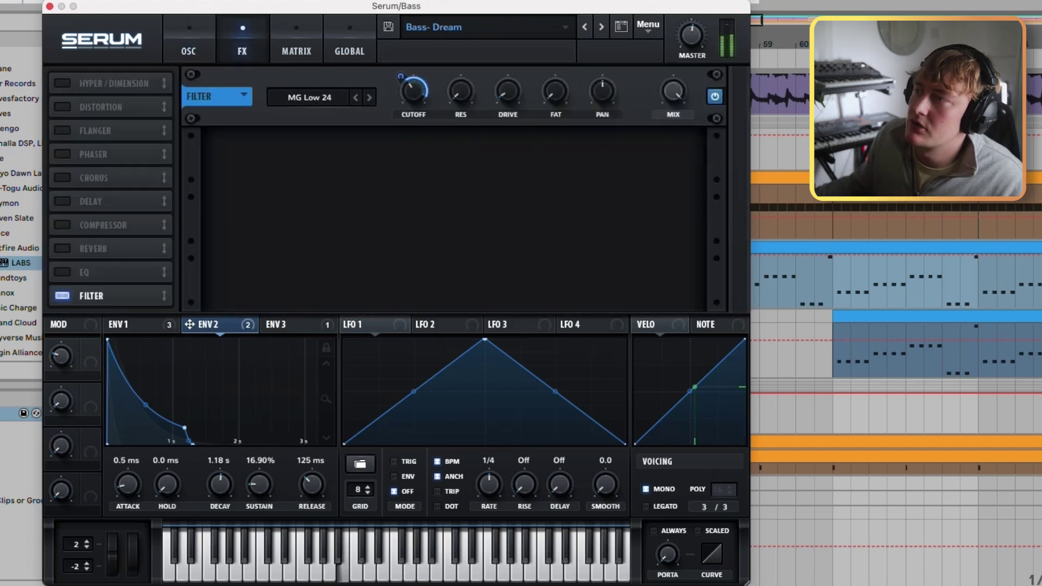
left_click(715, 97)
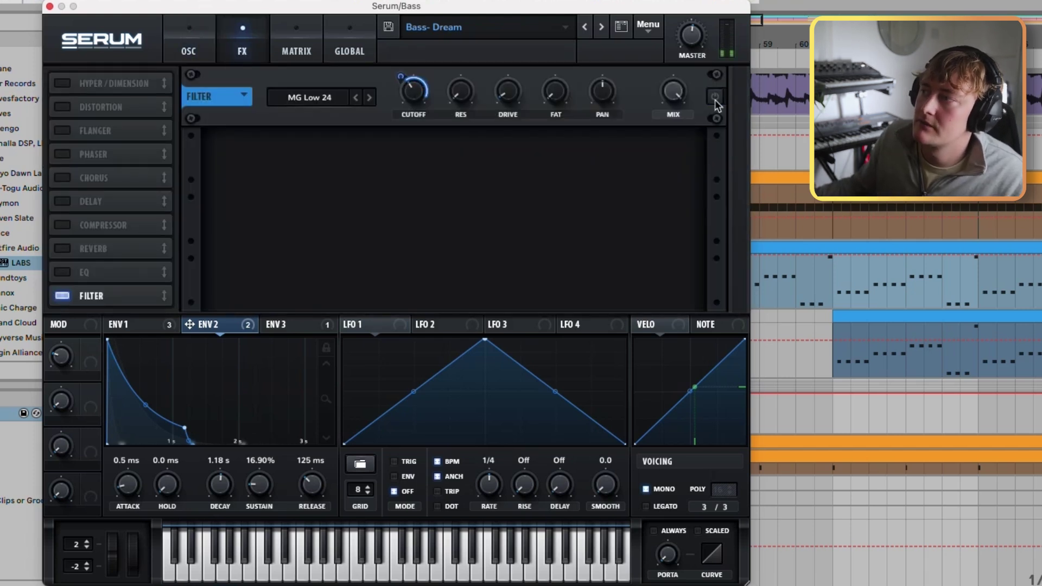
- Adjust the semitone tuning of Osc B
left_click(188, 50)
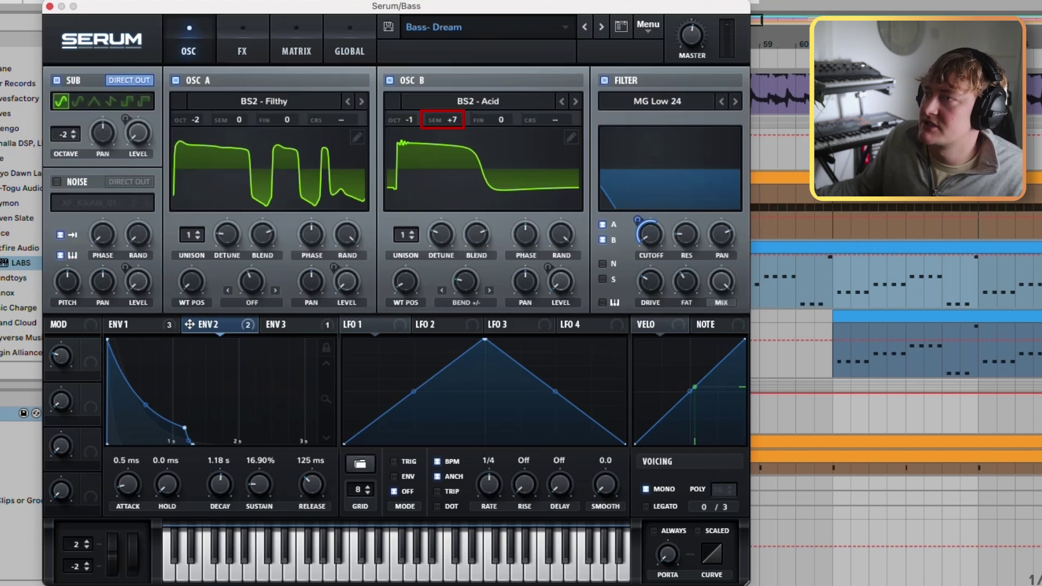
left_click_drag(452, 120, 452, 93)
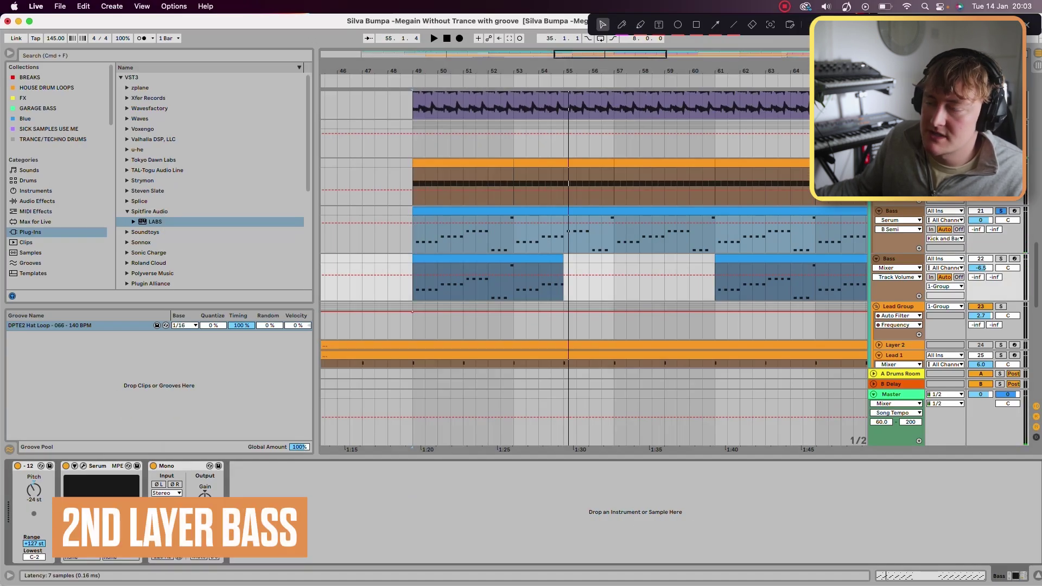
- Open Serum on the second Bass layer and play the bass
left_click(83, 466)
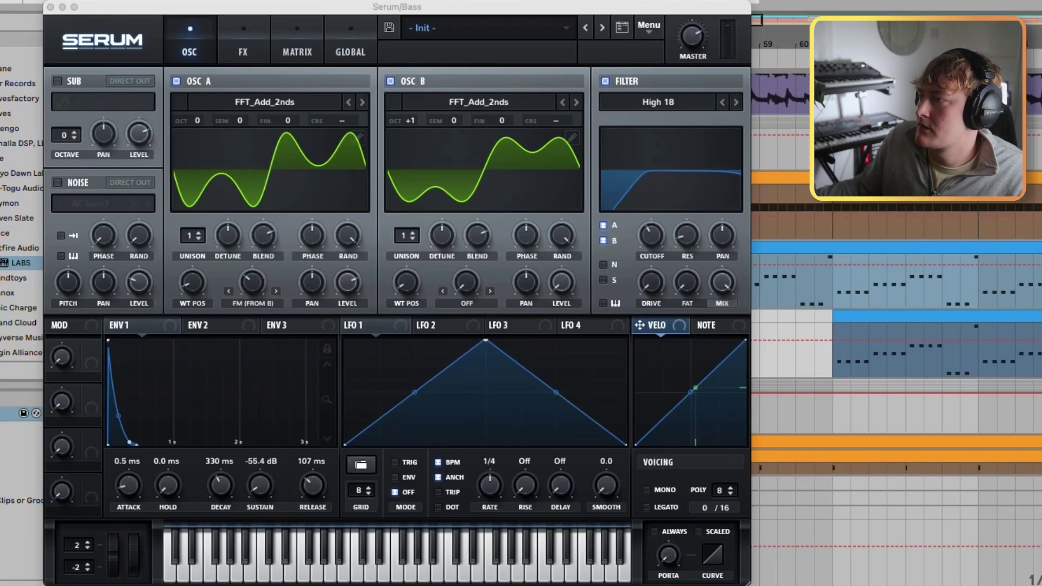
key("space")
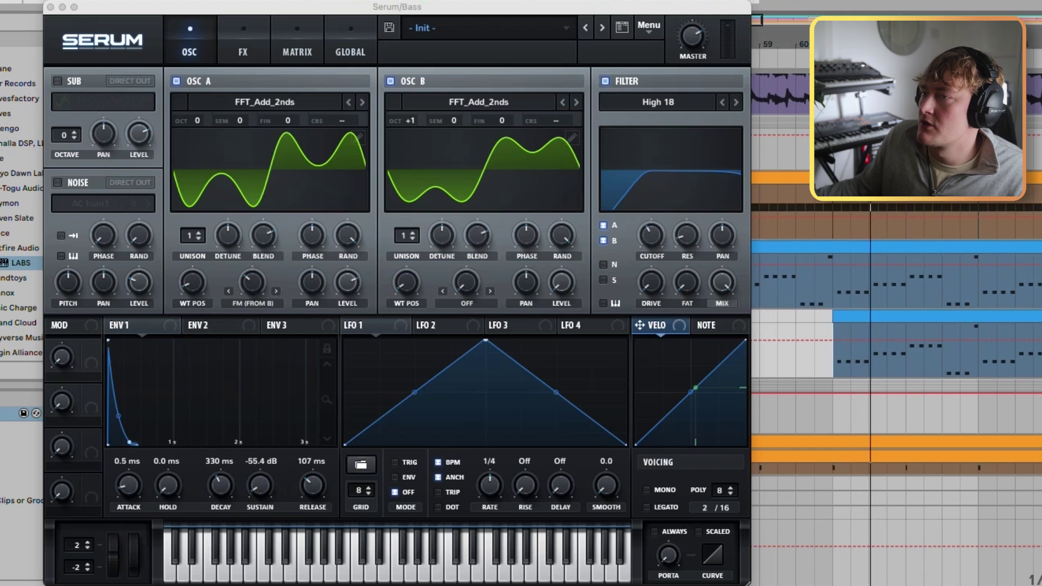
- Check Osc A's Digital wavetable choice, keeping FFT_Add_2nds, and play the bass
left_click(265, 101)
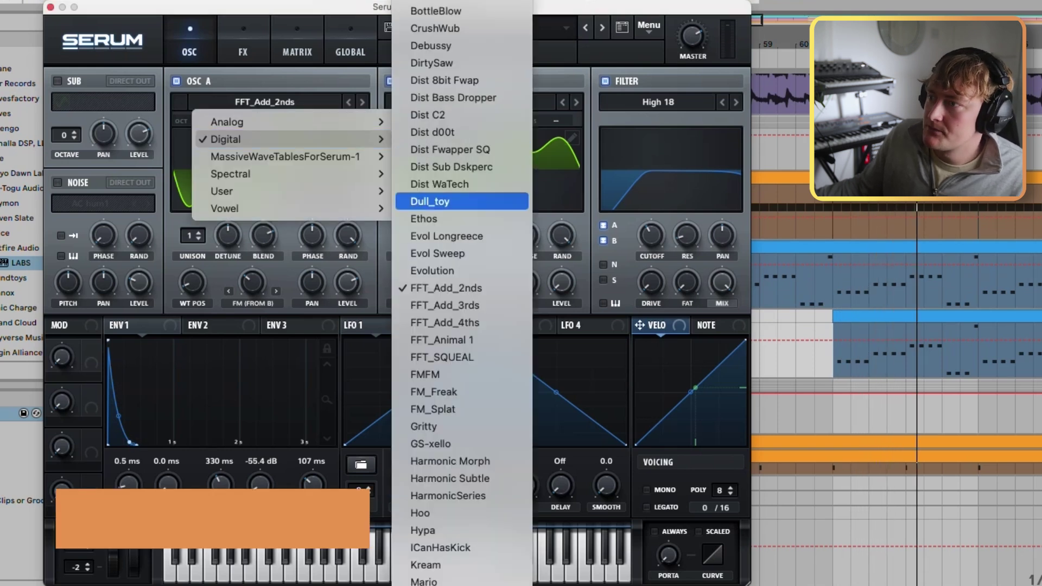
left_click(446, 287)
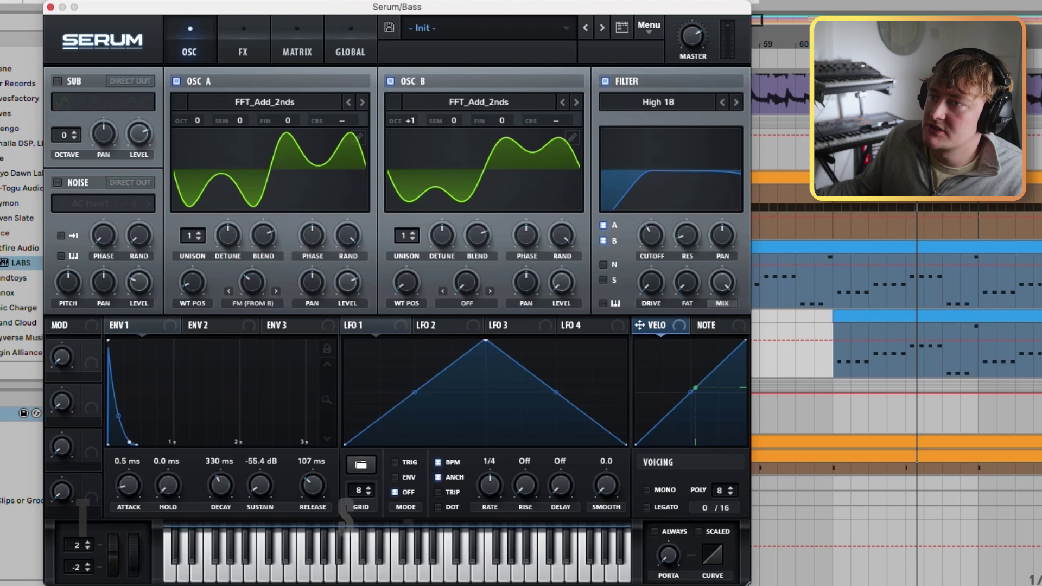
key("space")
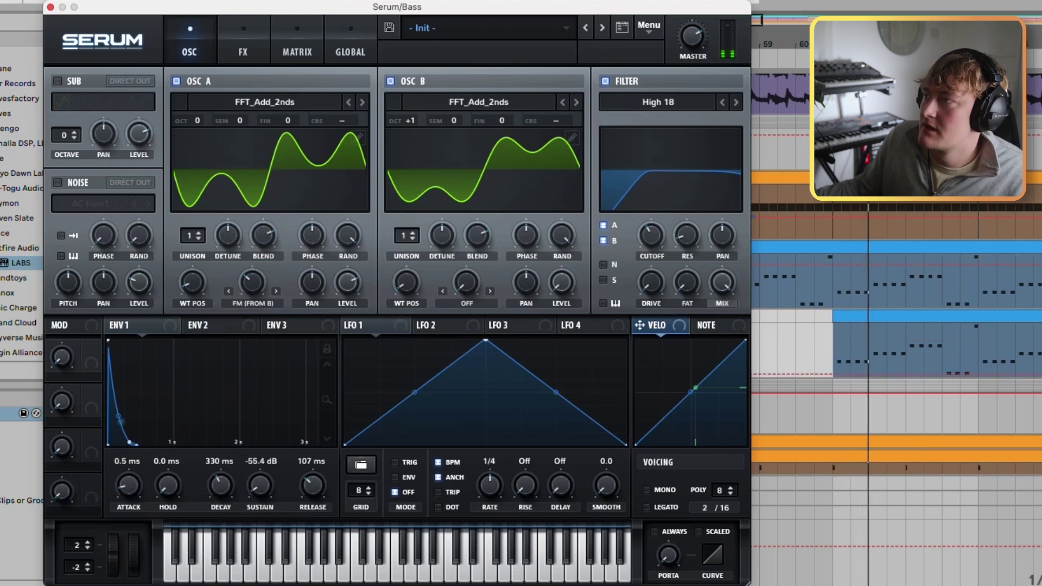
- Check the bass filter type, keeping Normal > High 18, and inspect the Tube distortion settings on the effects page
left_click(658, 102)
mouse_move(658, 122)
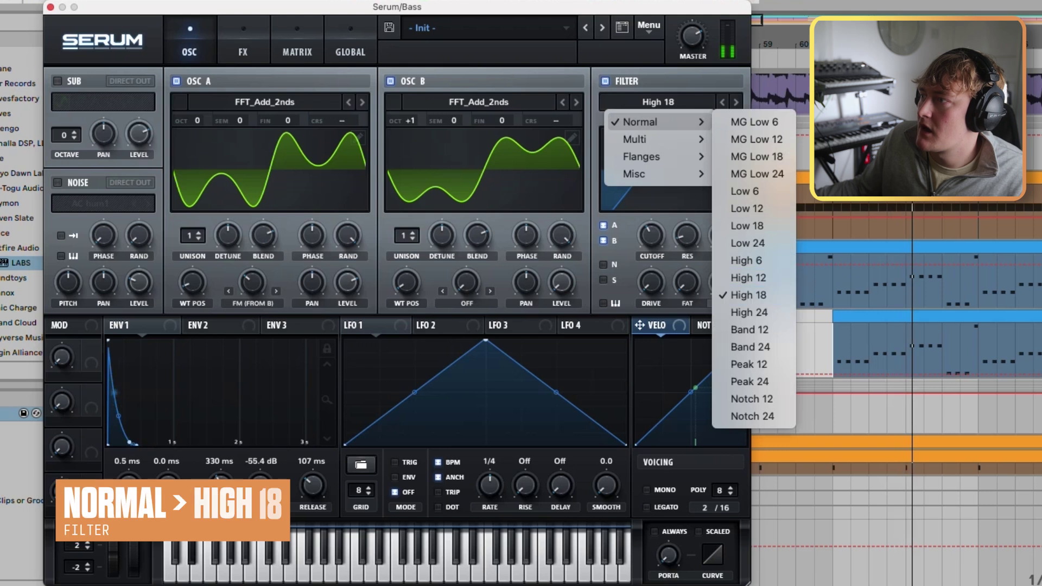
left_click(749, 294)
left_click(242, 51)
left_click(189, 52)
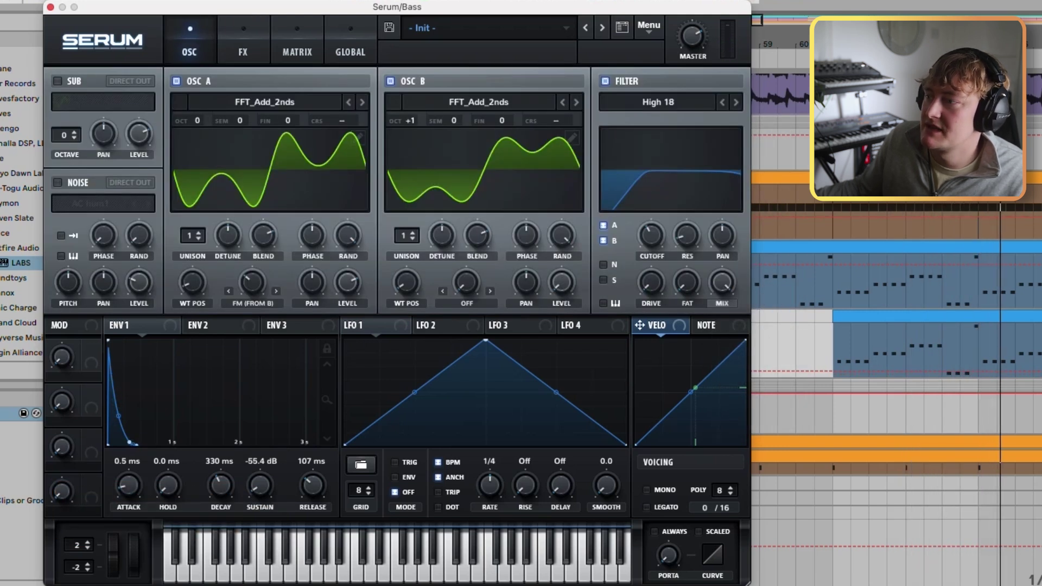
left_click(242, 43)
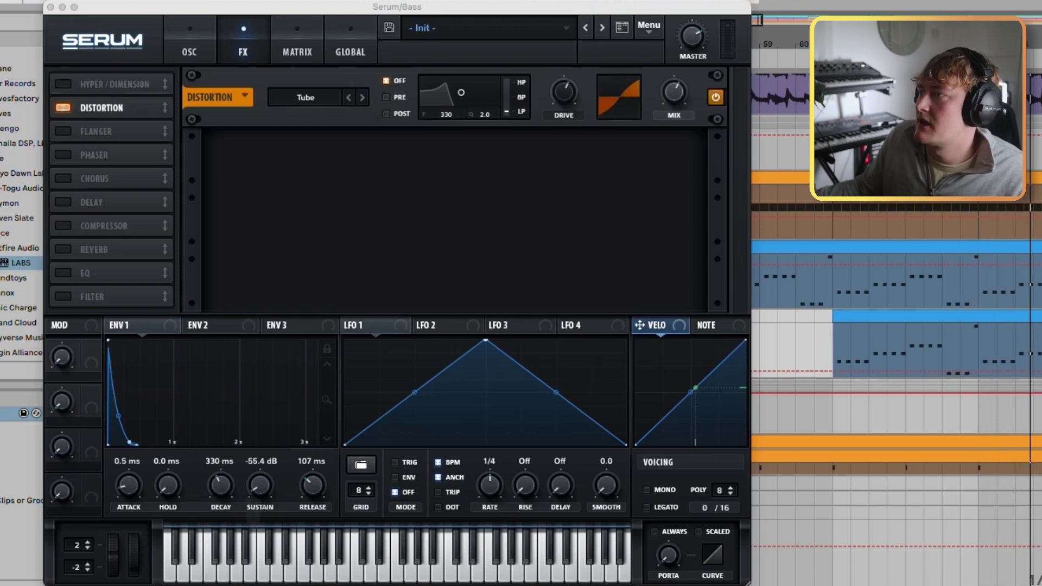
left_click(673, 92)
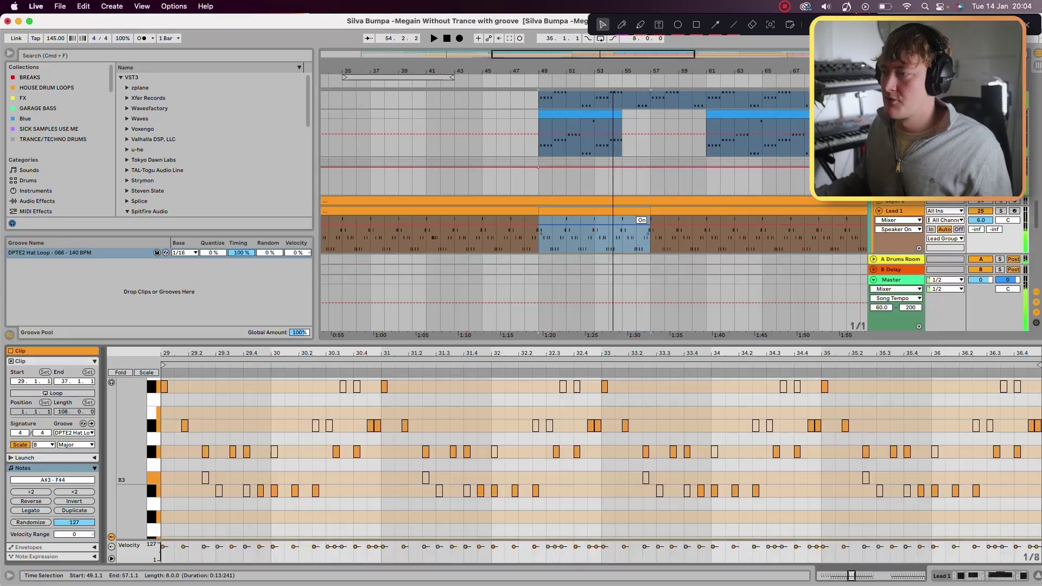
- Play the arrangement from bar 49 to listen to the Lead 1 melody
scroll(579, 458, "up", 2)
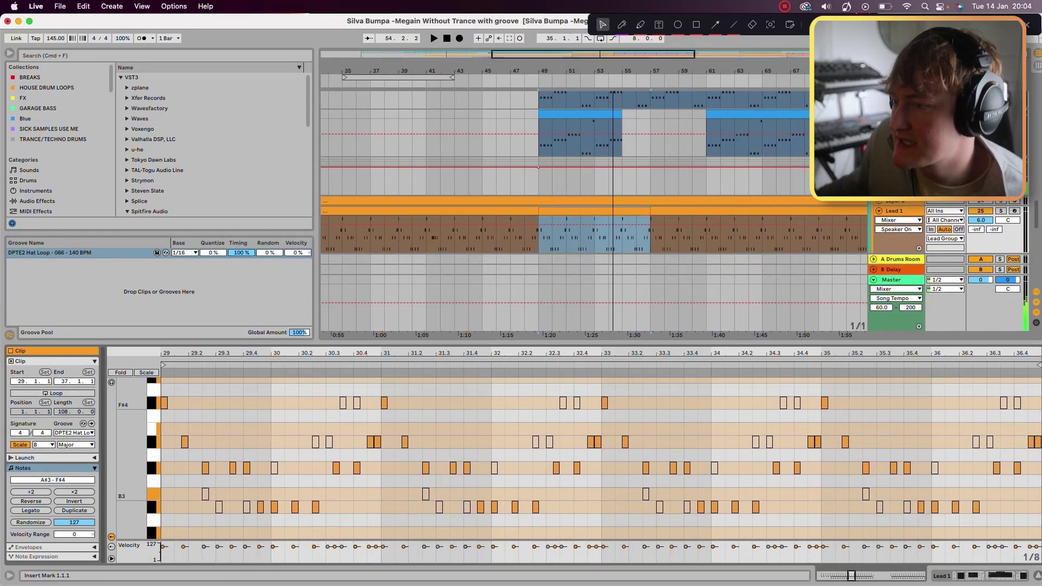
scroll(564, 171, "up", 4)
key("space")
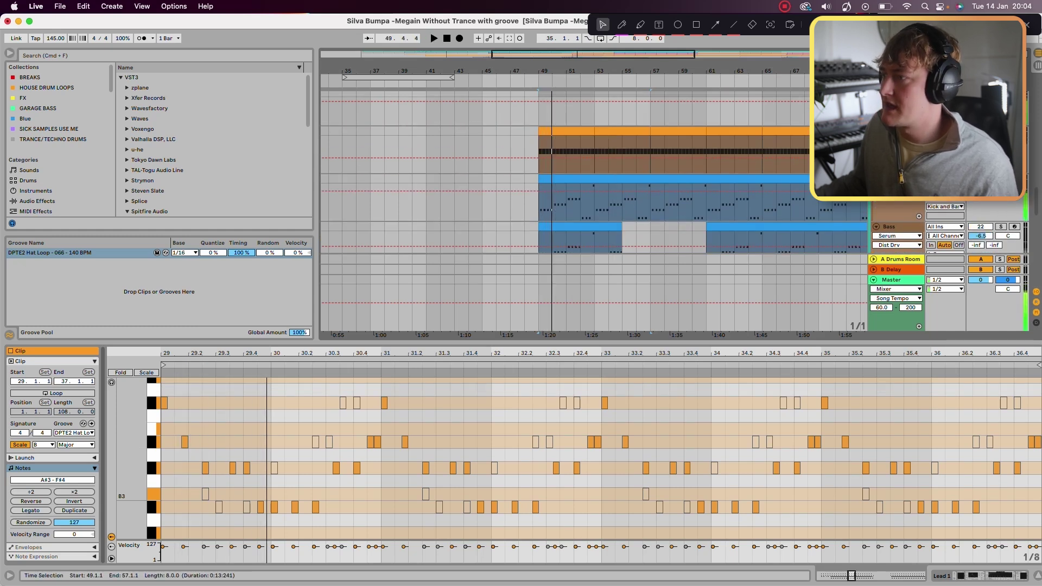
key("space")
scroll(594, 173, "down", 5)
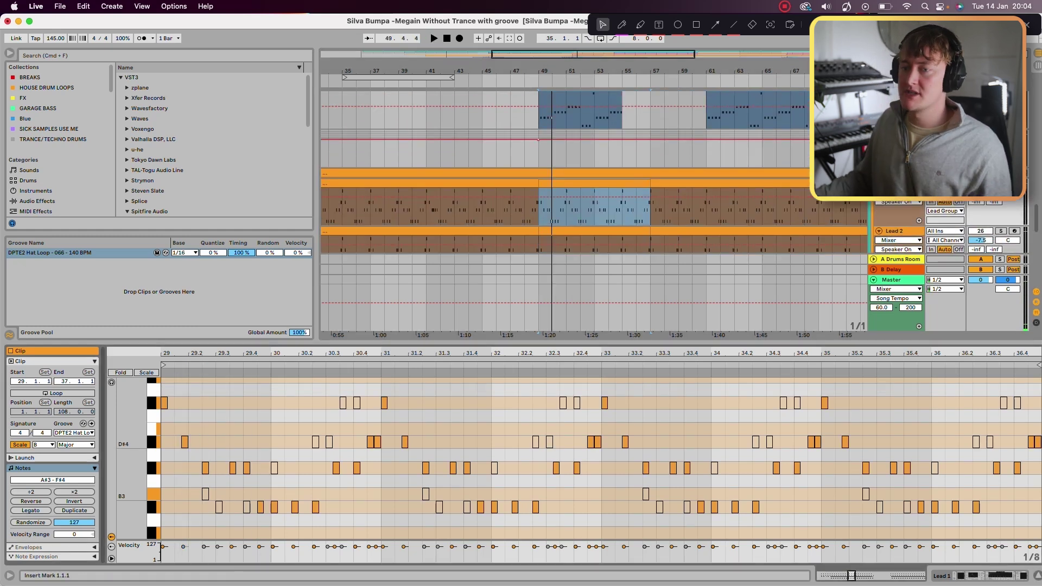
left_click(540, 206)
key("space")
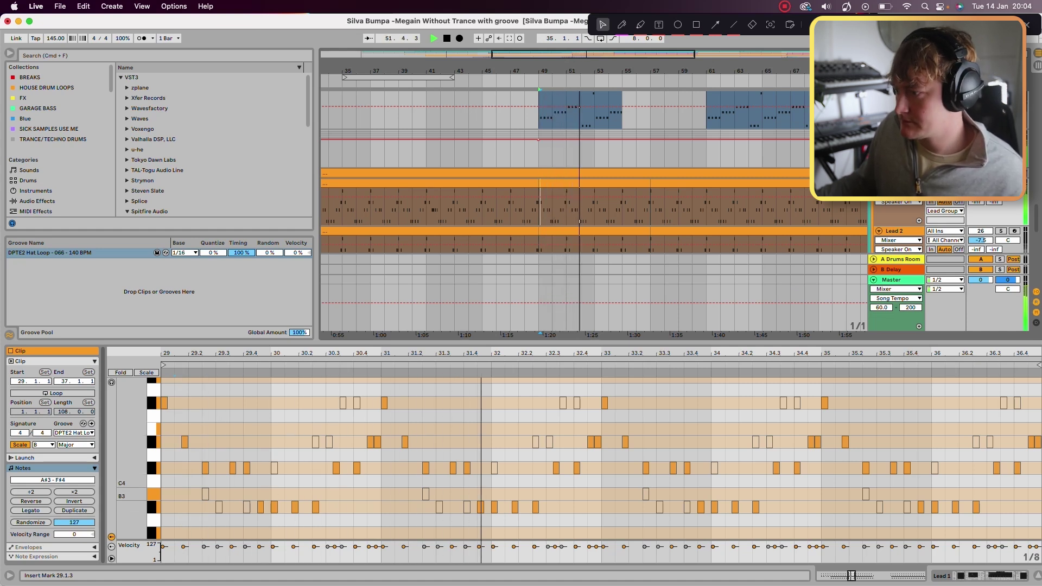
key("space")
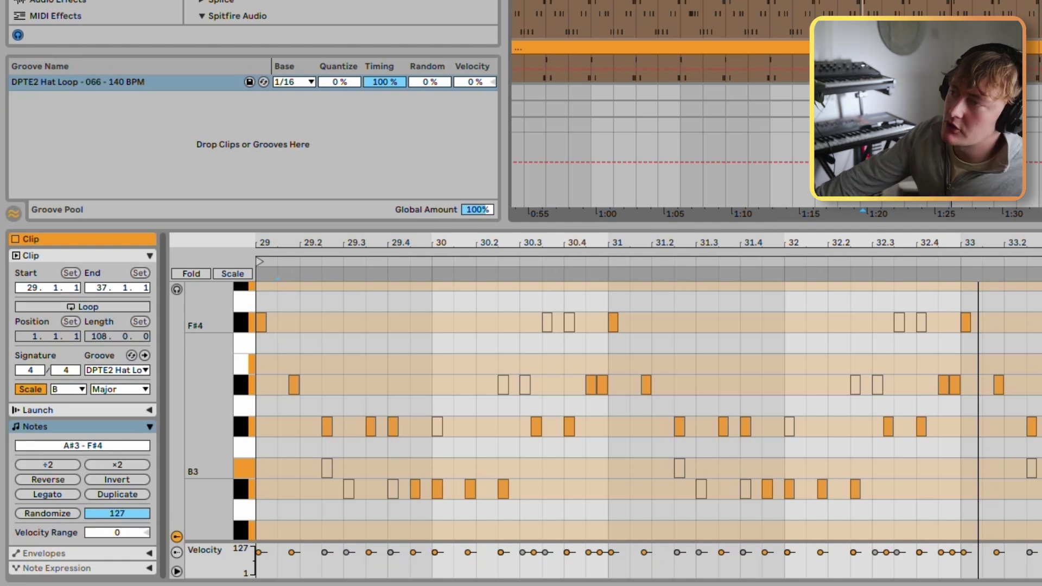
- Play the Lead 1 clip from its opening F#4 note and mark out the first two-bar phrase
left_click(261, 323)
key("space")
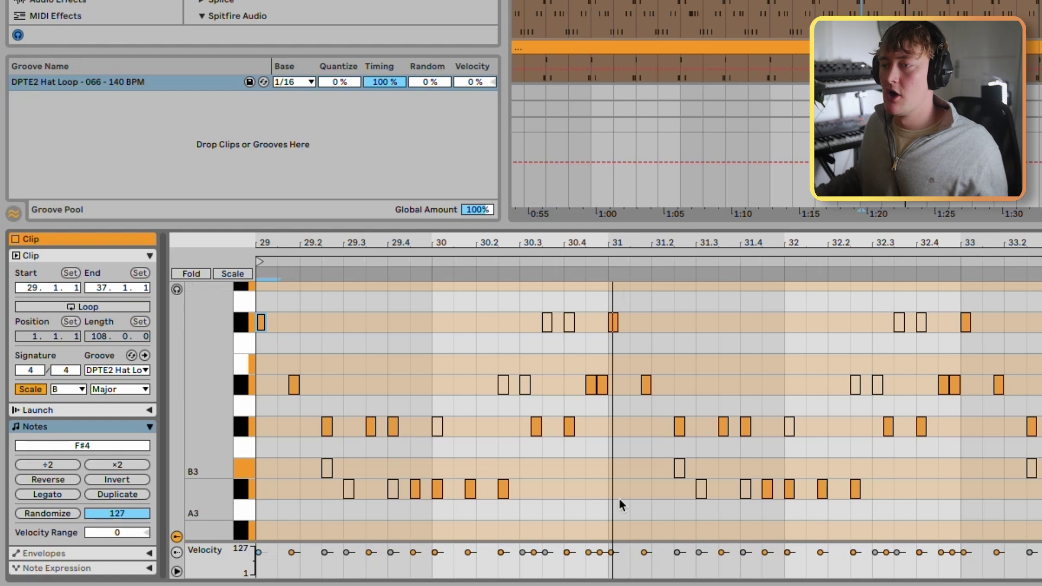
mouse_move(619, 504)
left_mouse_down()
mouse_move(421, 372)
mouse_move(257, 295)
left_mouse_up()
scroll(256, 296, "down", 2)
left_click(537, 307)
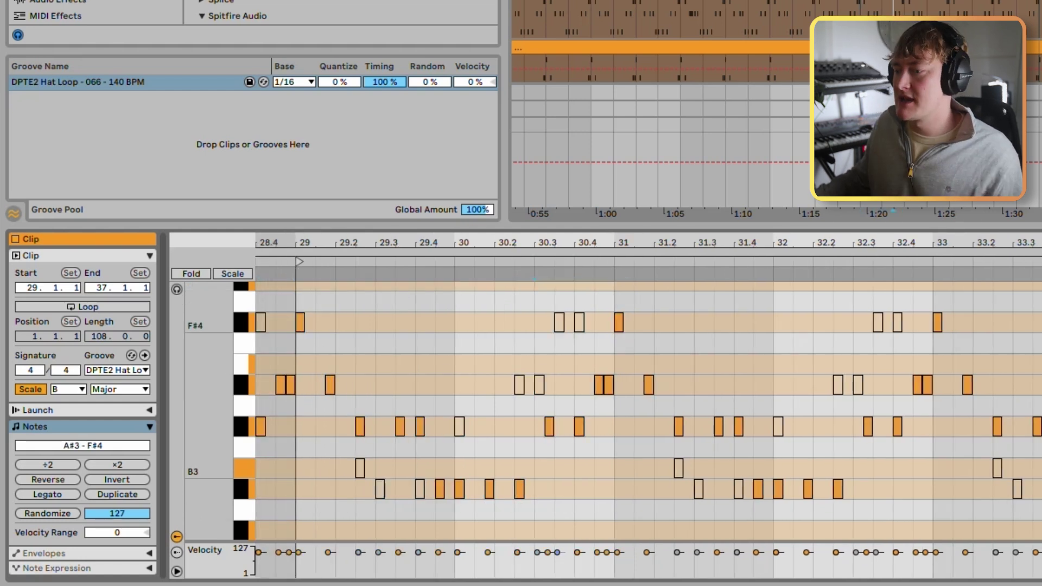
- Try replacing the Lead 1 notes in bars 31 and 32 with newly drawn notes
left_click_drag(615, 277, 929, 526)
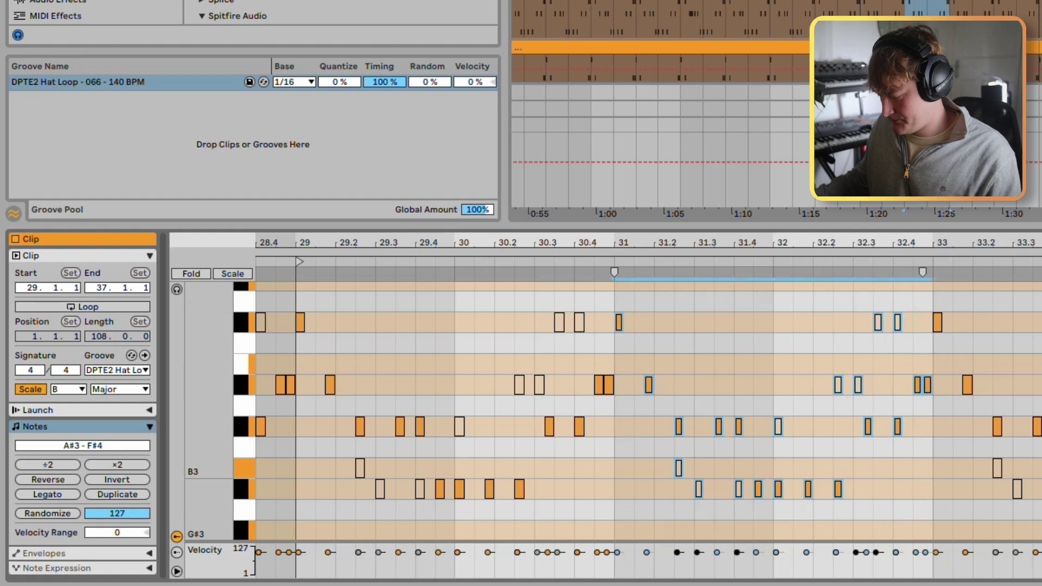
key("Delete")
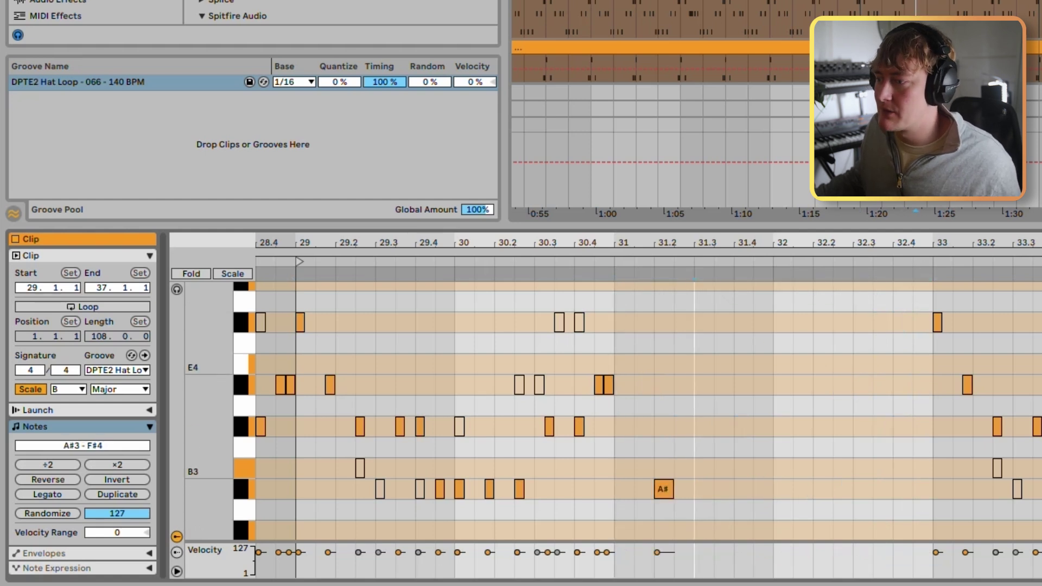
double_click(746, 322)
double_click(765, 287)
key("ctrl+z")
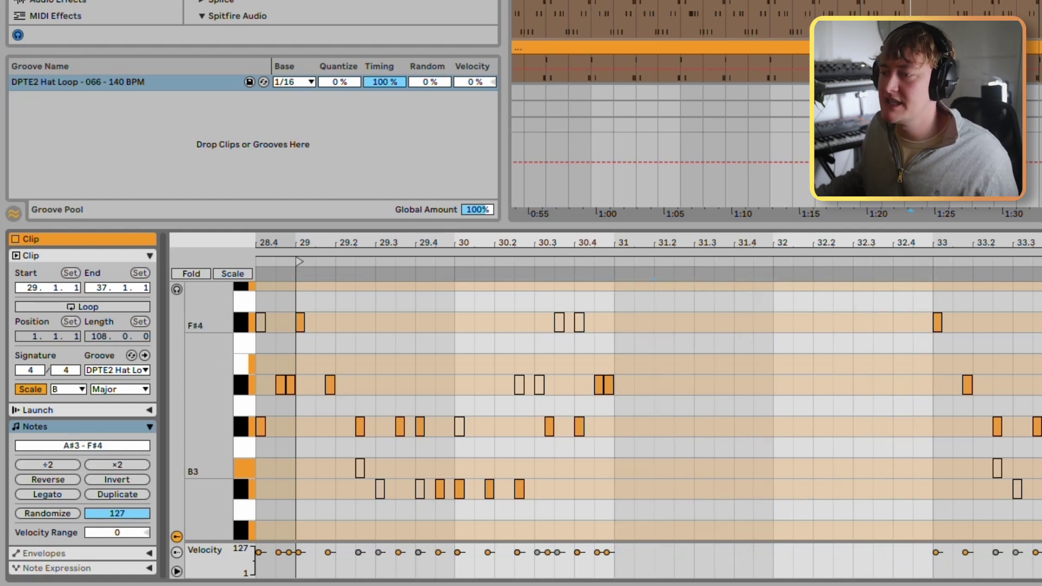
key("ctrl+v")
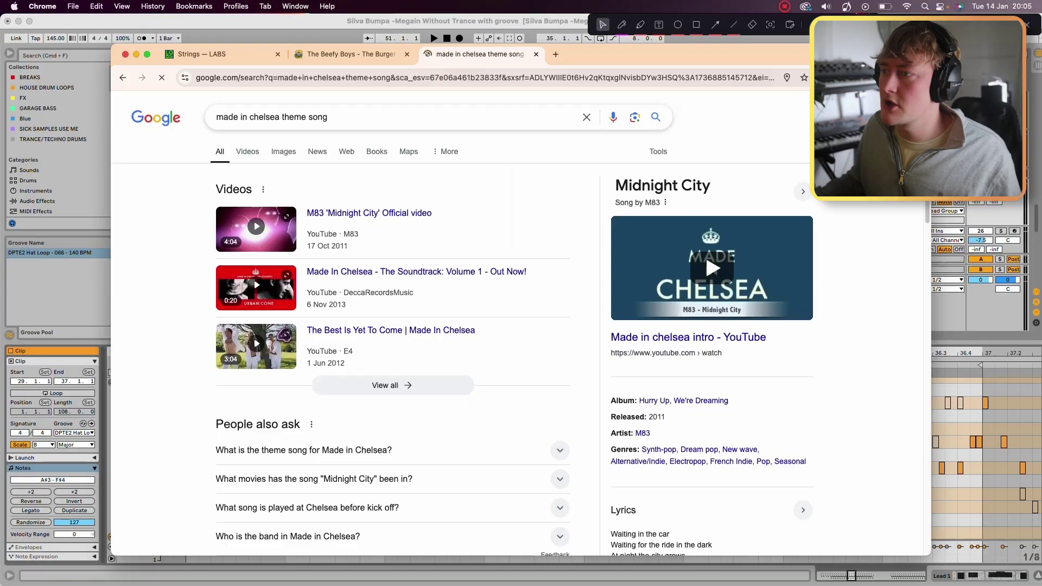
- Listen to the M83 'Midnight City' official video in Chrome as a reference, pause it and return to Ableton Live
left_click(255, 228)
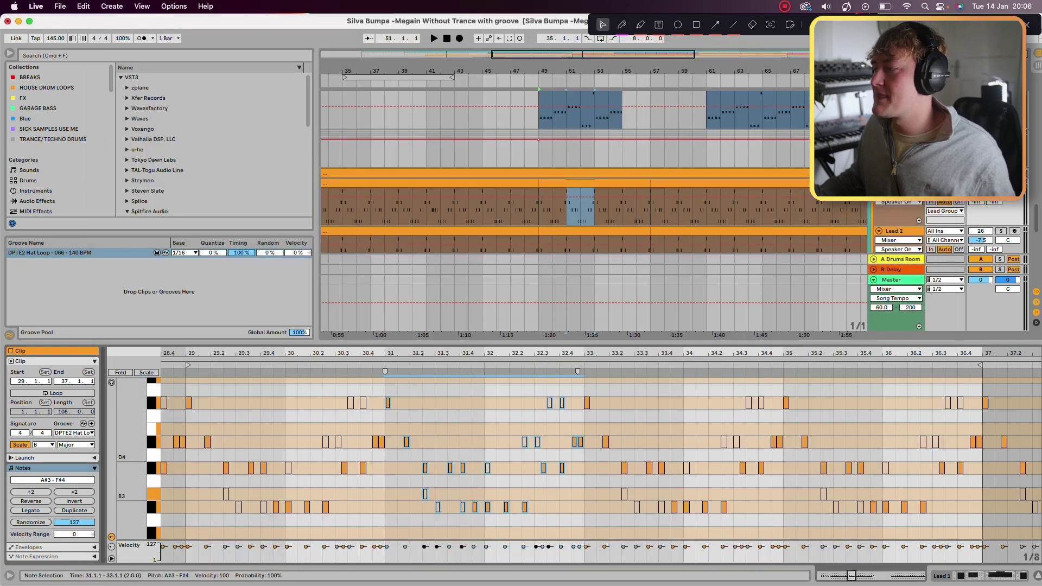
left_click(482, 564)
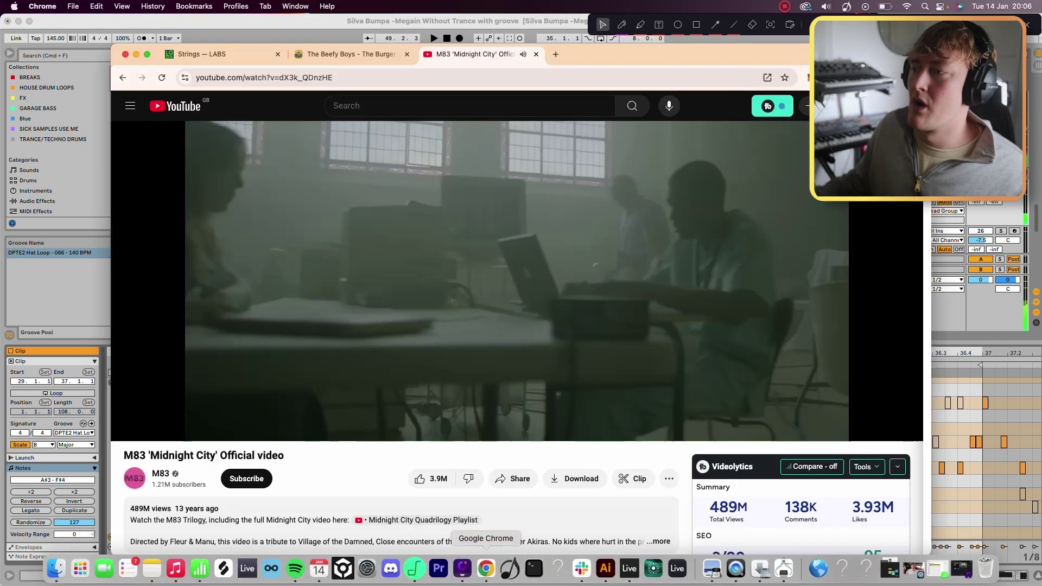
key("space")
key("cmd+Tab")
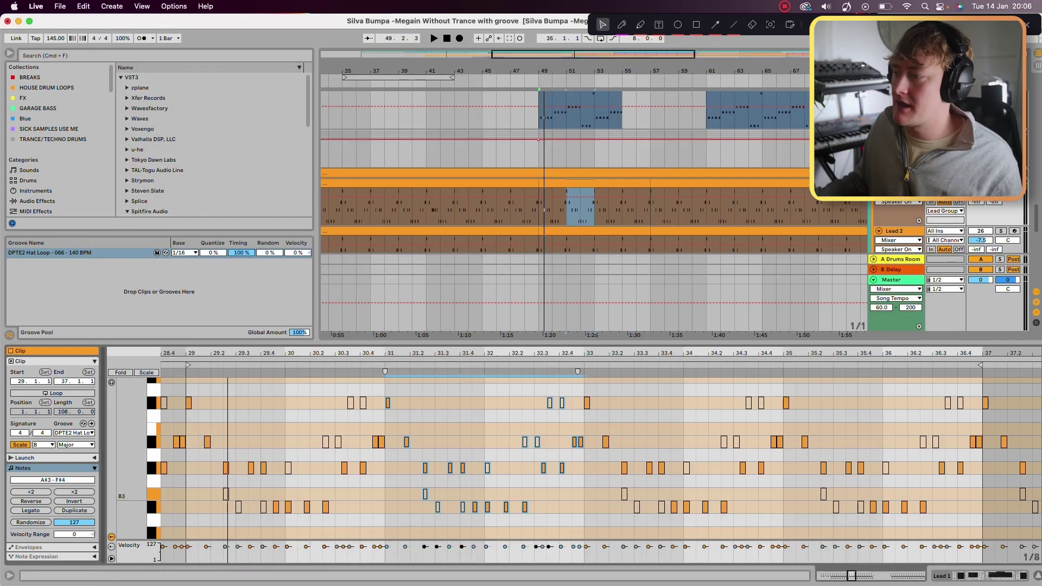
- Show Lead 1's device chain, open its Serum instrument and play the lead
key("super+alt+l")
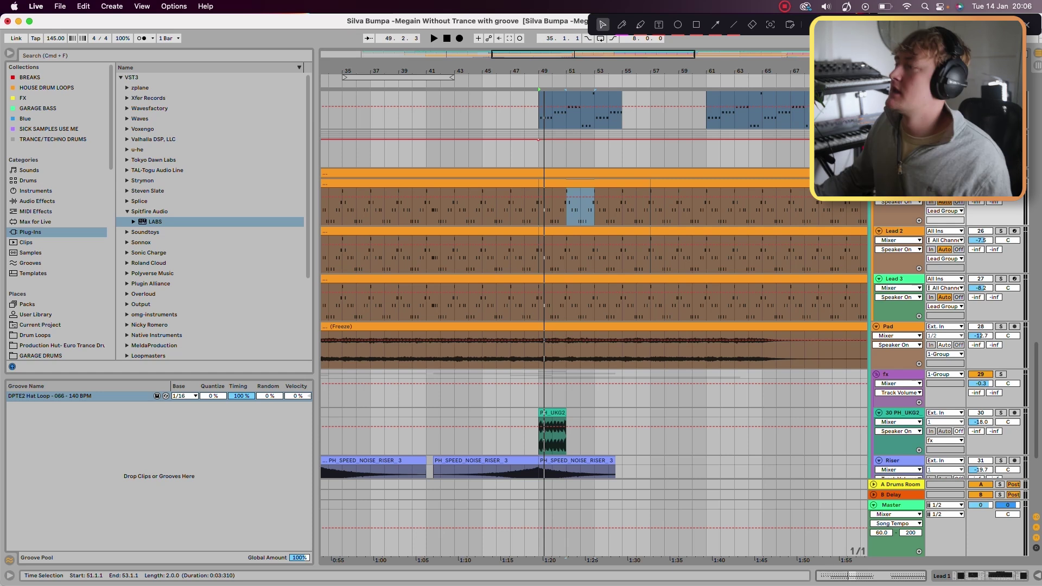
key("shift+Tab")
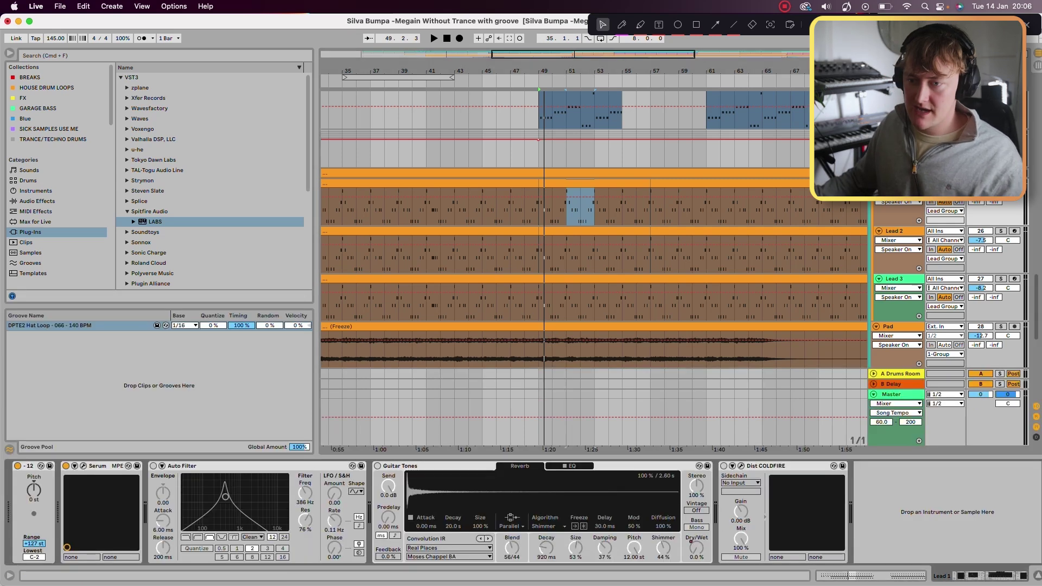
left_click(83, 466)
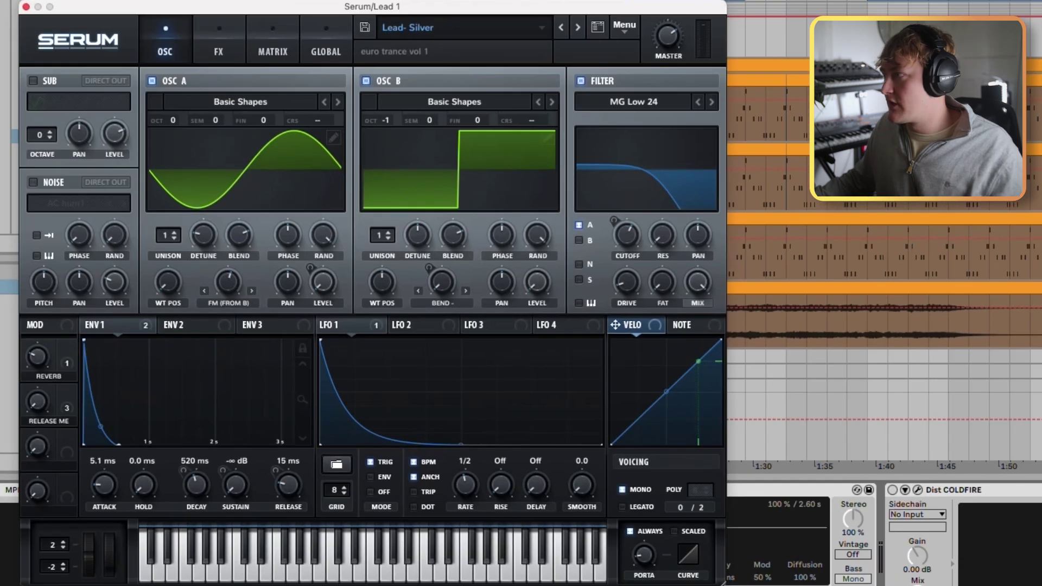
key("space")
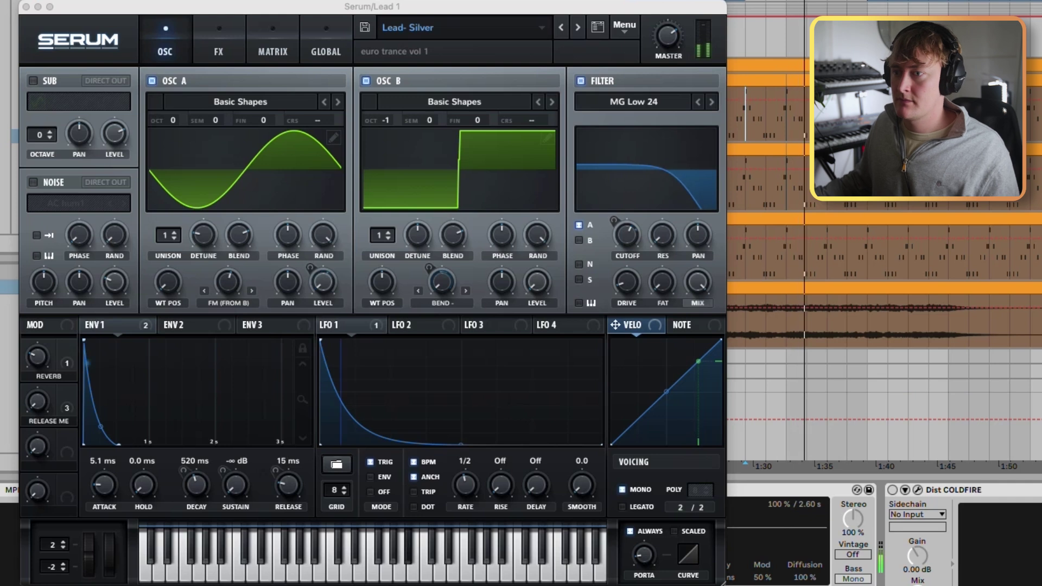
key("space")
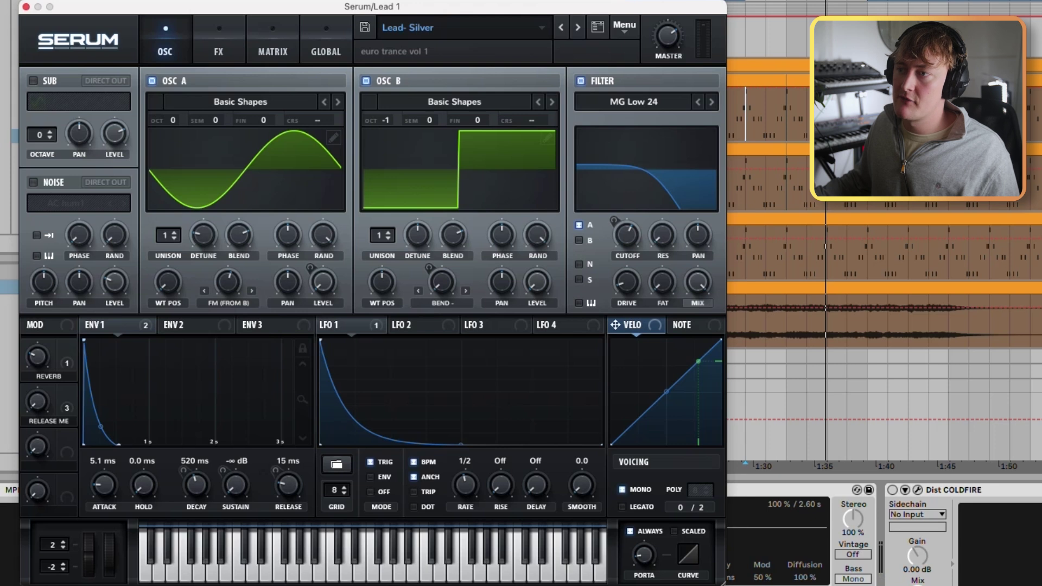
- Compare the lead with Osc B off and on during playback, leaving it on
left_click(365, 80)
key("space")
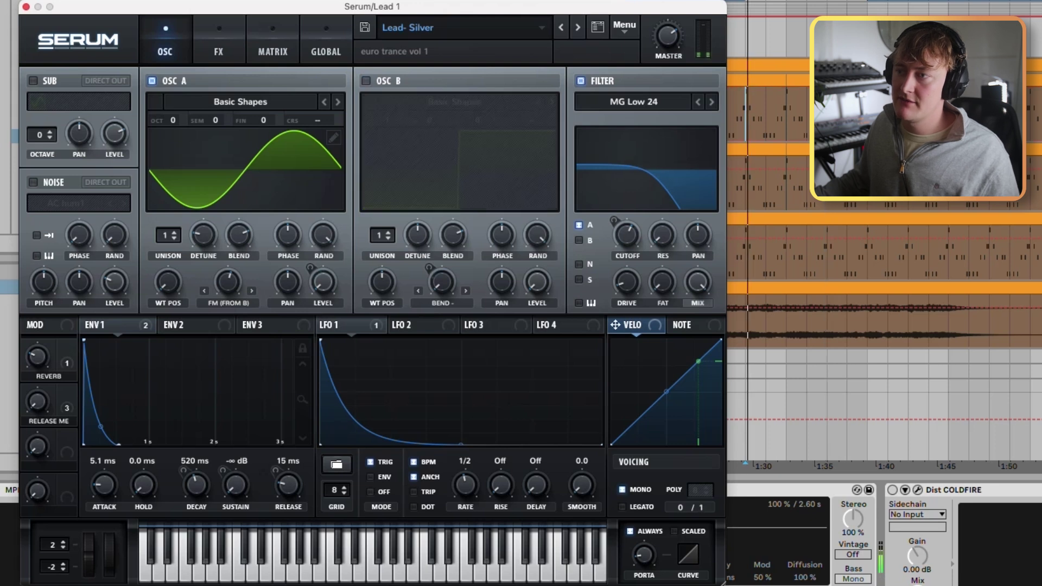
left_click(366, 81)
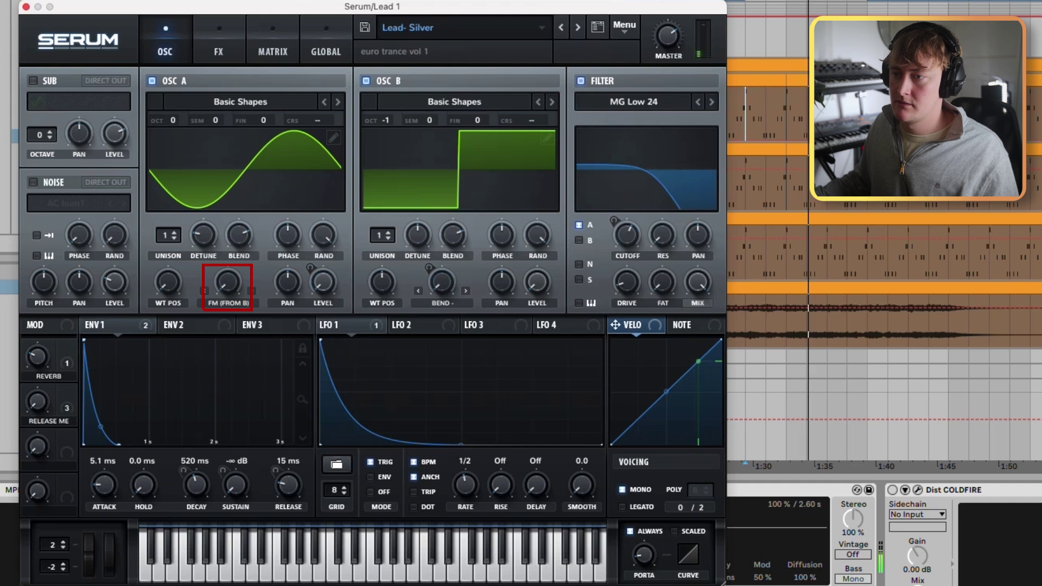
- Set Osc A's FM (From B) warp amount to 54% and review its warp modes, keeping FM (From B)
left_click_drag(228, 281, 227, 260)
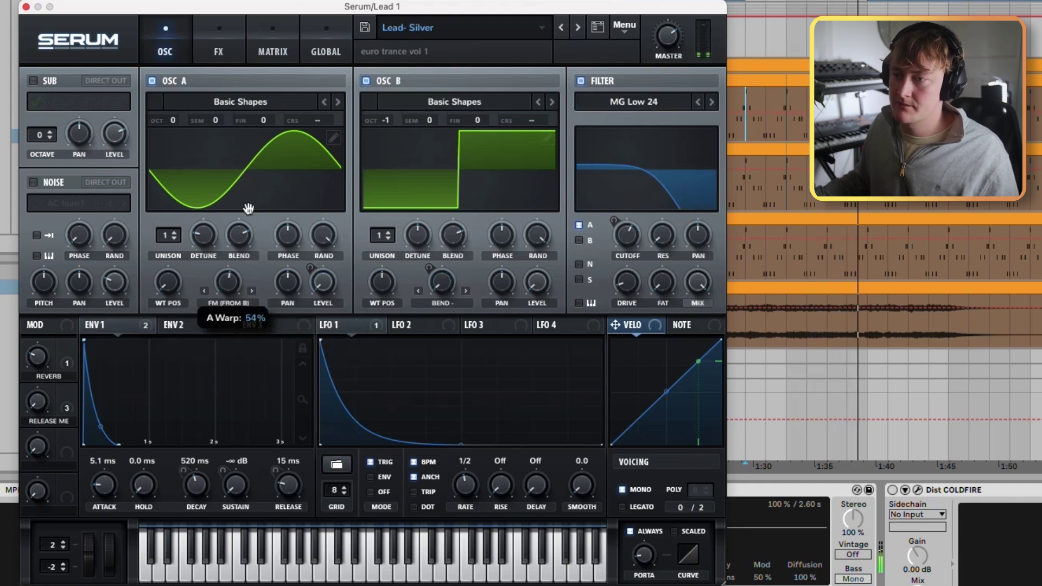
left_click(227, 302)
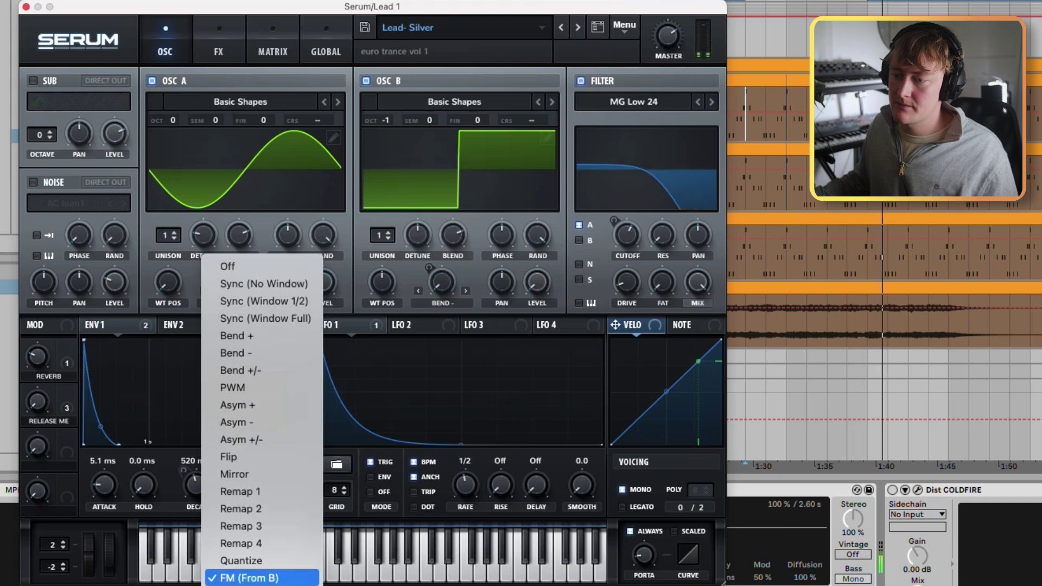
left_click(535, 30)
key("space")
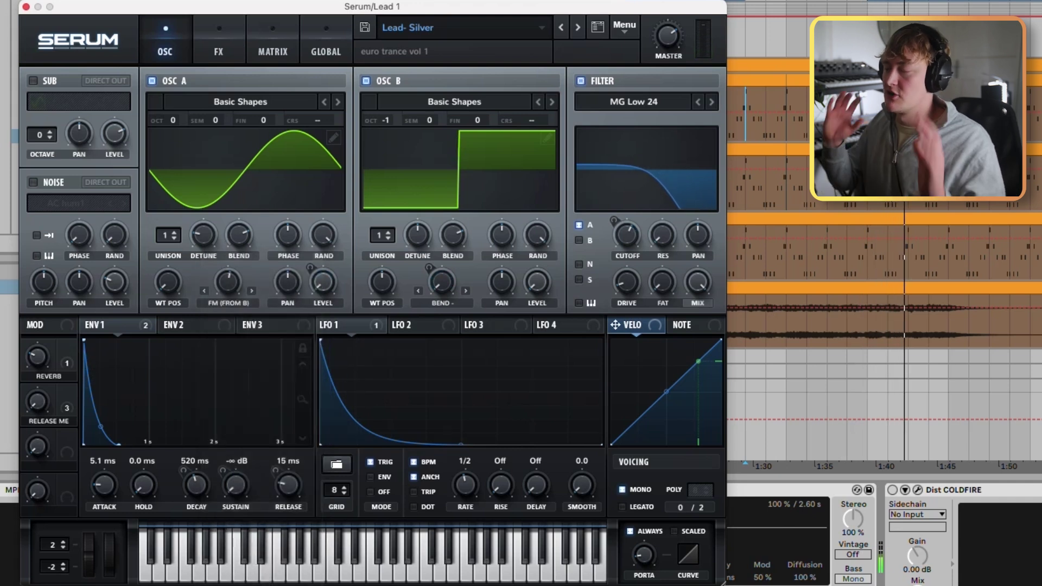
- Compare the lead with the MG Low 24 filter off and on during playback, leaving it on
key("space")
left_click(581, 82)
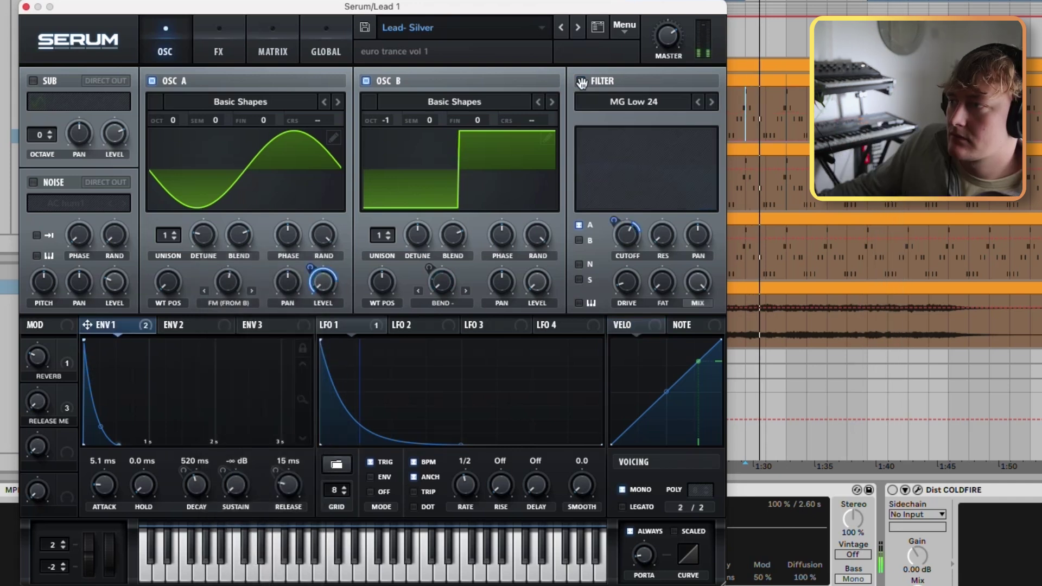
left_click(581, 82)
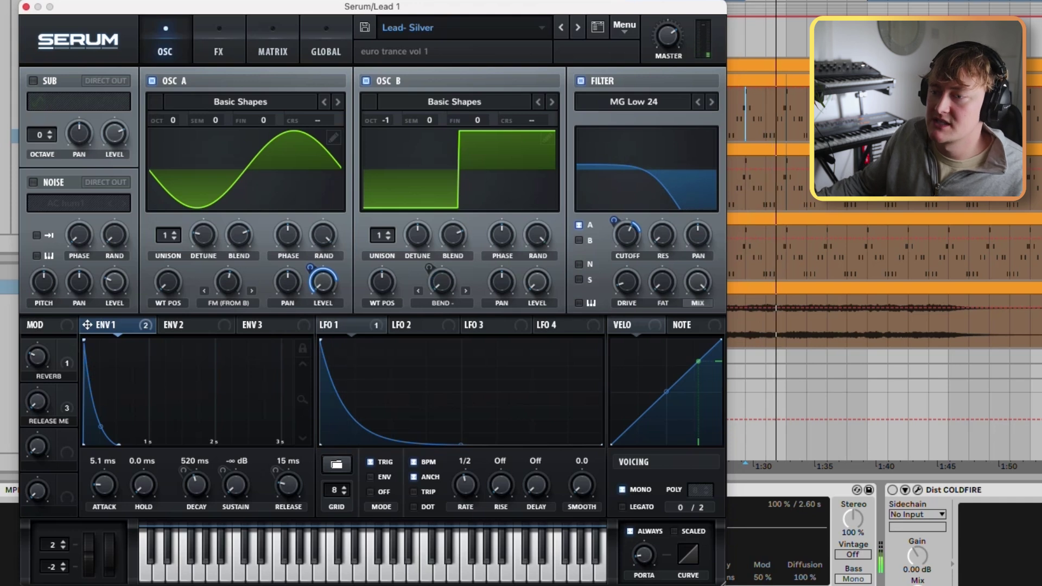
- Audition the lead with Env 1's decay at 11.3 s, and shorten the decay to 510 ms
left_click_drag(199, 490, 198, 451)
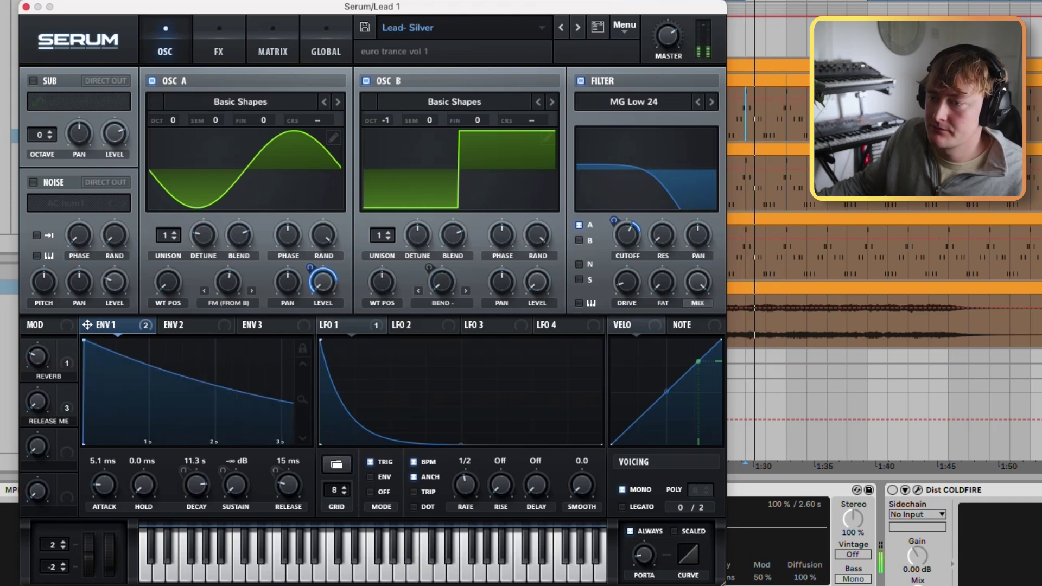
left_click_drag(199, 489, 198, 528)
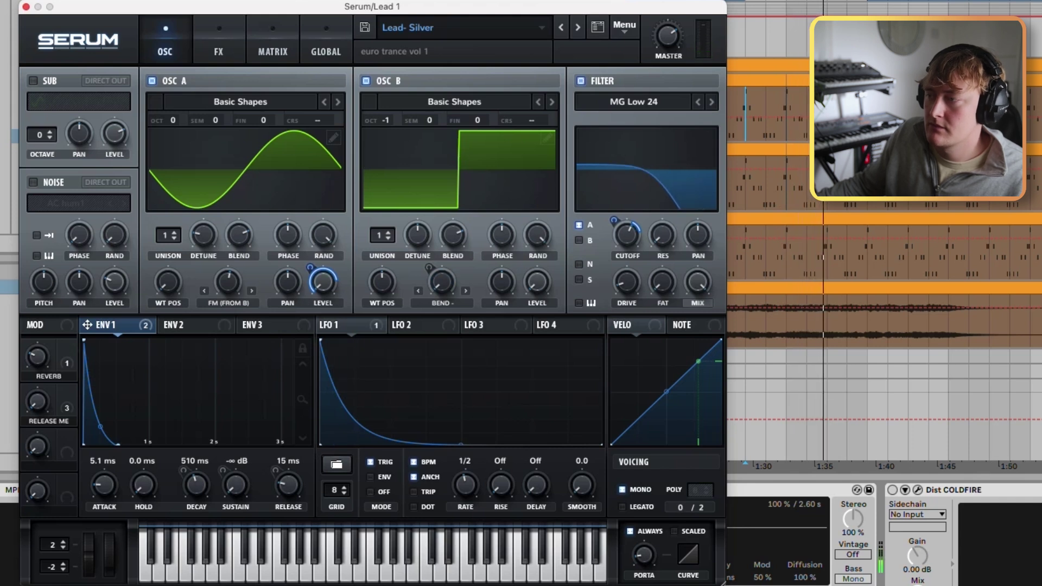
- Solo the Lead 2 track, play it back and open its Serum instrument with the Lead- Beedop preset
left_click(894, 231)
left_click(1000, 230)
key("space")
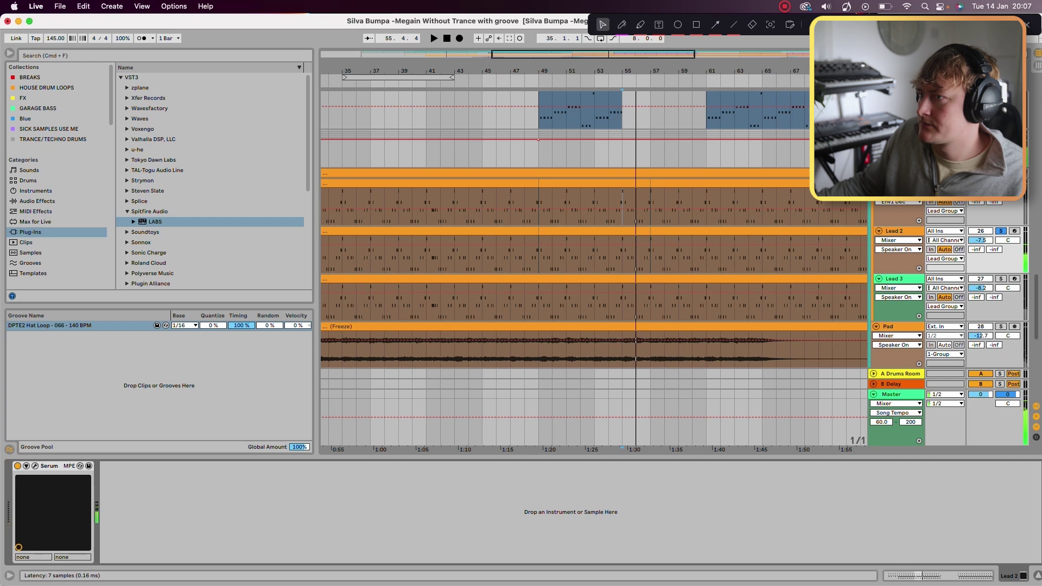
left_click(34, 466)
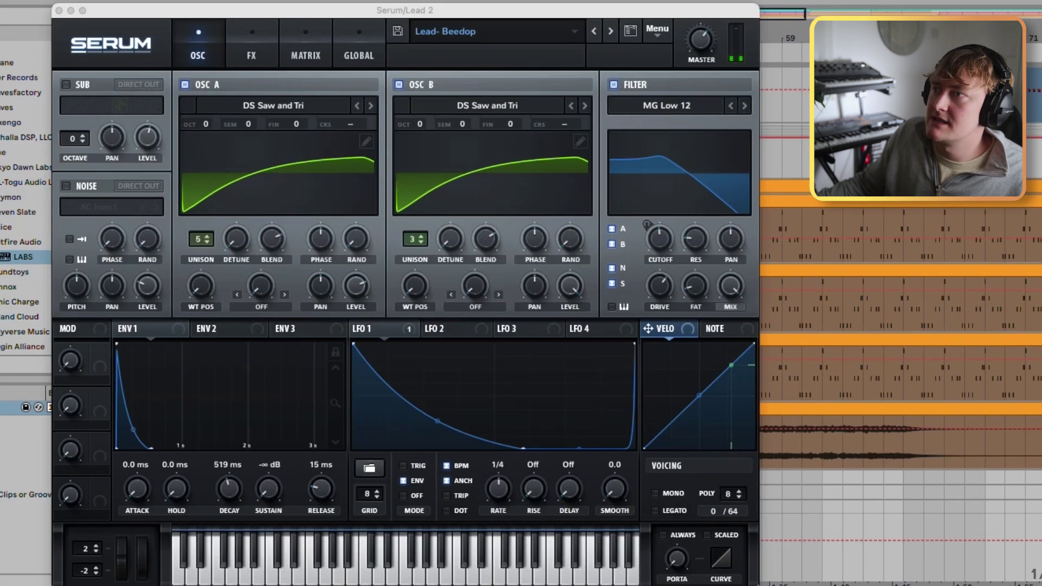
- Review Osc A's Analog wavetable list in Lead 2's Serum, keeping DS Saw and Tri
left_click(273, 105)
mouse_move(235, 126)
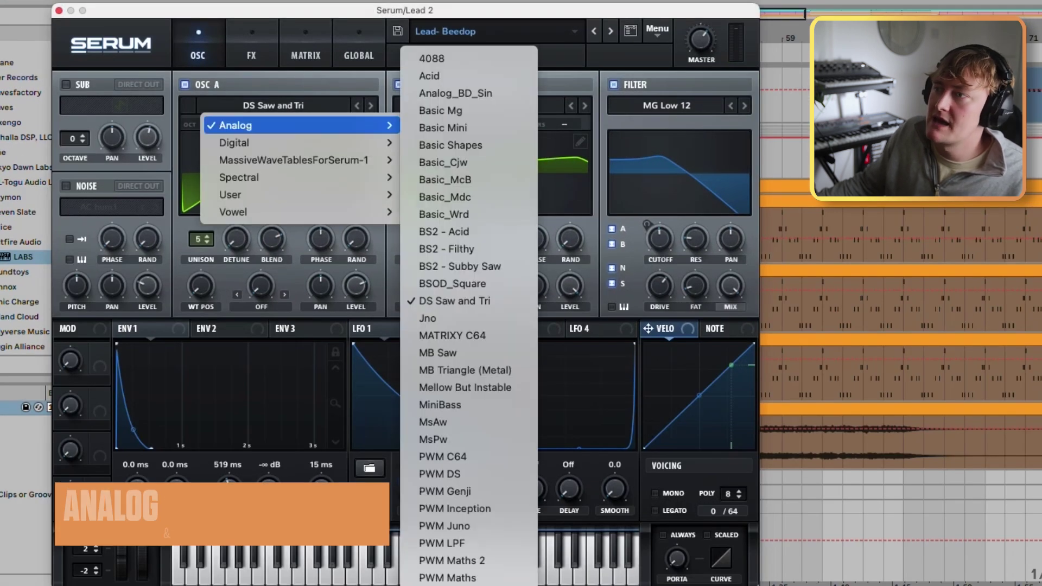
left_click(455, 300)
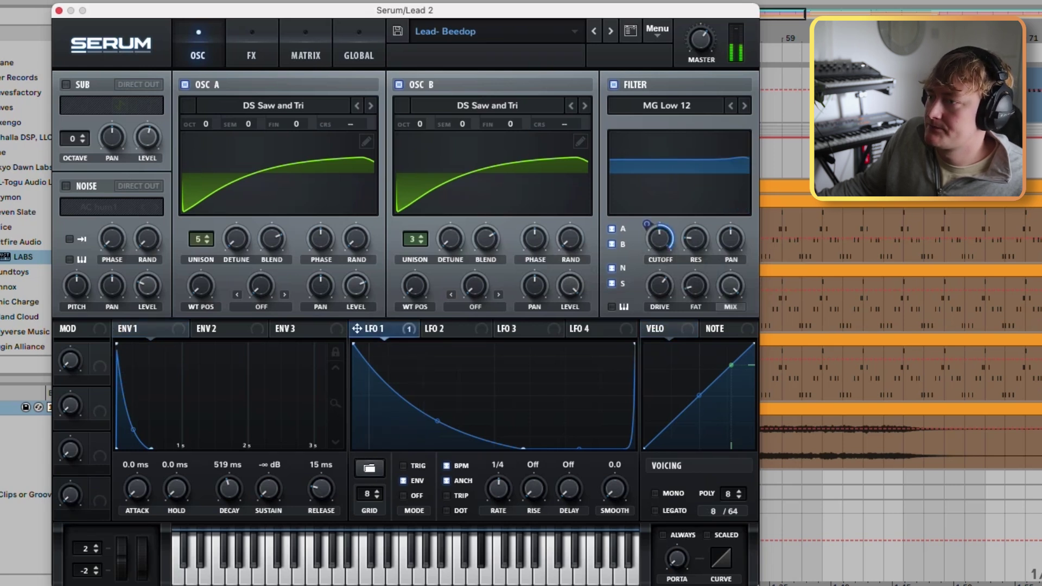
- Shape LFO 2 into a curved decay and try it as filter cutoff modulation at 43, and return to LFO 1
left_click(443, 328)
left_click_drag(493, 344, 353, 343)
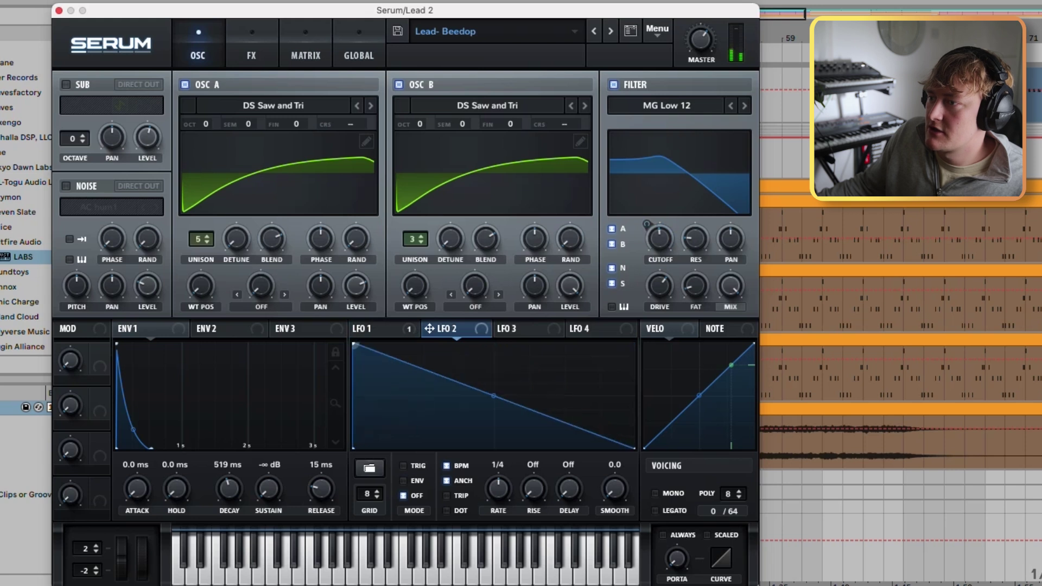
left_click_drag(494, 396, 493, 435)
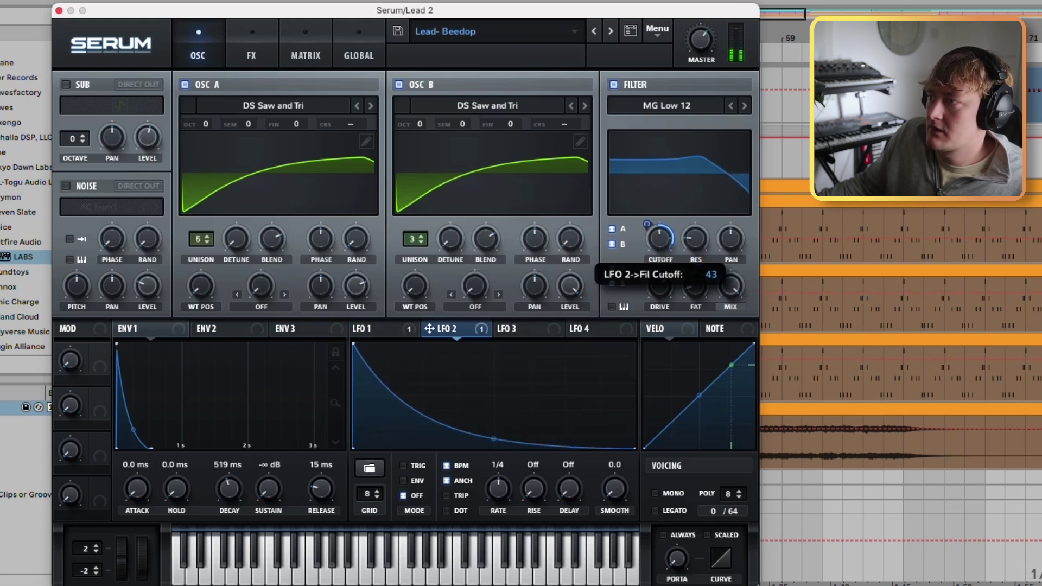
right_click(481, 329)
left_click(493, 396)
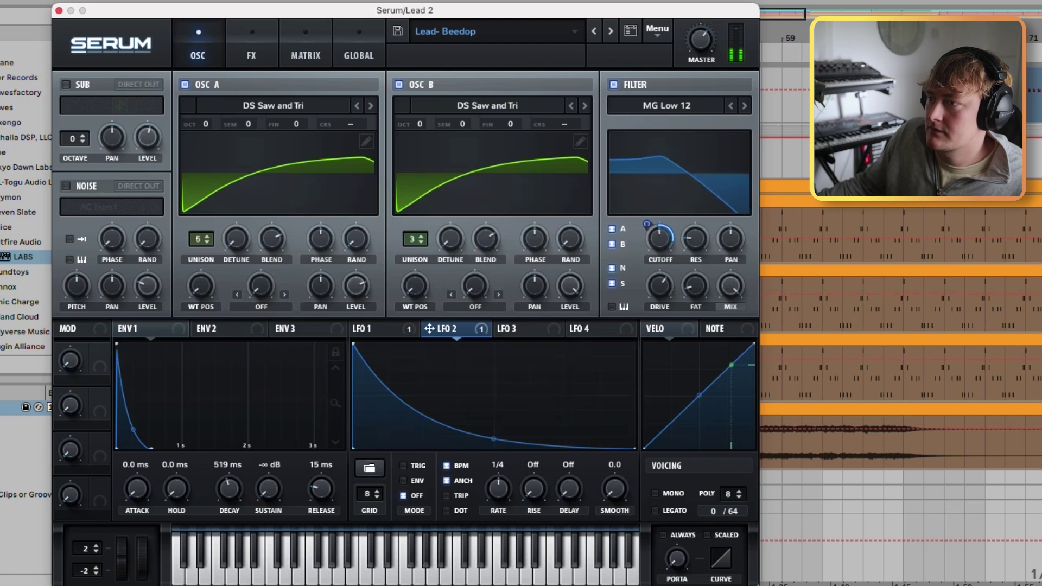
left_click(369, 328)
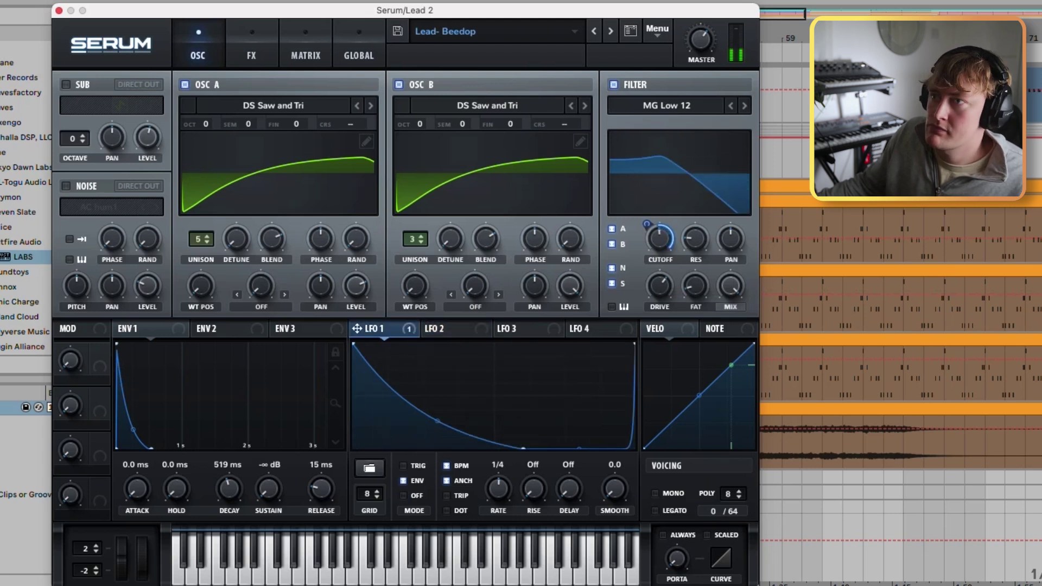
- Examine Lead 2's Serum effects and compare the sound with reverb and delay off and on, leaving both on
left_click(252, 54)
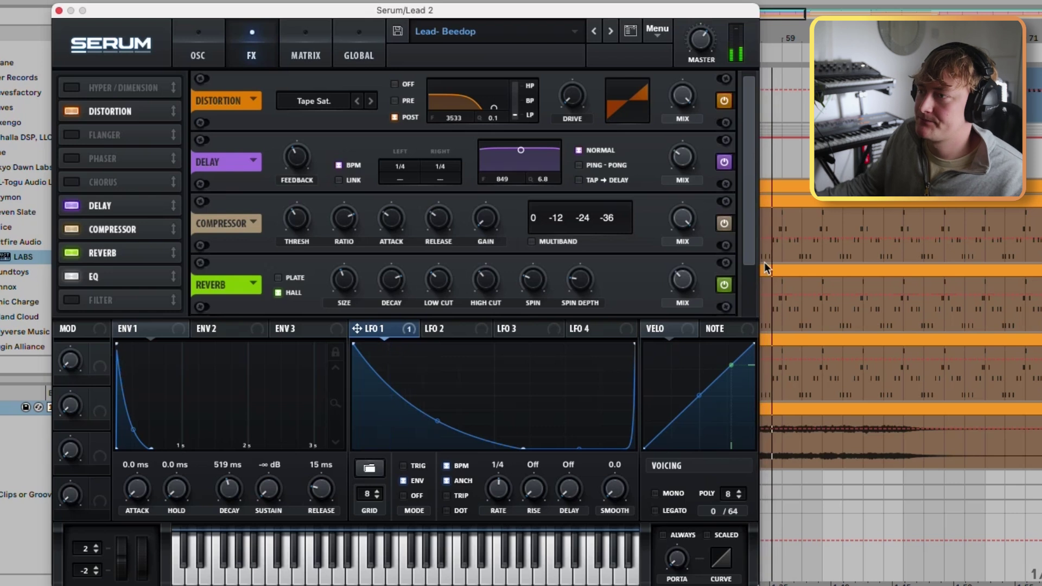
scroll(464, 192, "down", 2)
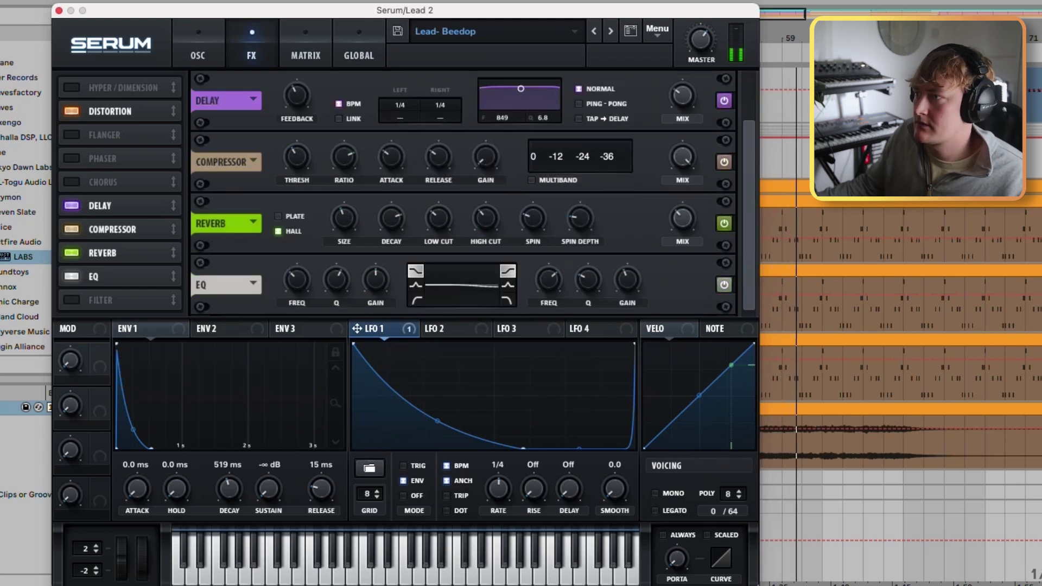
left_click(724, 223)
left_click(724, 102)
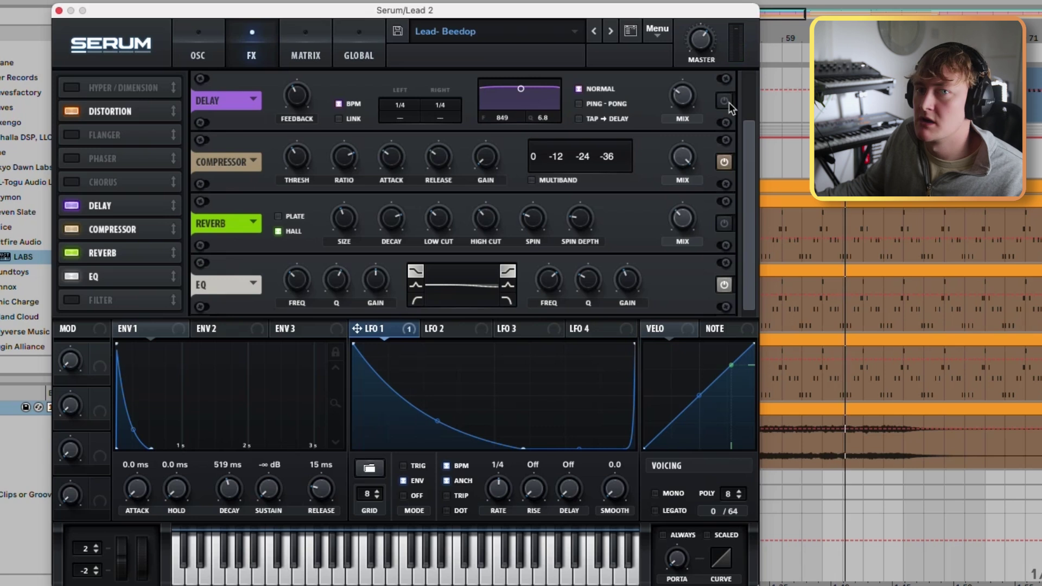
left_click(725, 101)
left_click(724, 223)
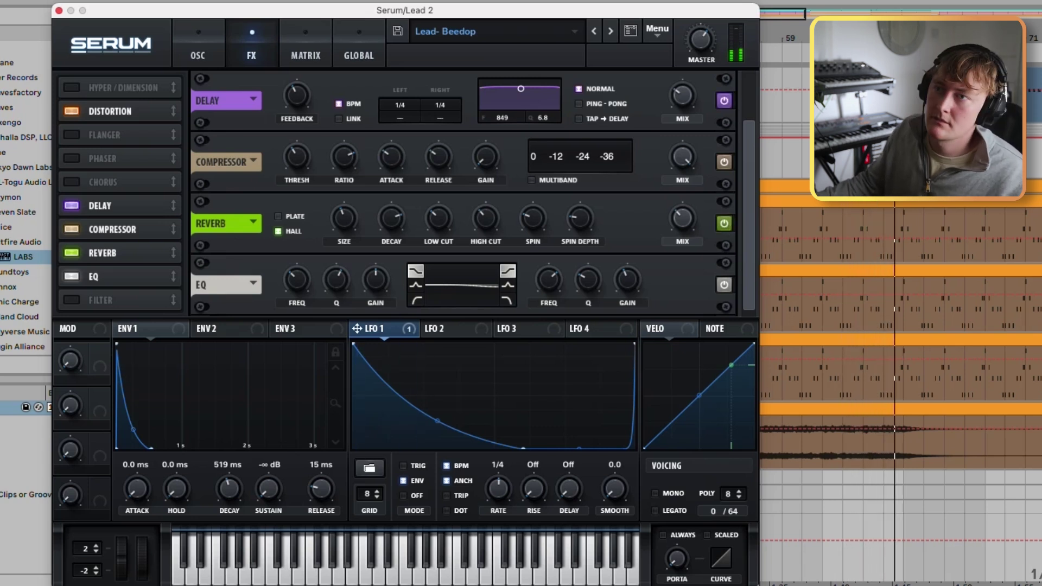
- Audition the crash build-up and noise riser transition from about bar 48, and examine the FX tracks around bar 49
mouse_move(397, 234)
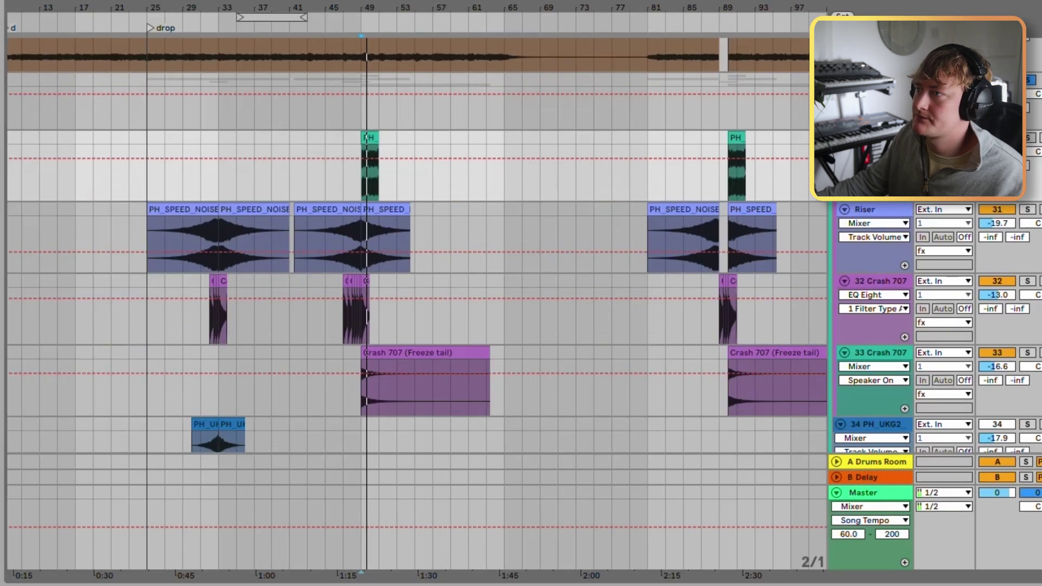
scroll(361, 179, "up", 5)
key("space")
left_click(311, 324)
key("space")
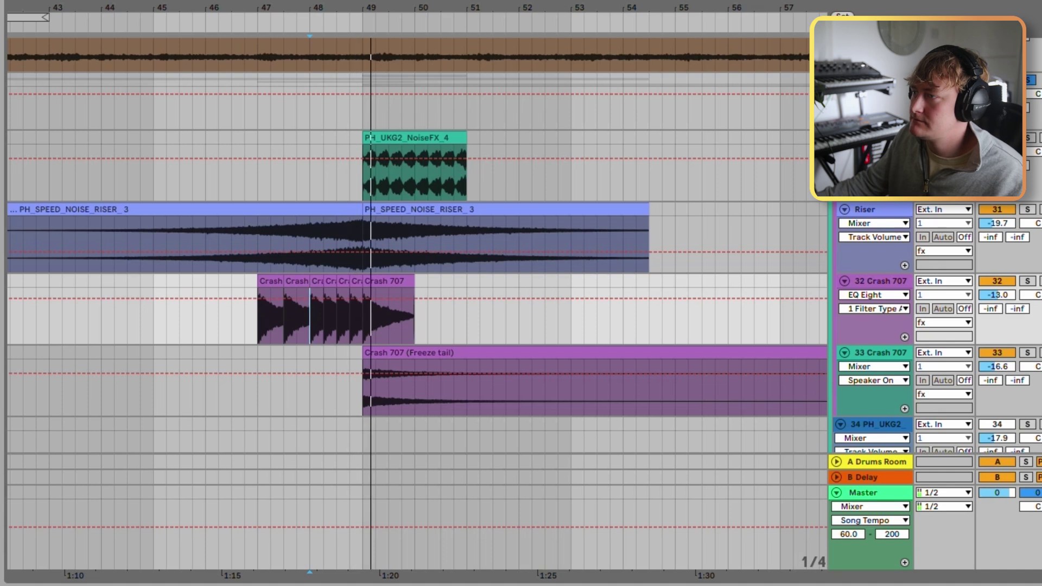
scroll(390, 304, "up", 3)
scroll(402, 304, "down", 6)
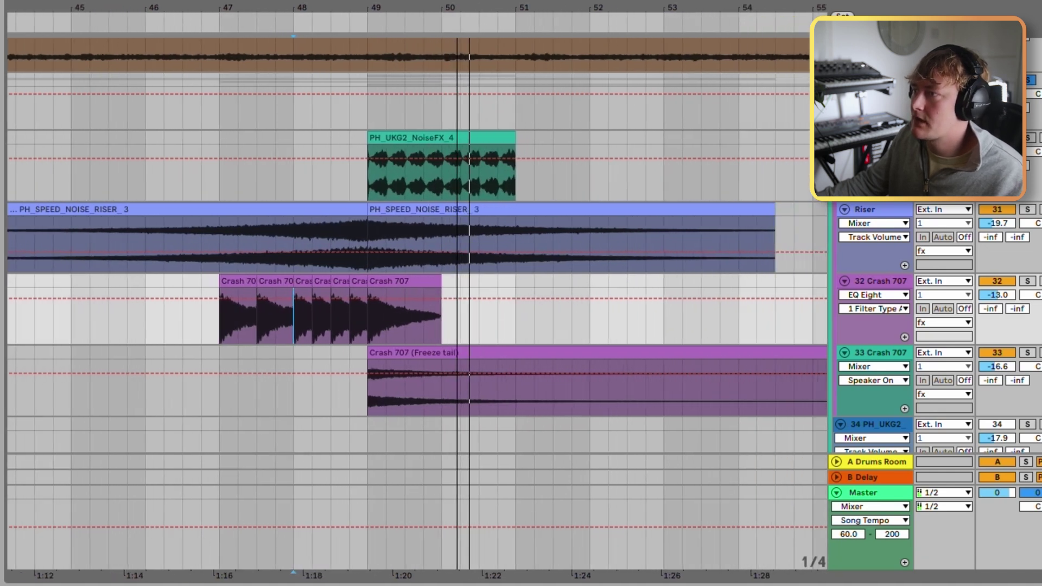
scroll(412, 298, "down", 3)
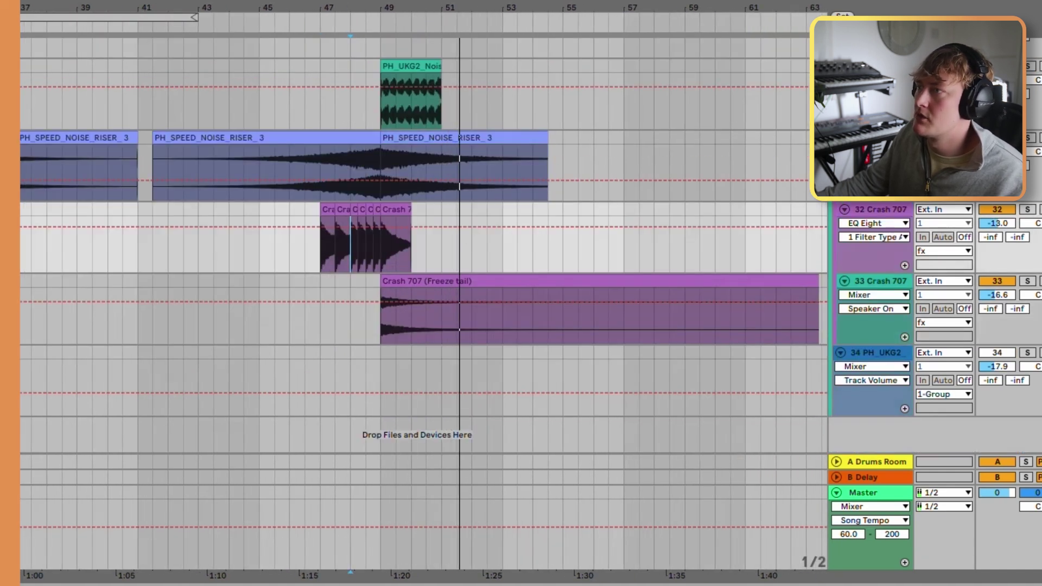